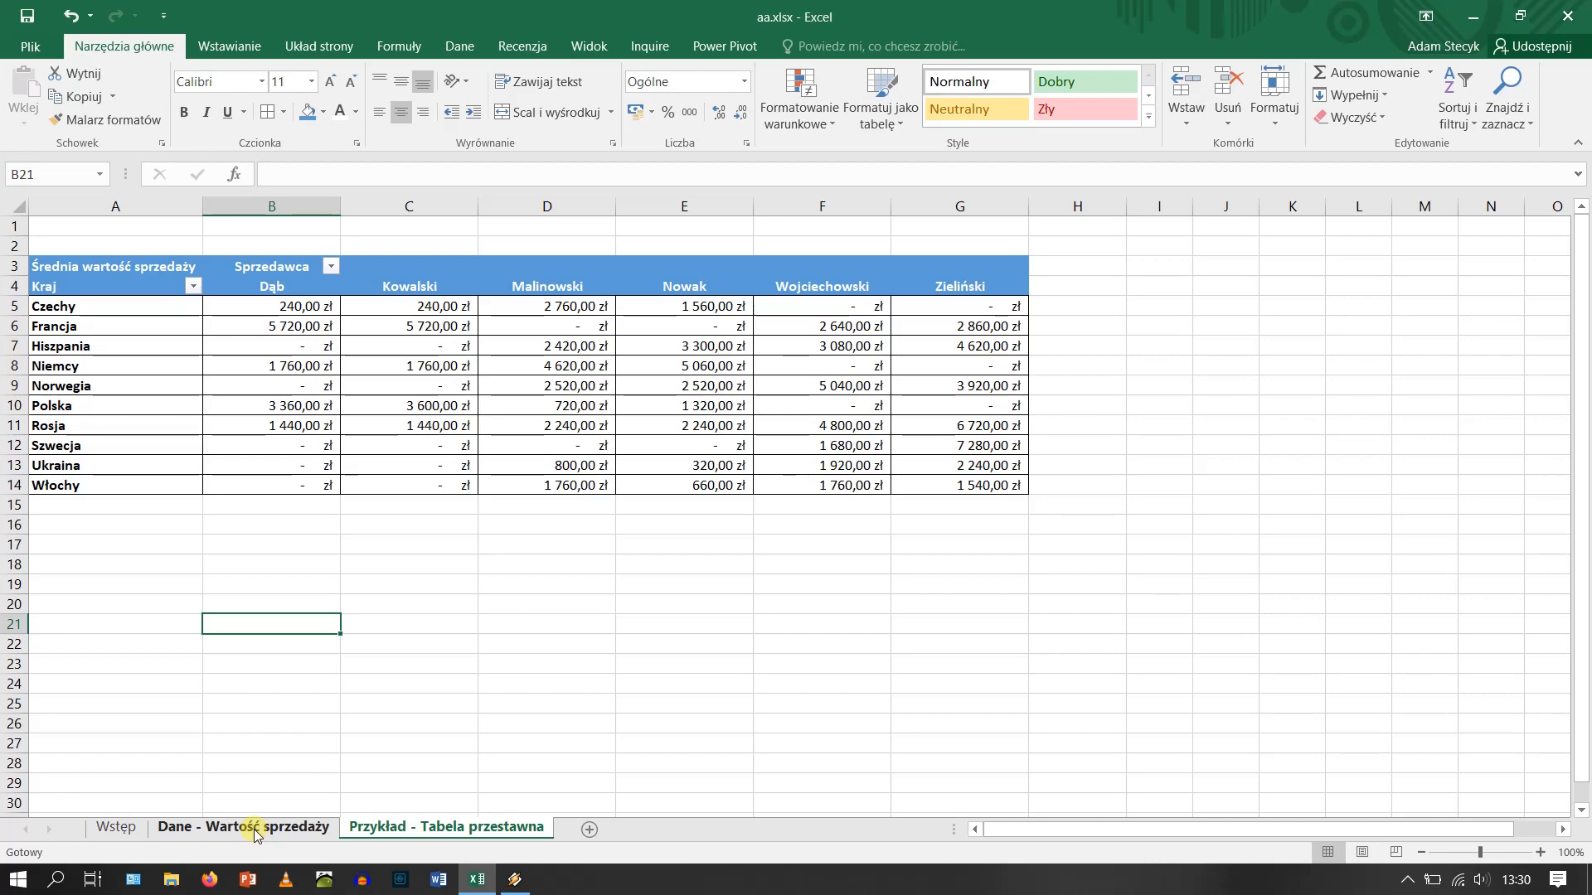
Create a pivot table on a new worksheet from the sales data A1:J59 on the Dane - Wartość sprzedaży sheet.
click(255, 829)
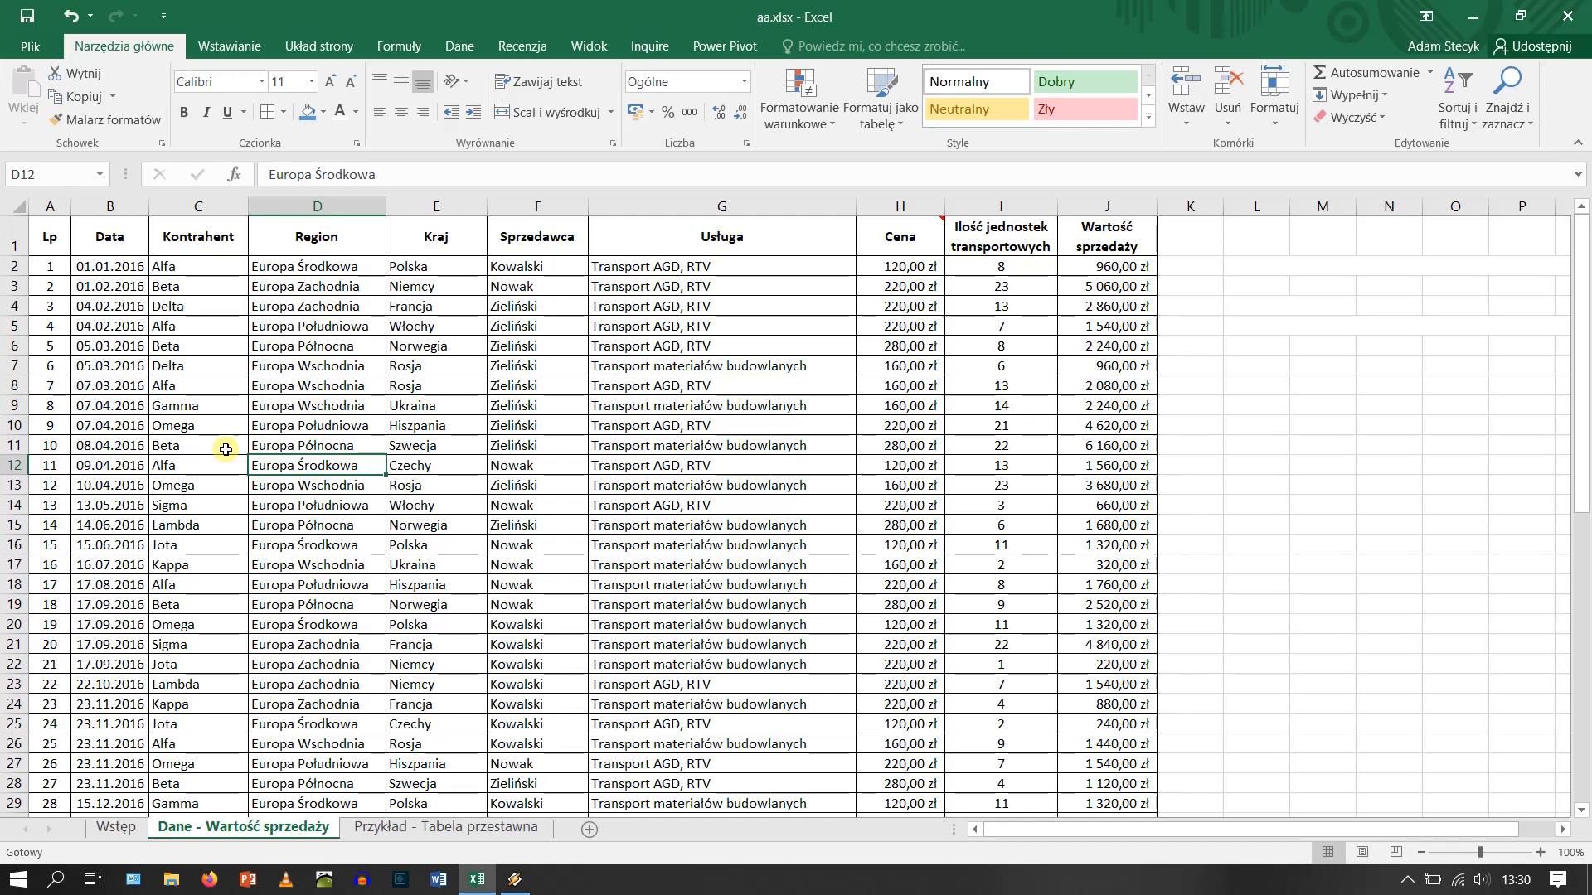
click(423, 467)
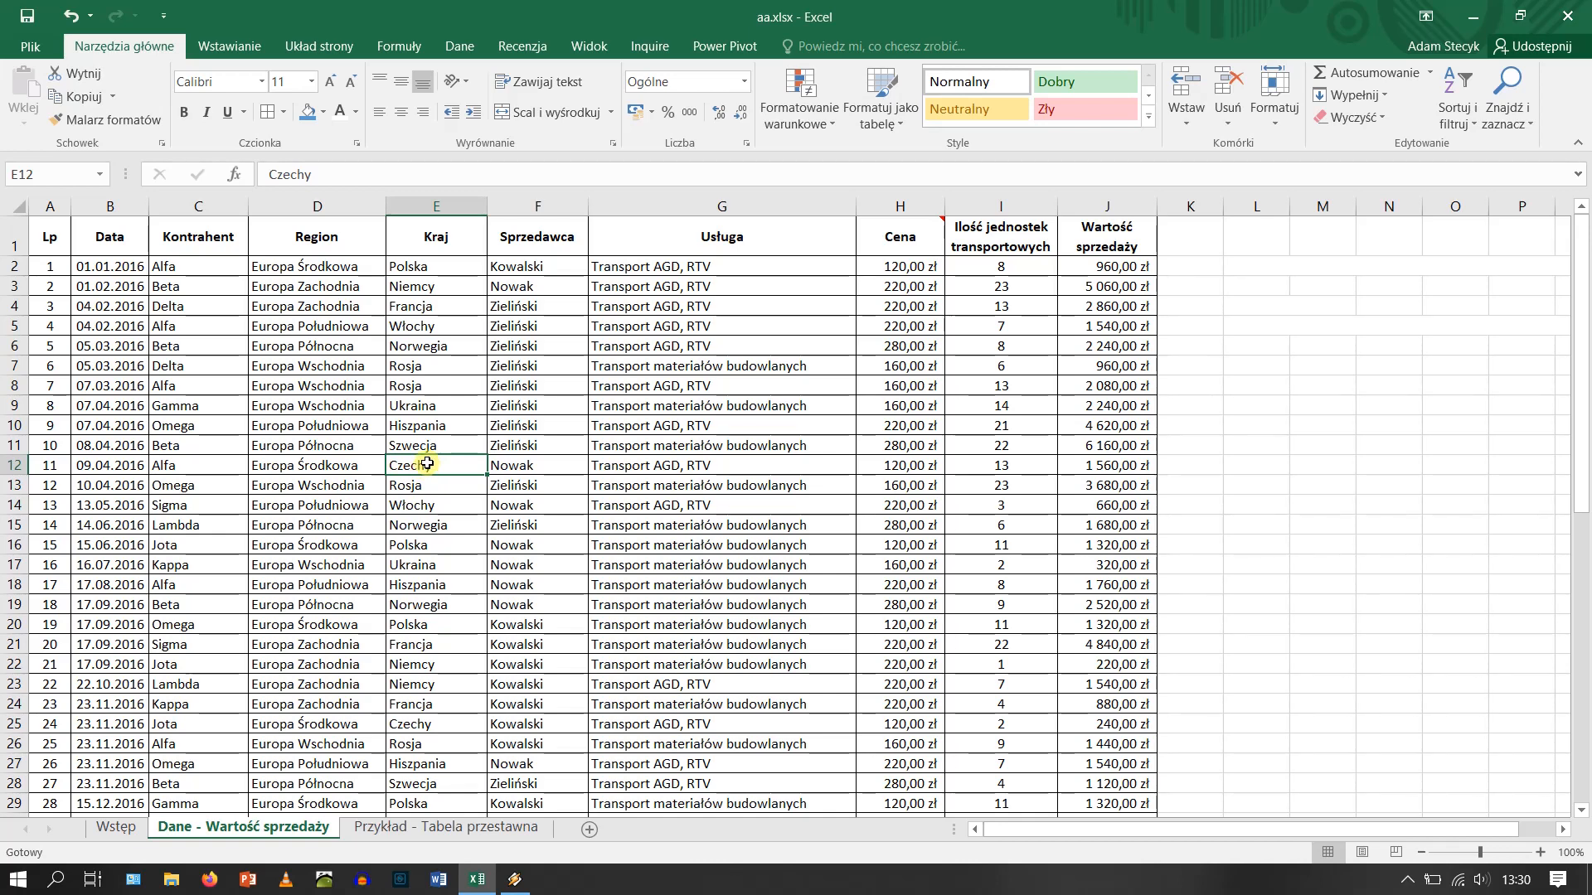
click(244, 53)
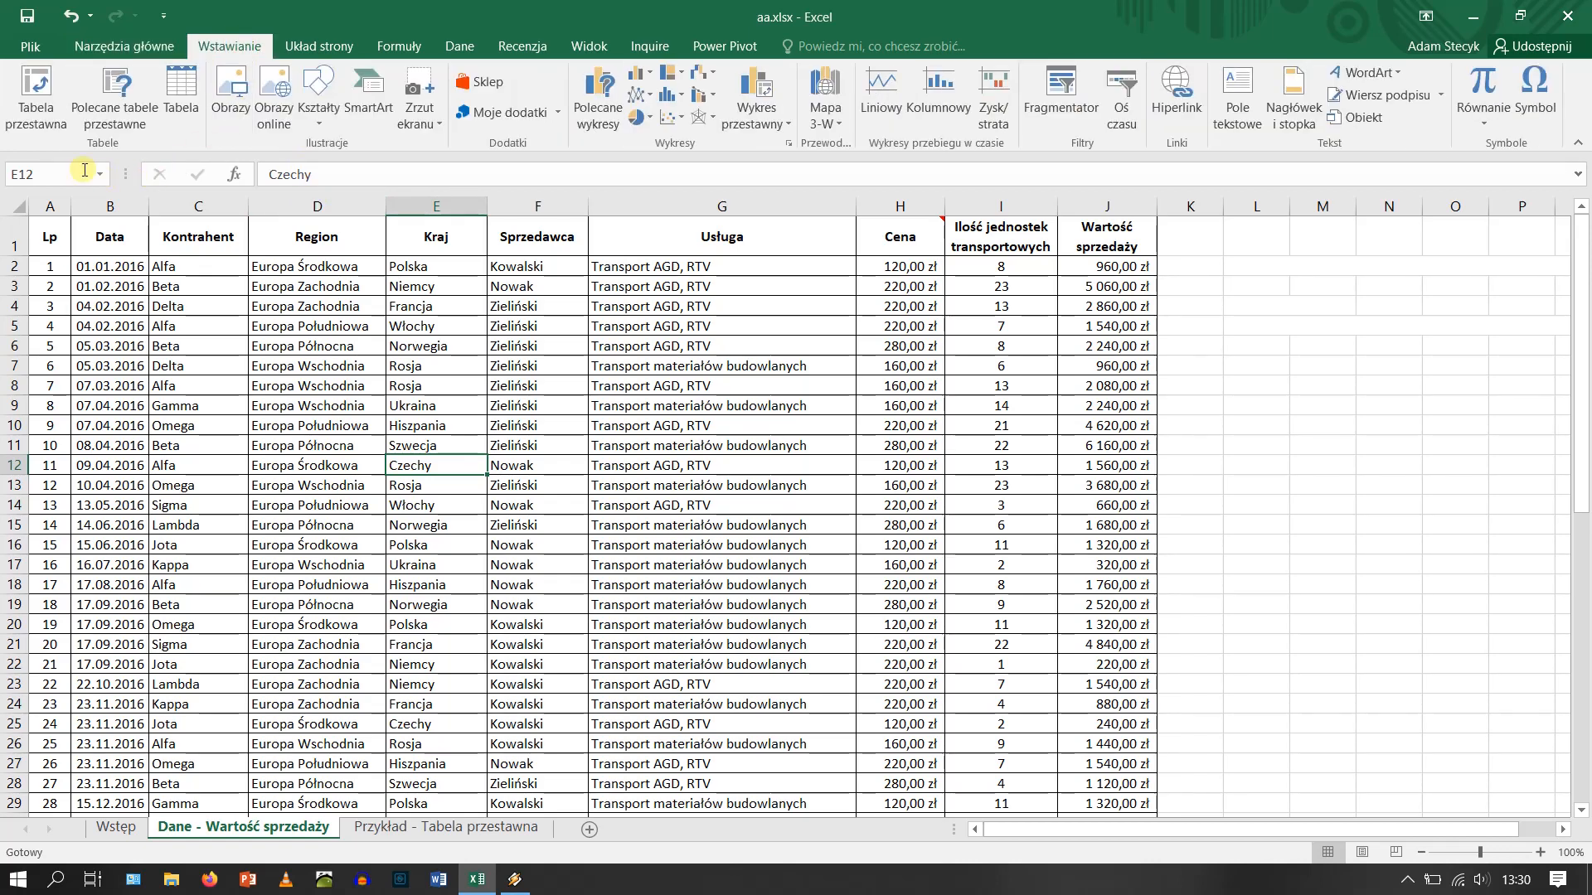
click(33, 96)
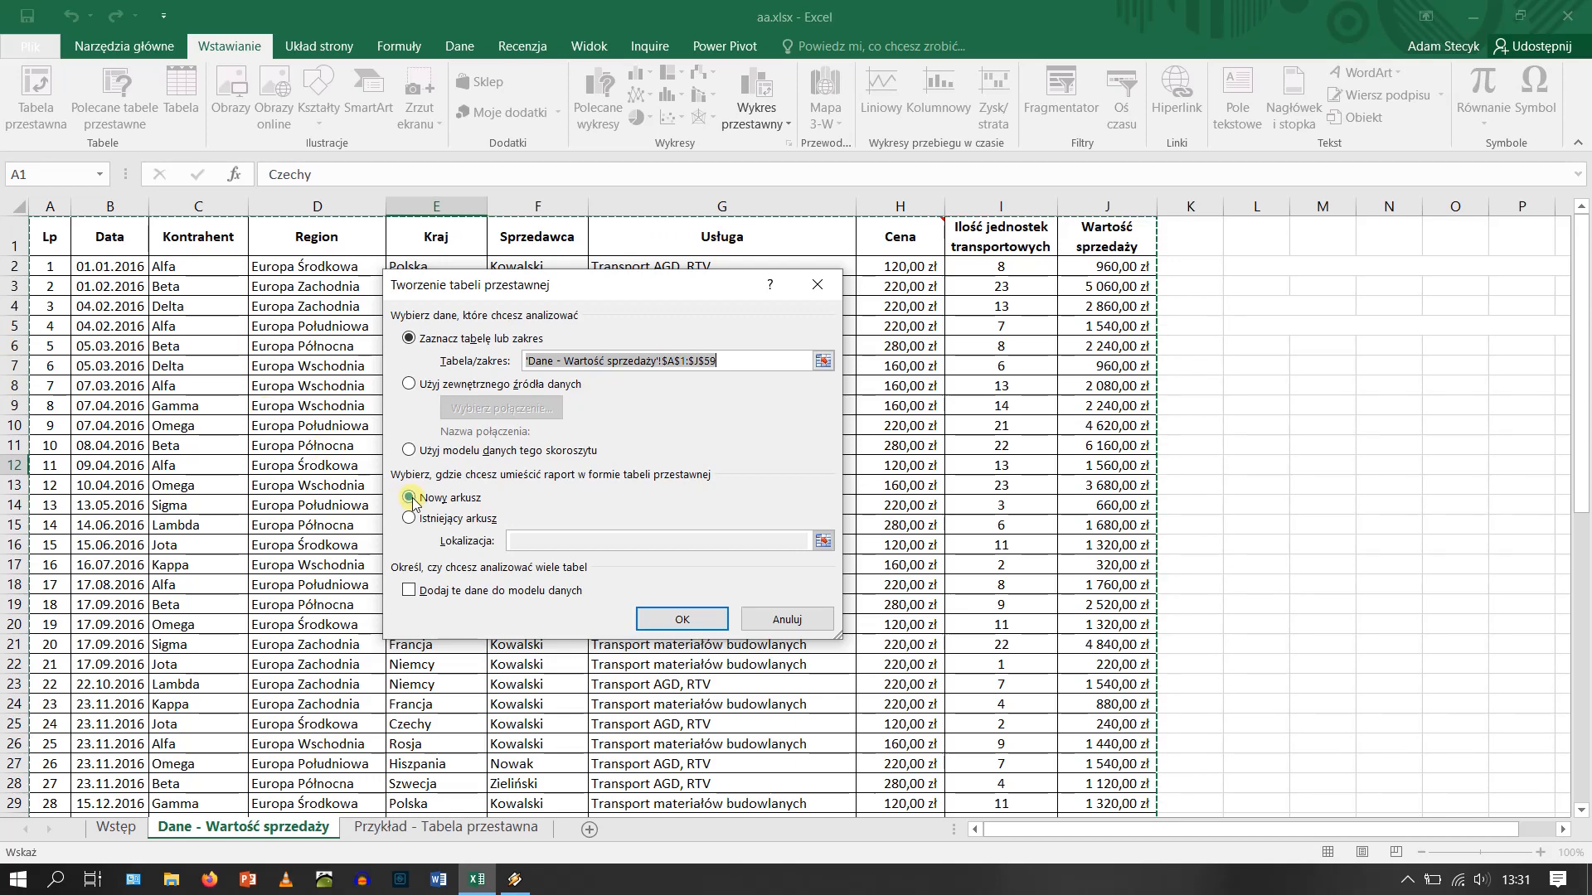
click(680, 619)
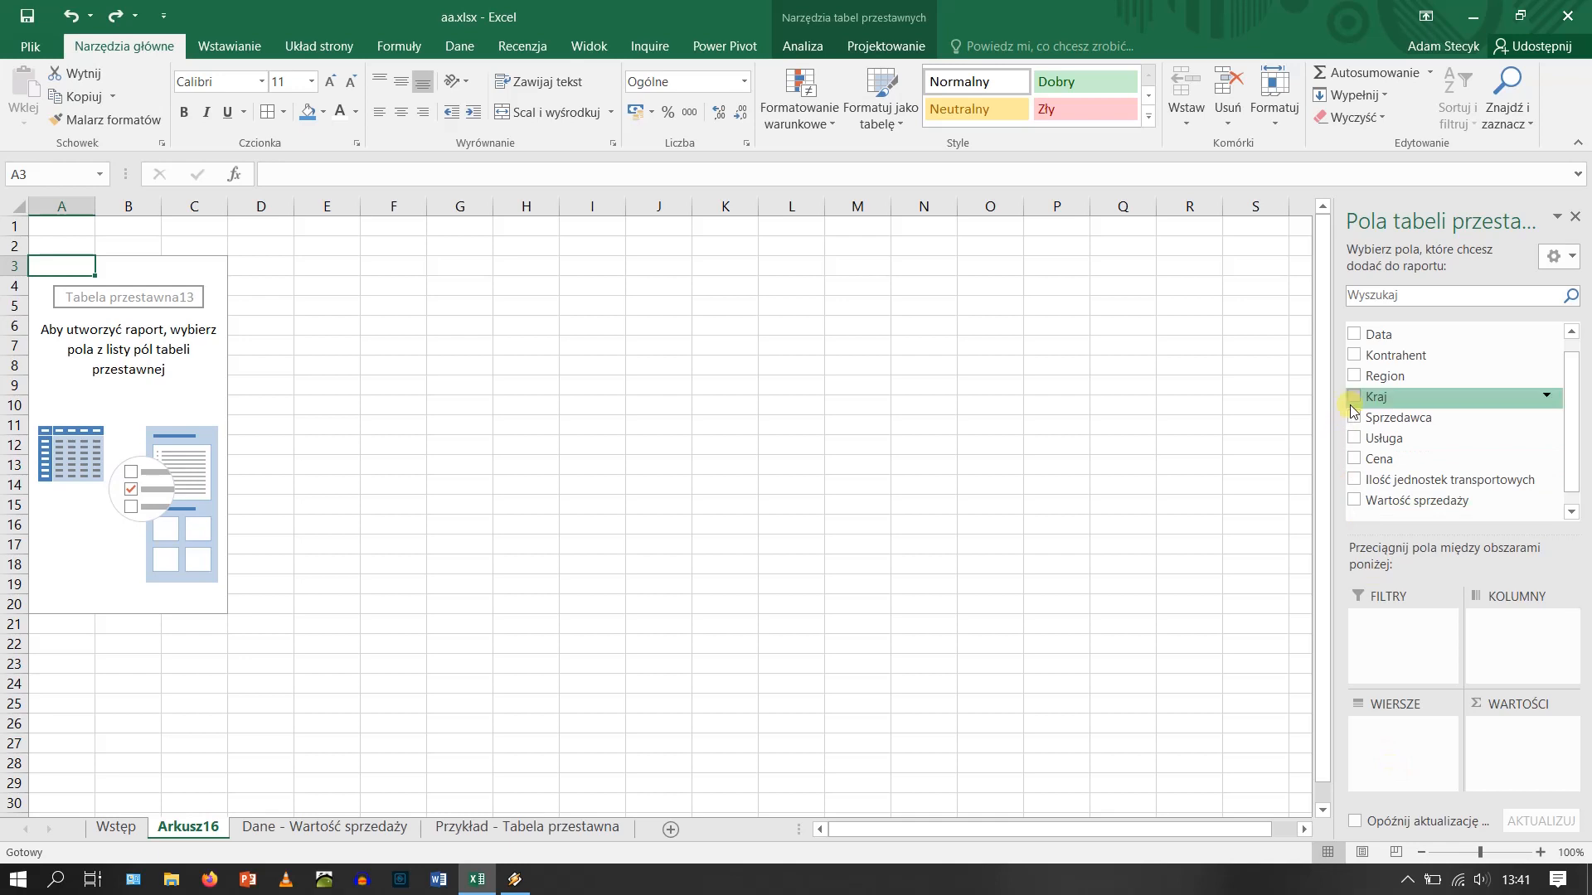
Lay out the pivot table with Kraj as rows, Sprzedawca as columns and Wartość sprzedaży as values.
drag(1364, 396, 1417, 761)
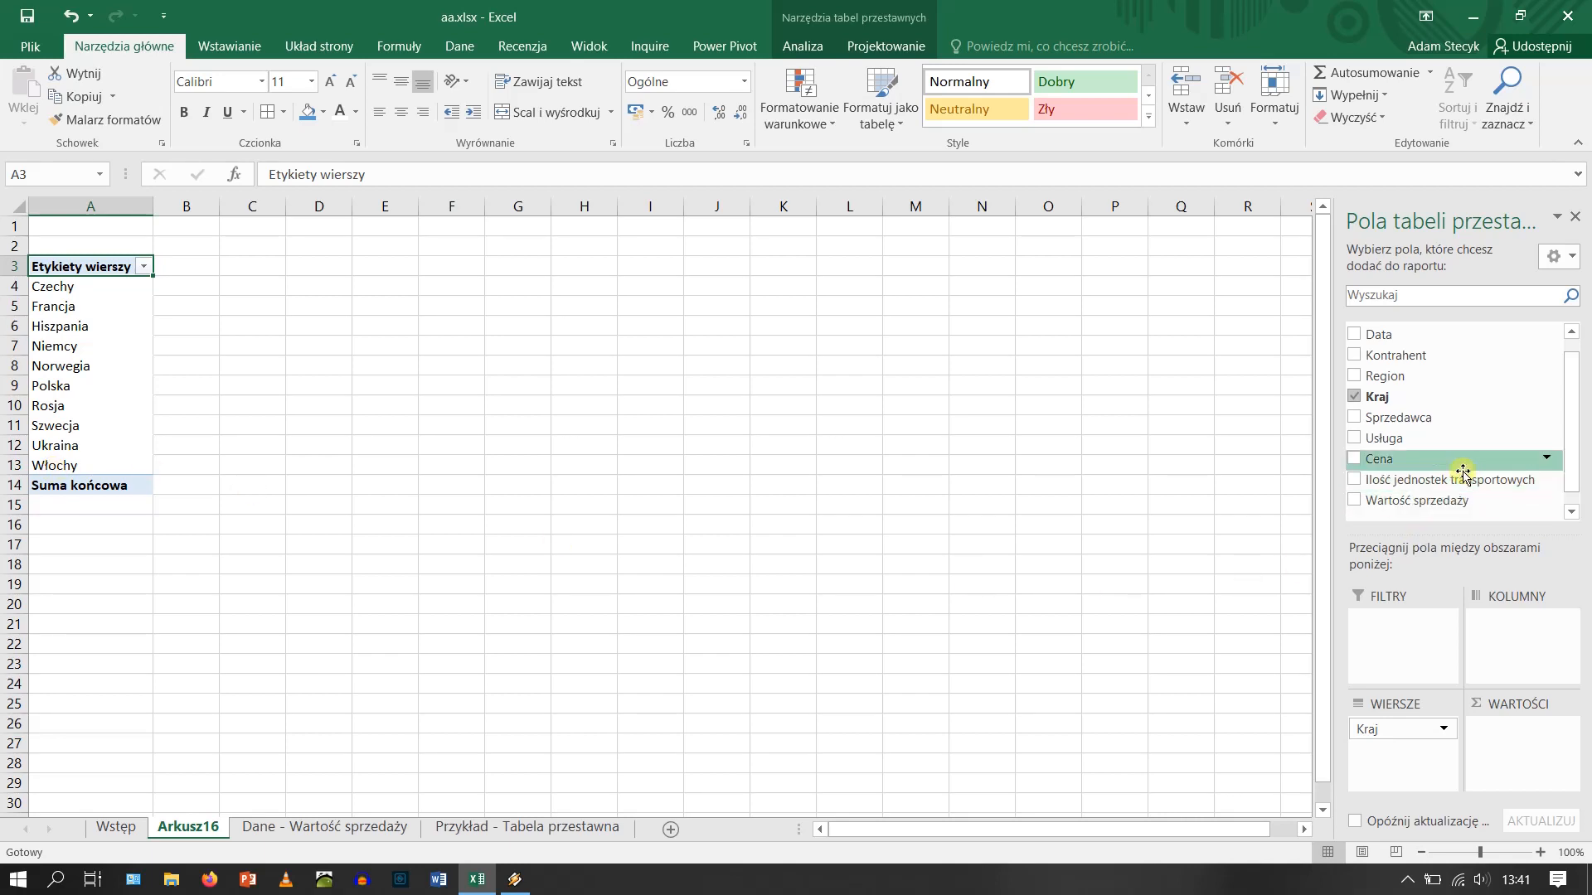
drag(1410, 423, 1512, 634)
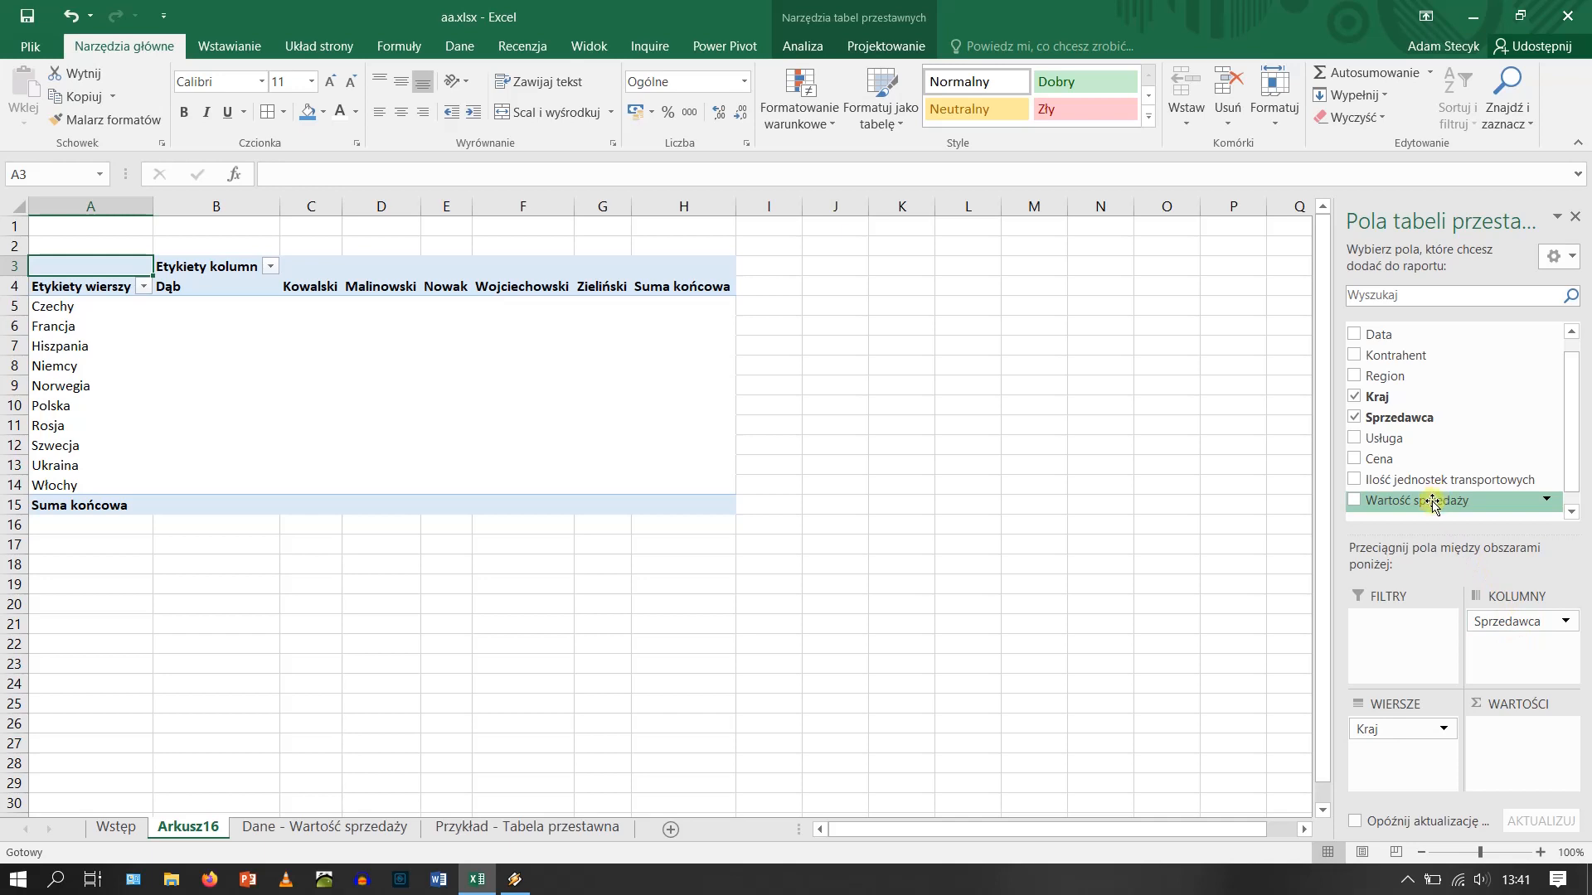
drag(1437, 497, 1530, 753)
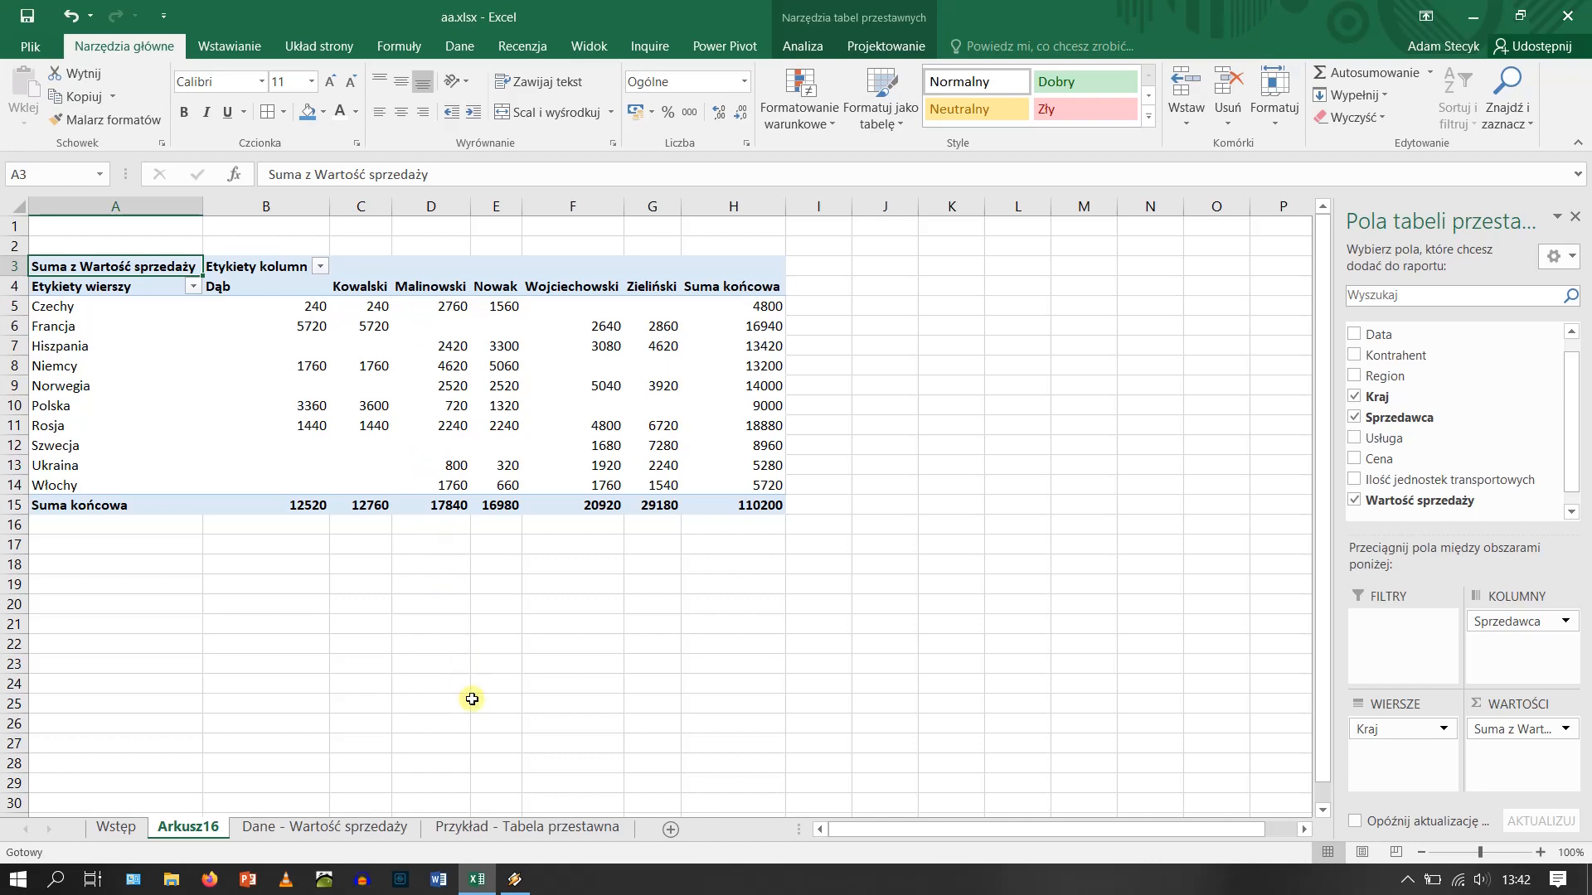
Check the Przykład - Tabela przestawna sheet, then summarise the new pivot table's Wartość sprzedaży field by Średnia.
click(506, 828)
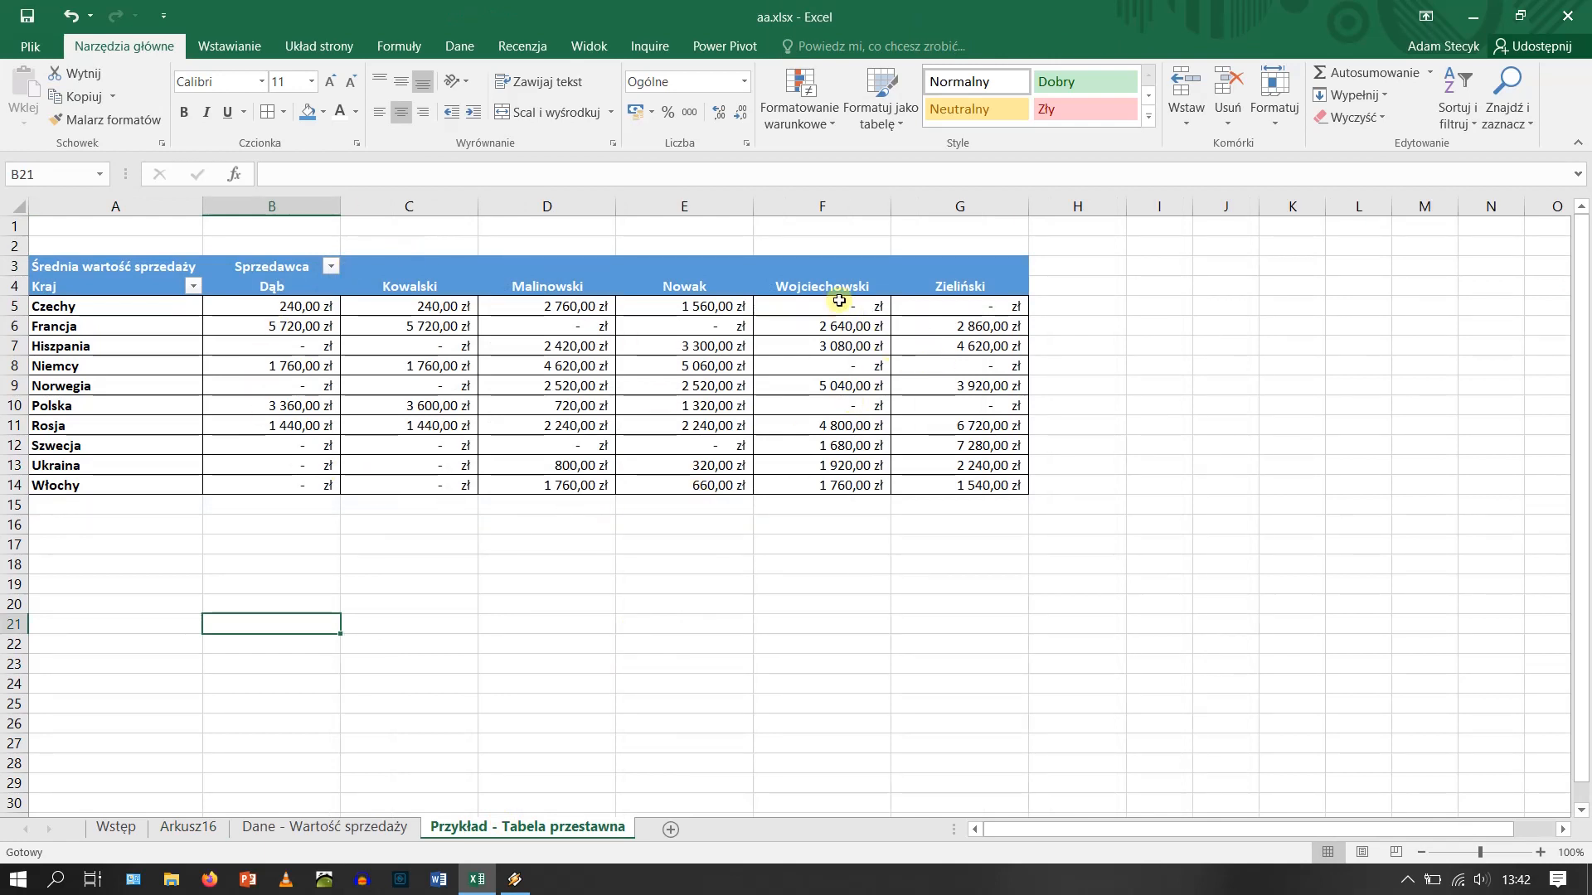
mouse_move(552, 472)
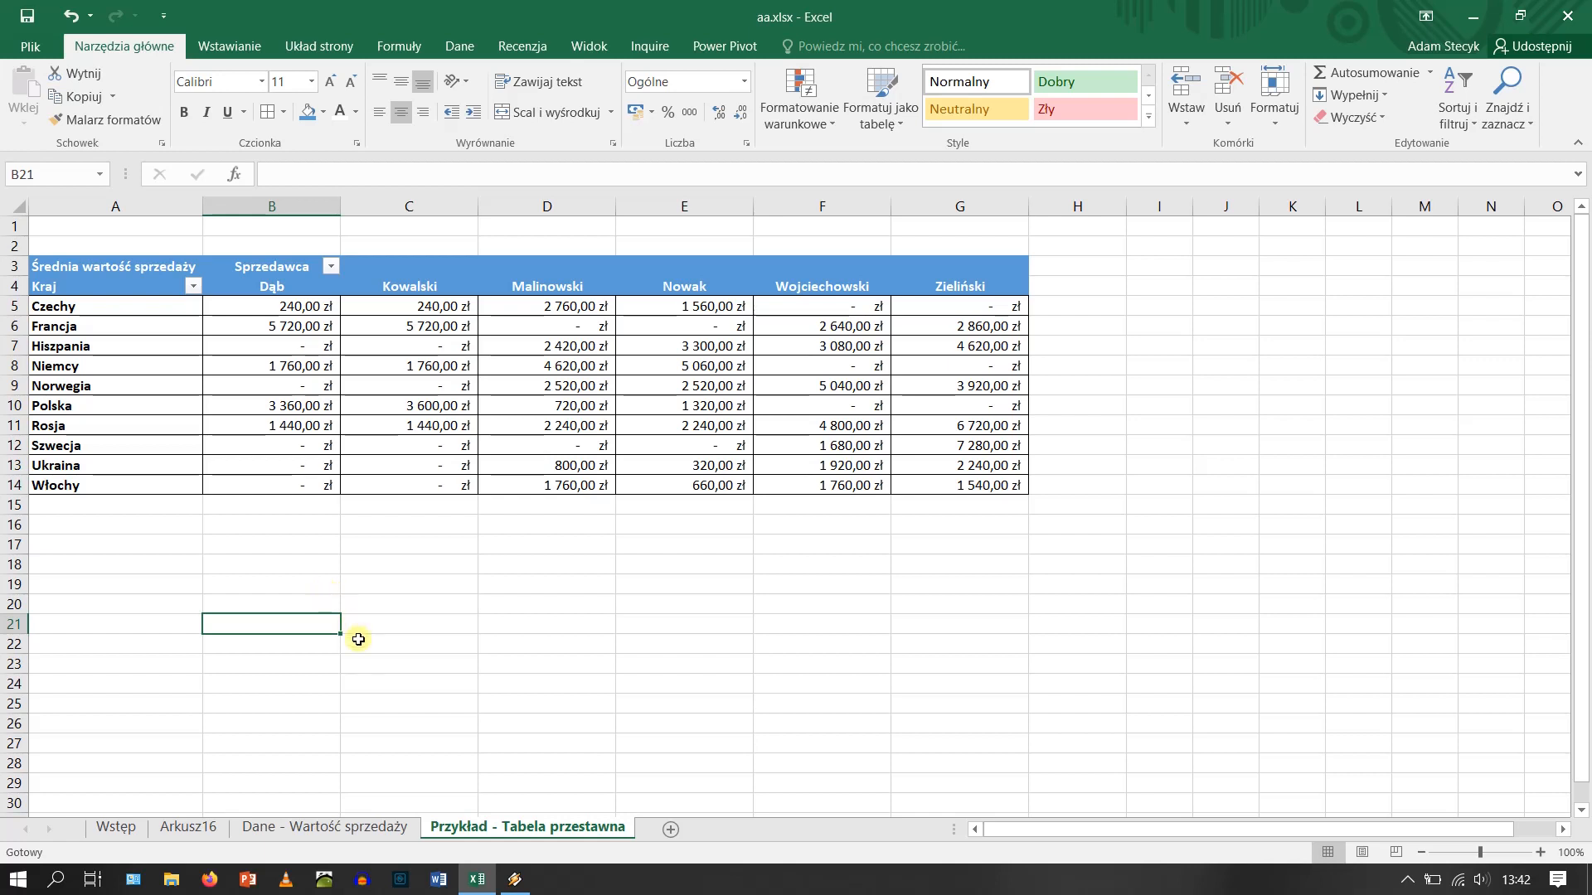
click(212, 834)
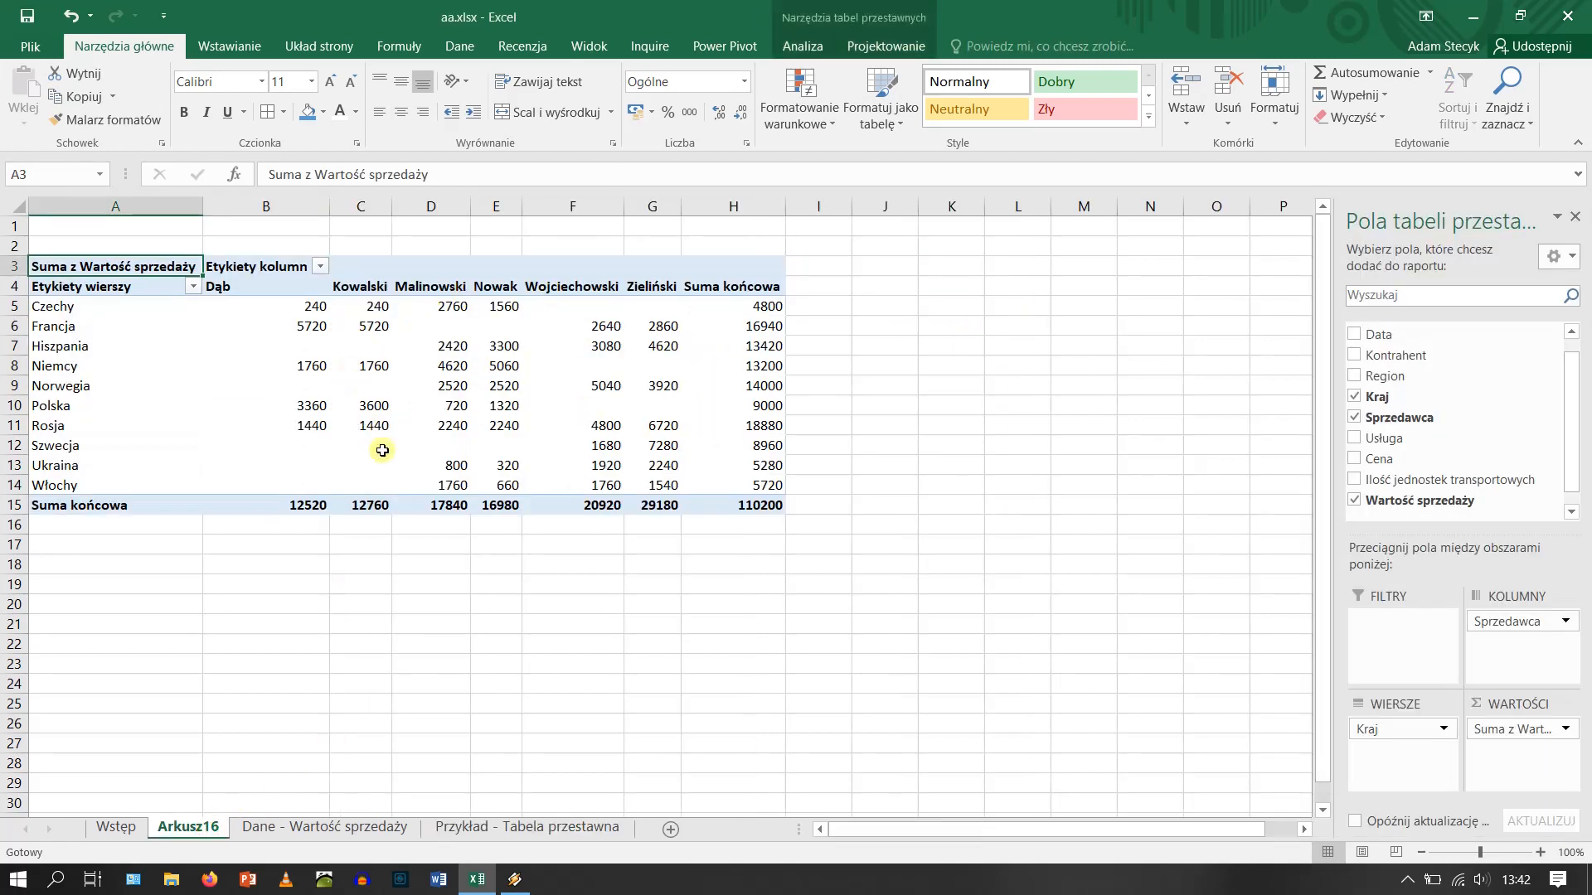
mouse_move(506, 441)
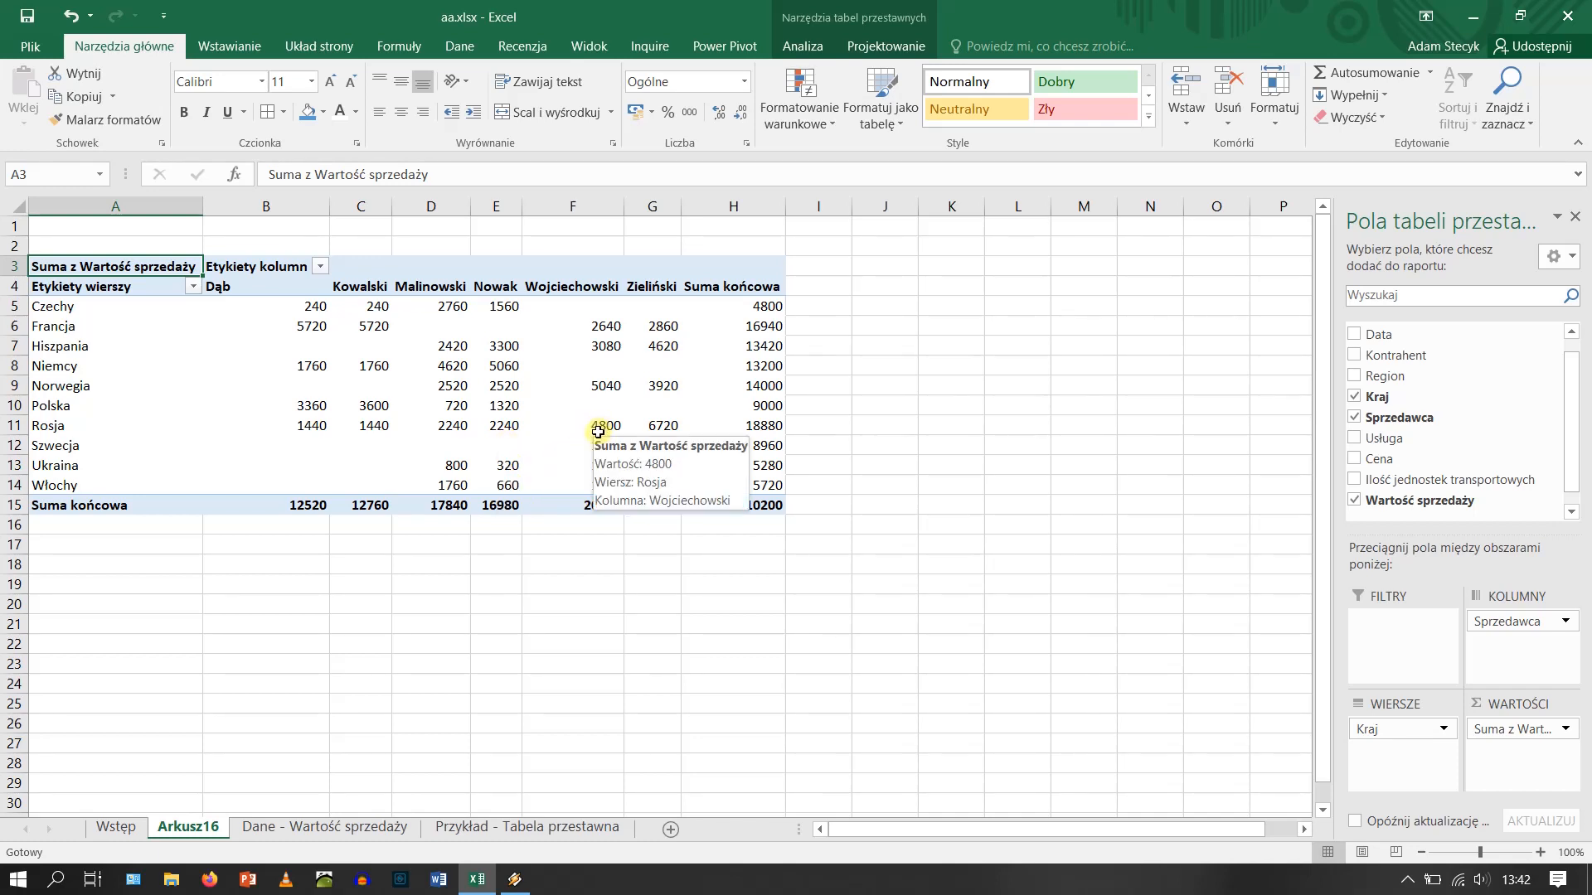
click(1566, 729)
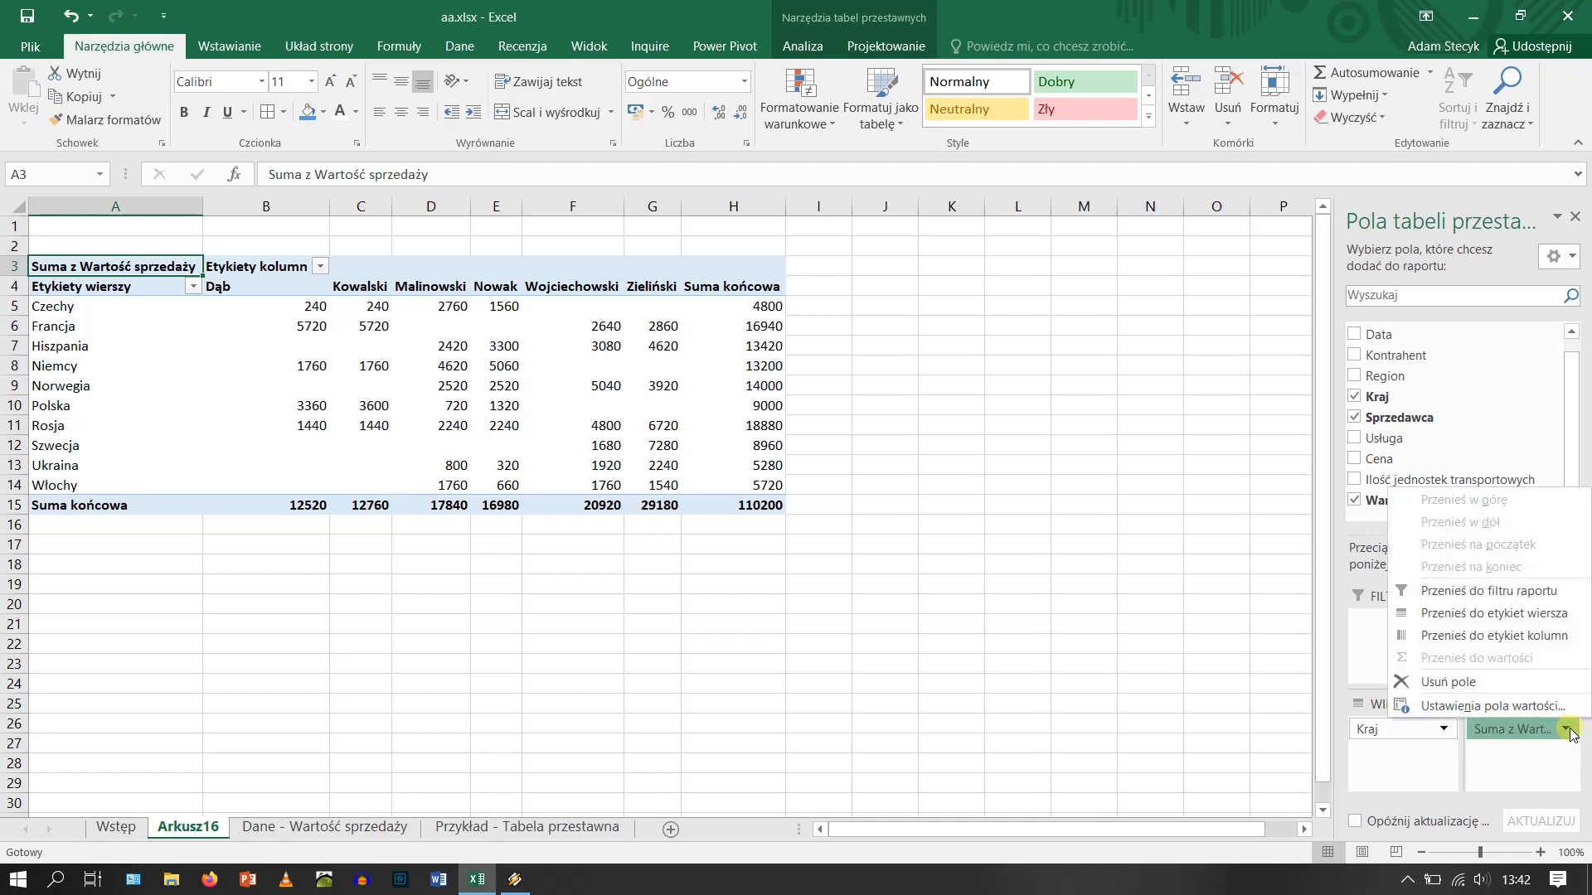
click(1497, 707)
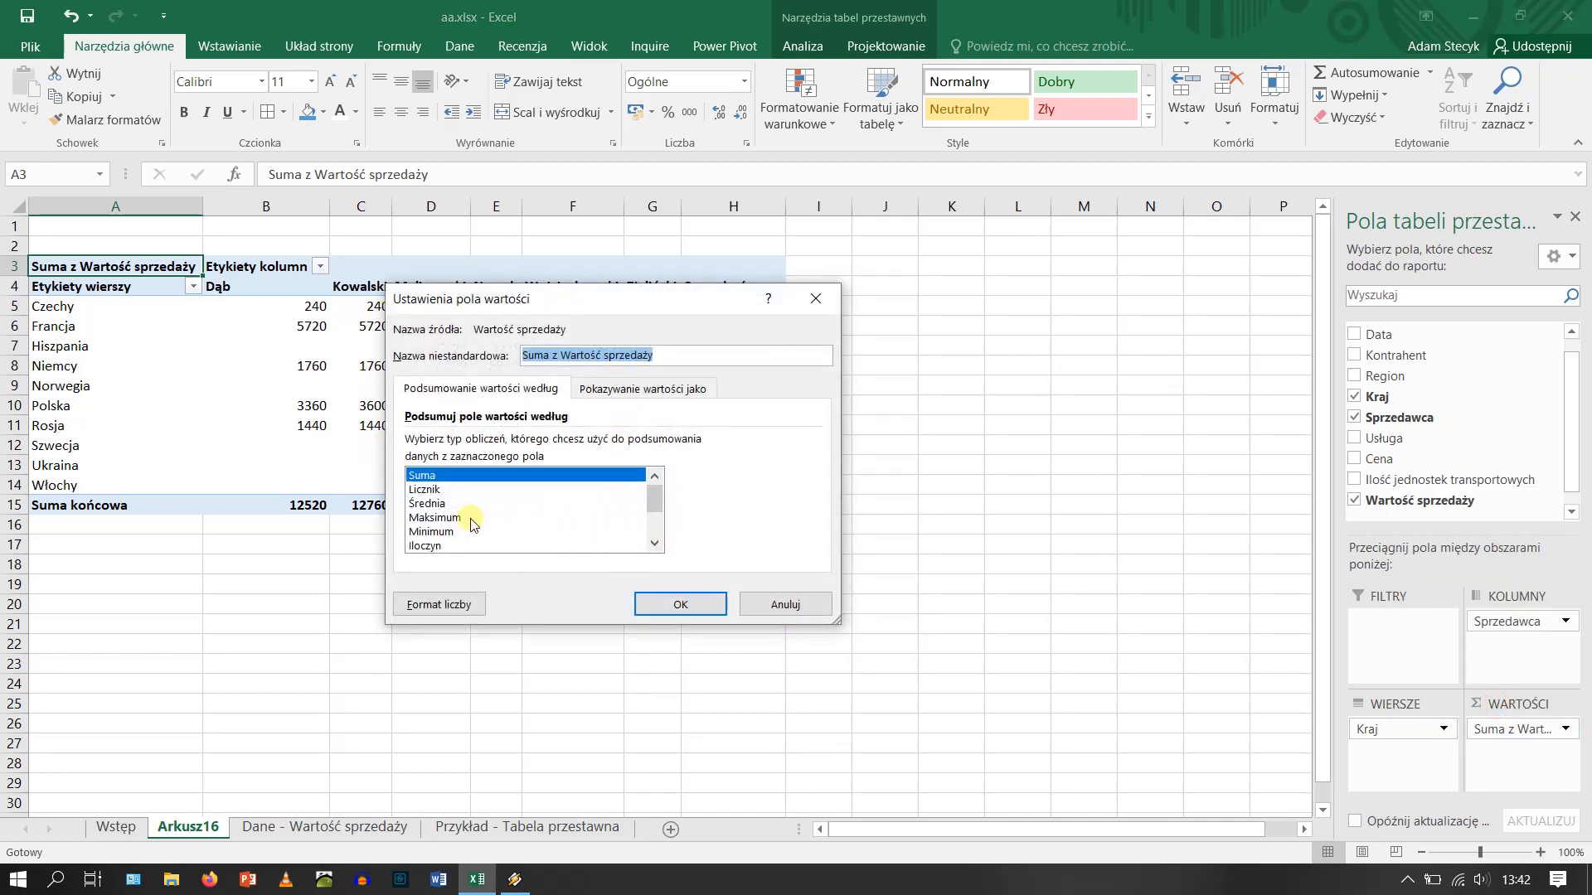
click(441, 505)
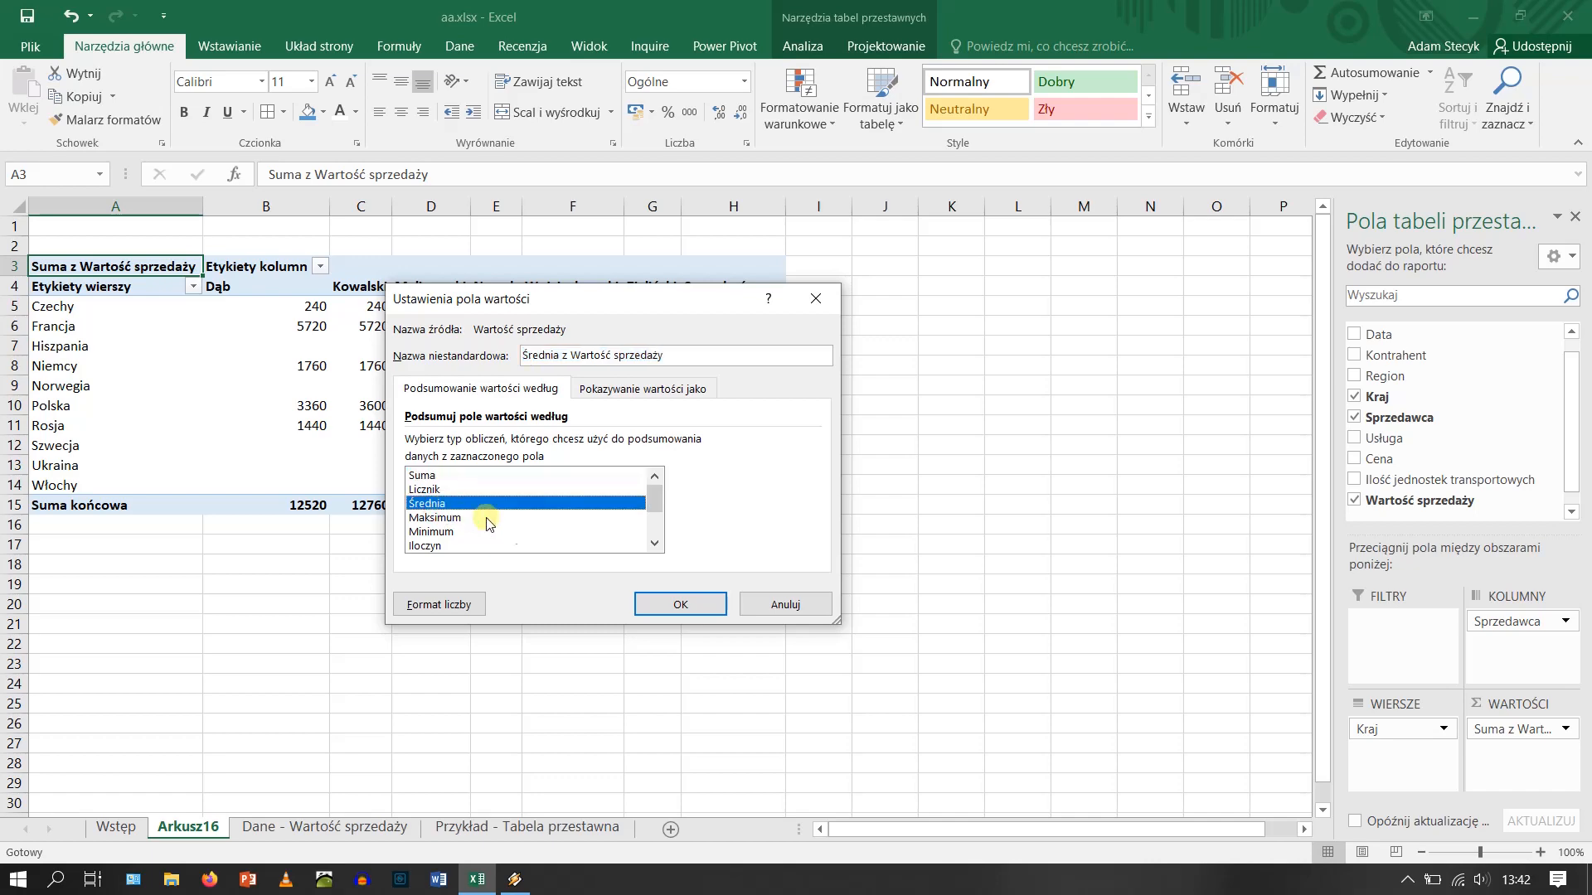
click(663, 606)
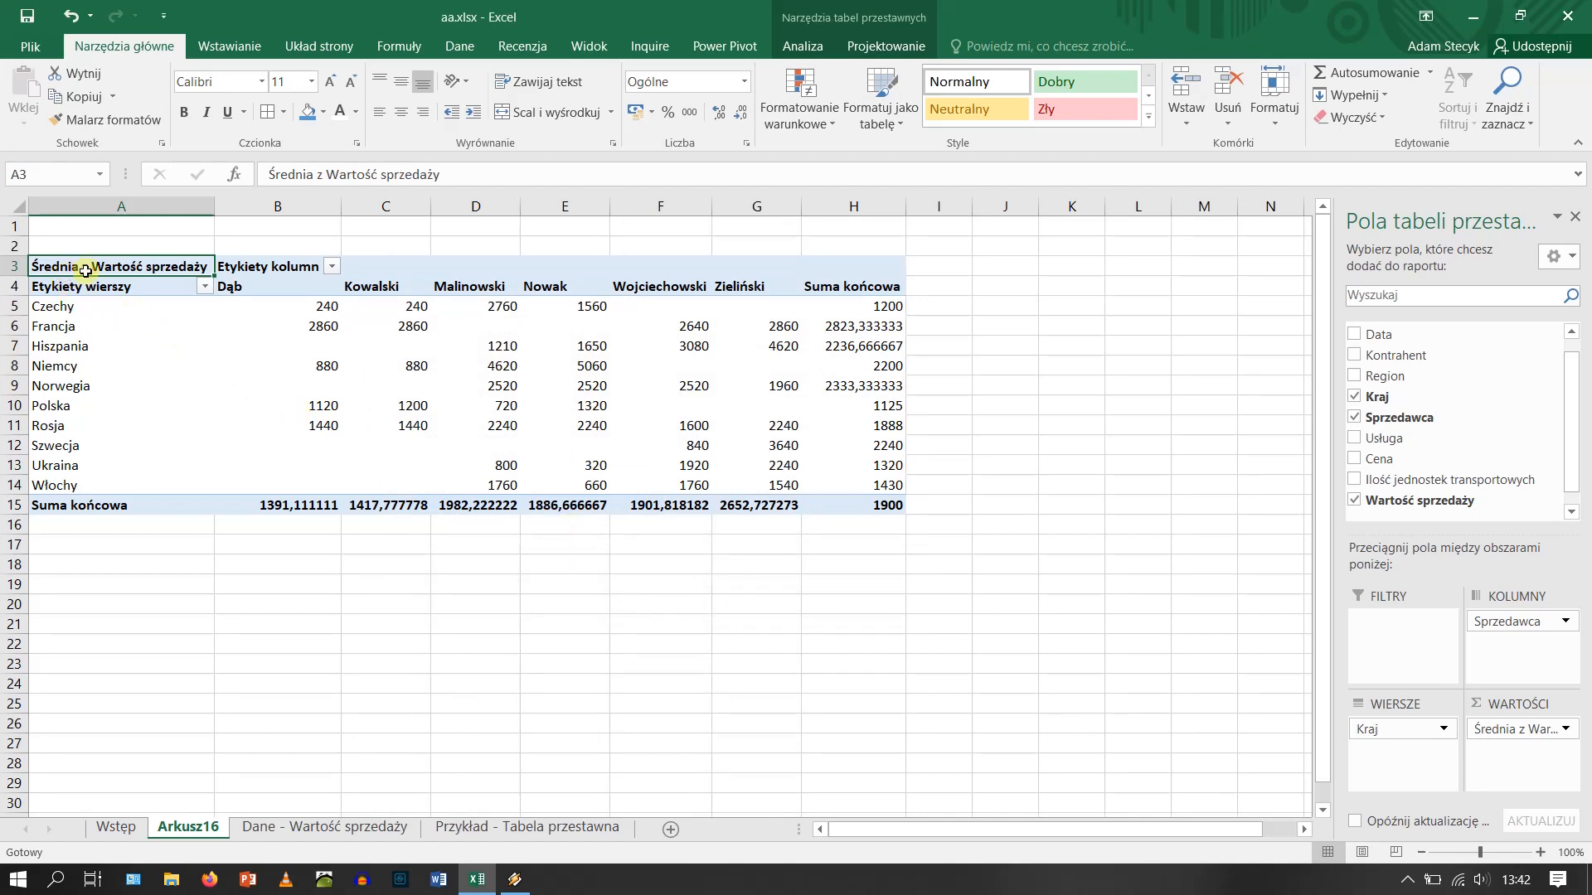
Rename the pivot table's value heading in A3 to "Średnia wartość sprzedaży".
click(325, 172)
key(BackSpace)
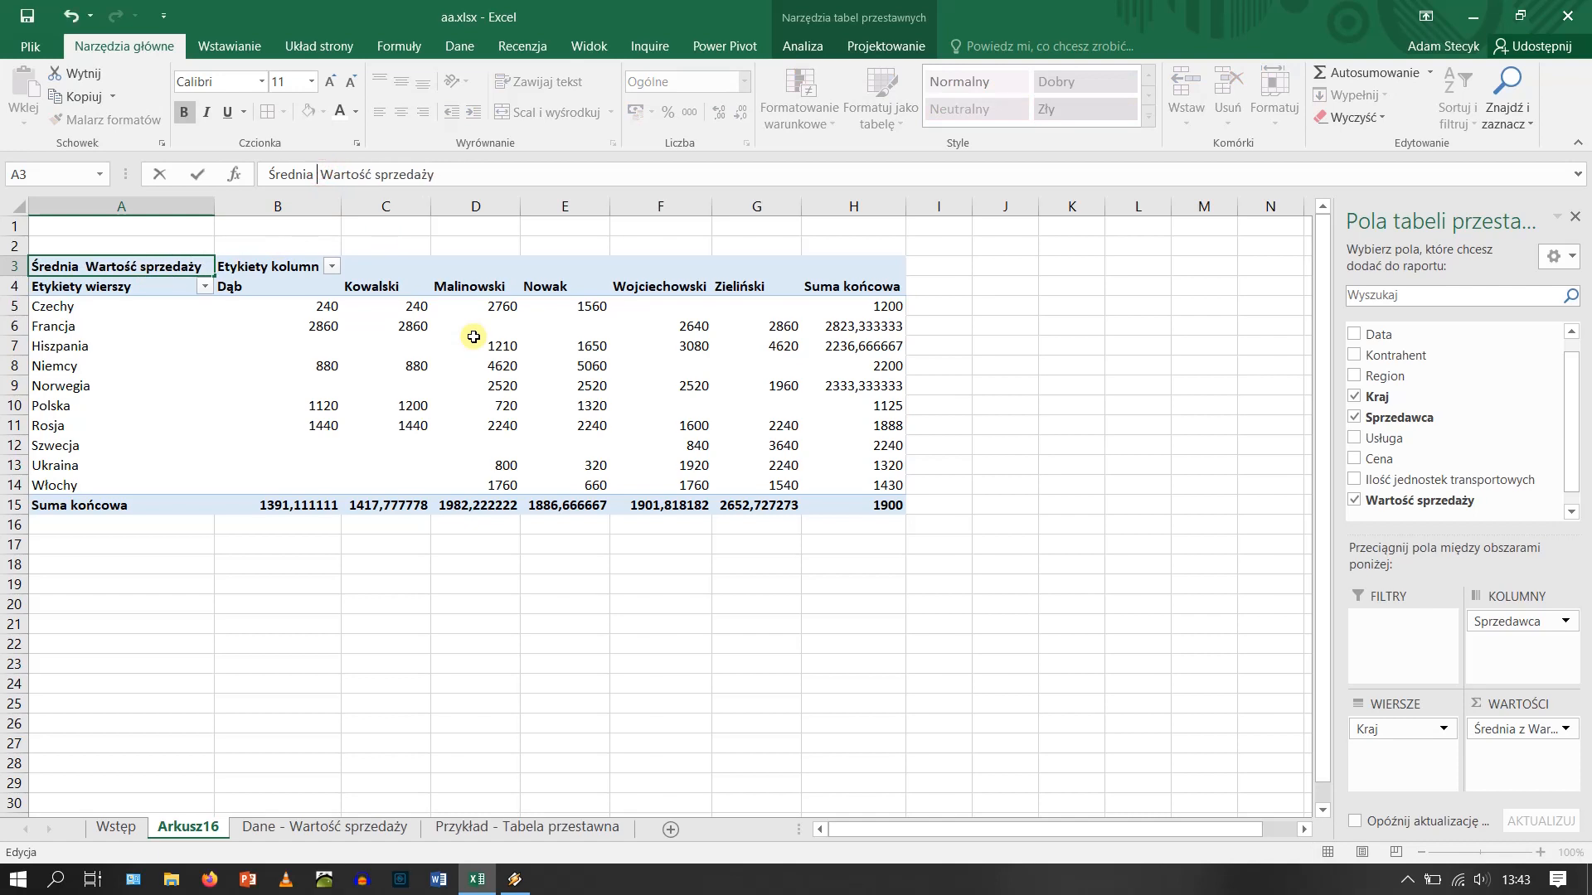
key(Delete)
key(Delete)
text(w)
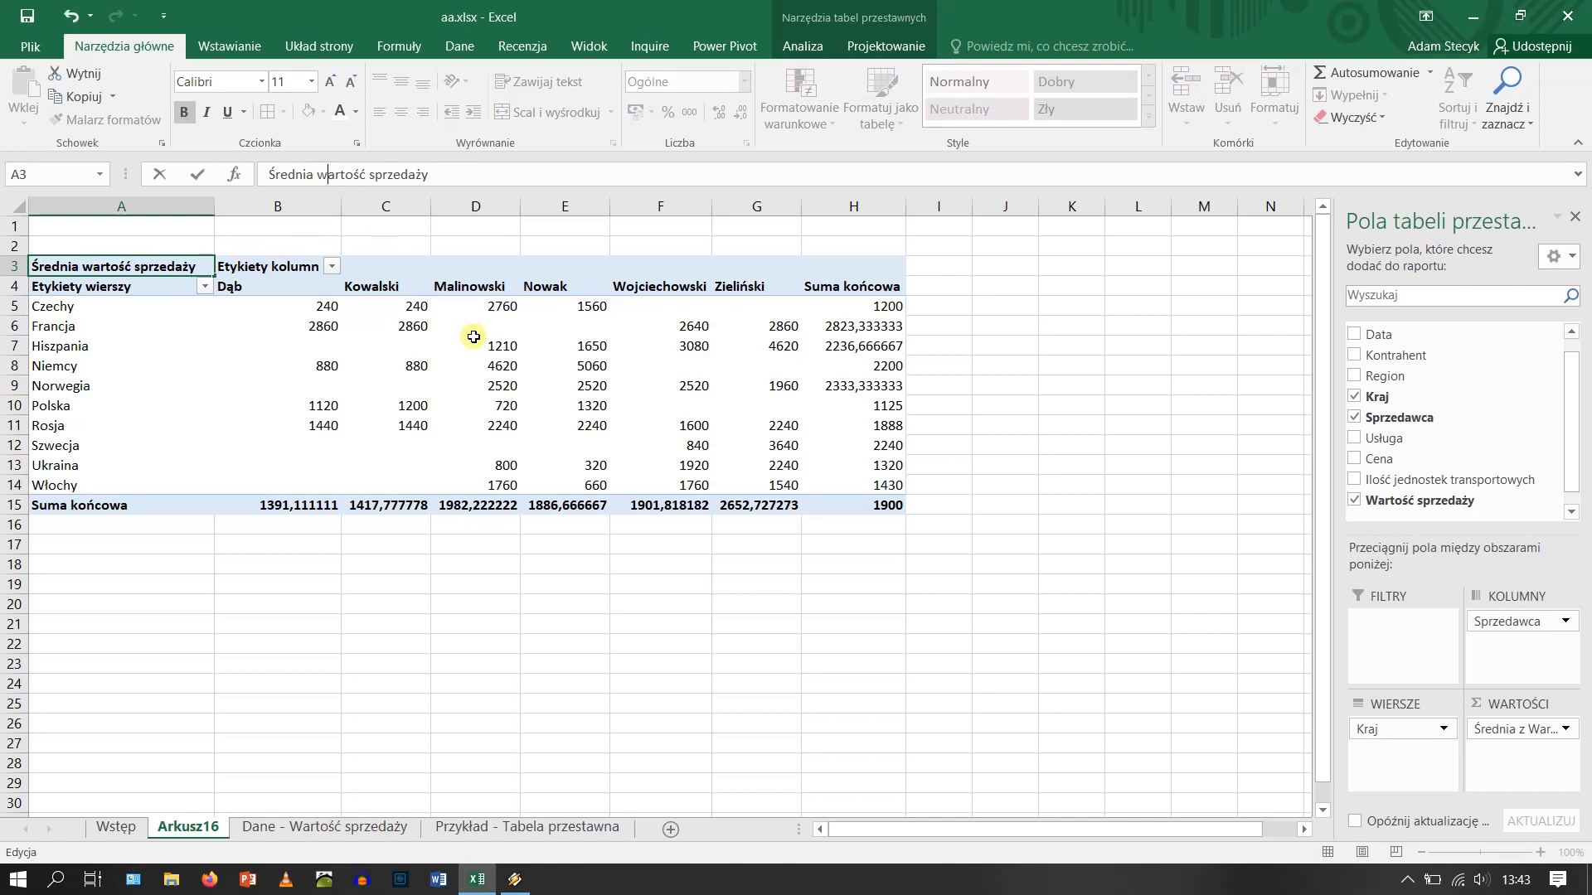
key(Return)
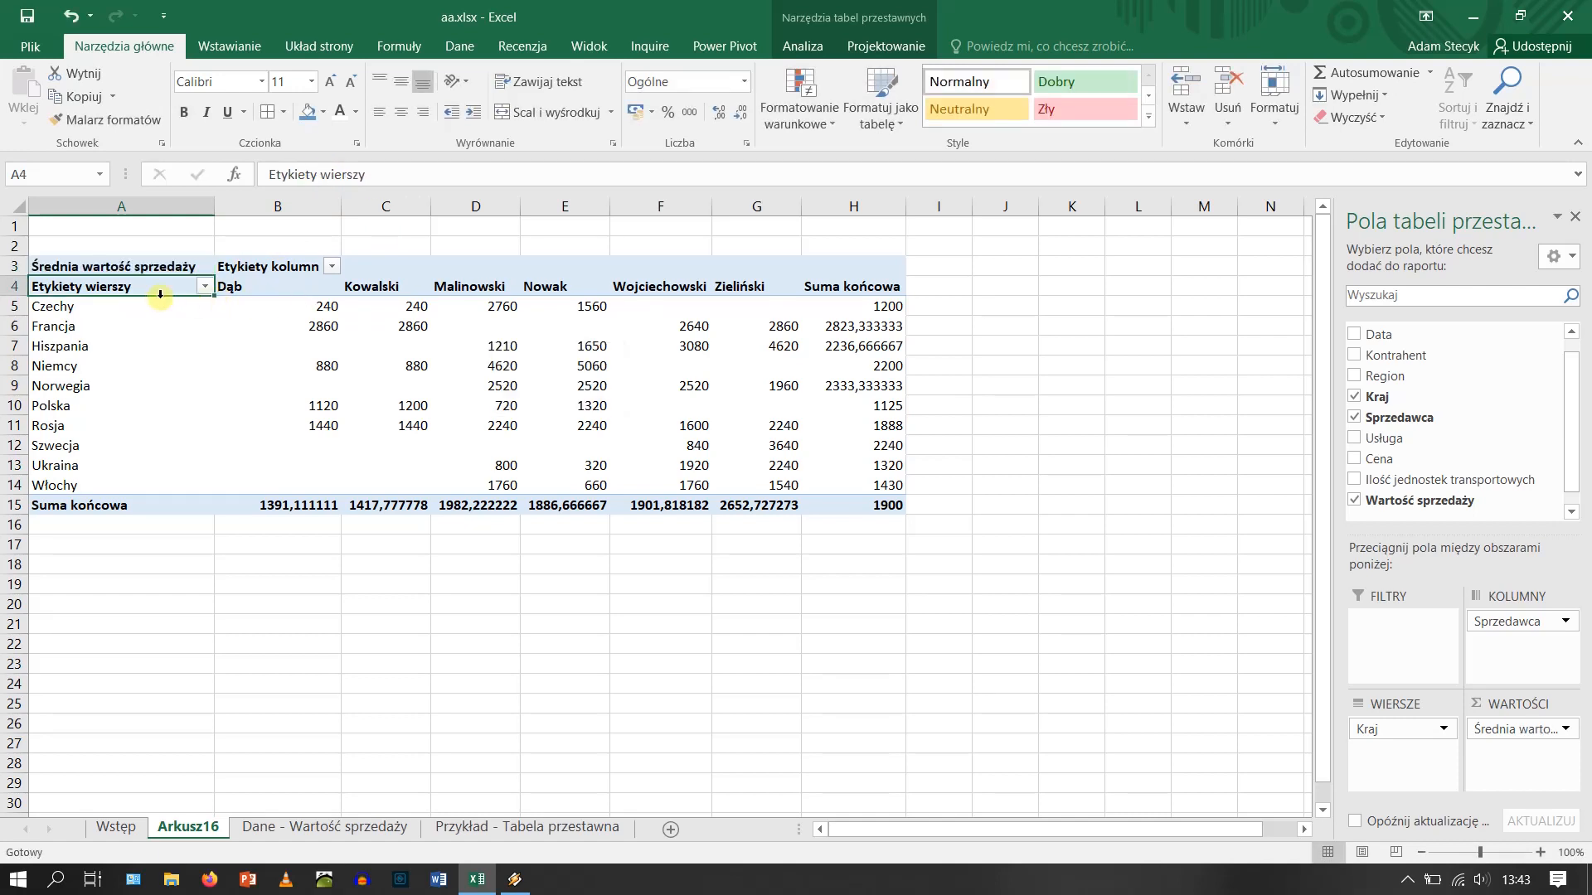
Rename the row labels heading to "Kraj" and the column labels heading to "Sprzedawca".
text(Kraj)
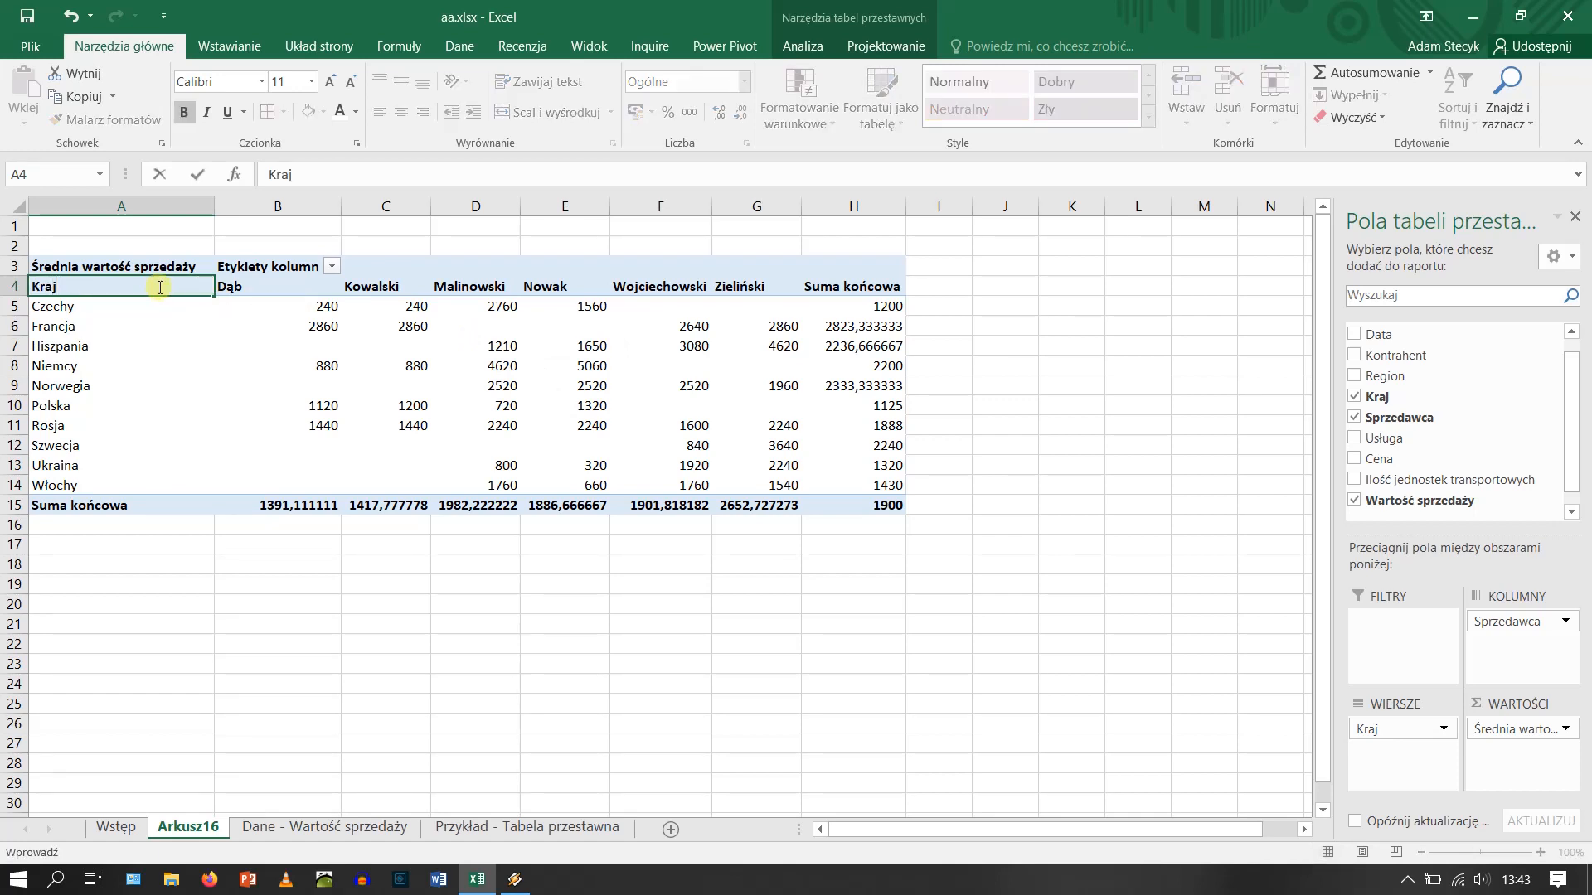
key(Return)
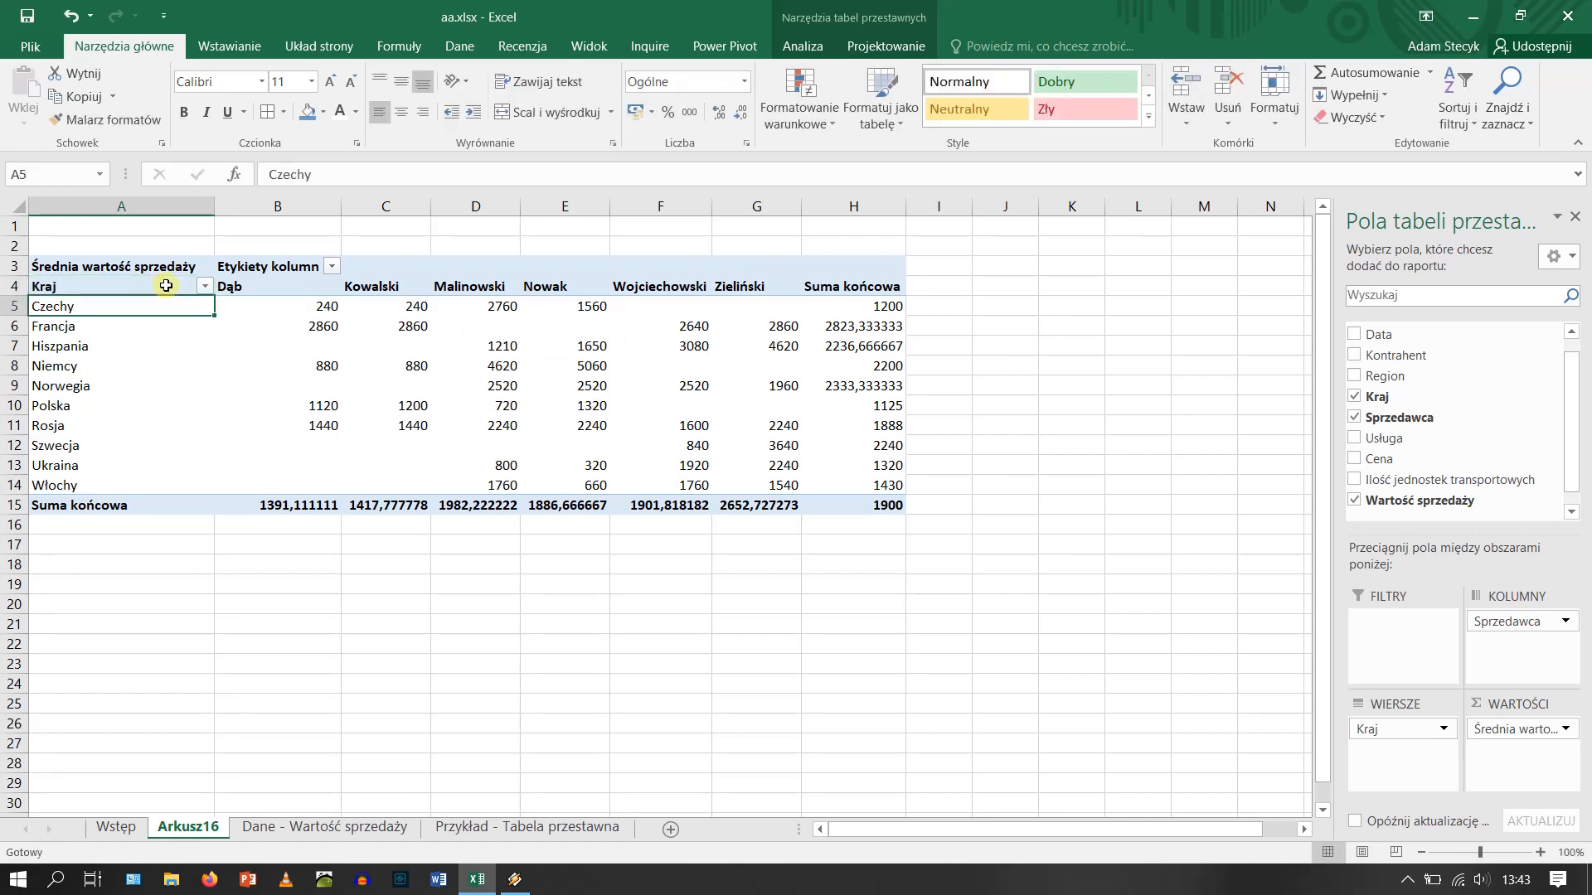
click(272, 267)
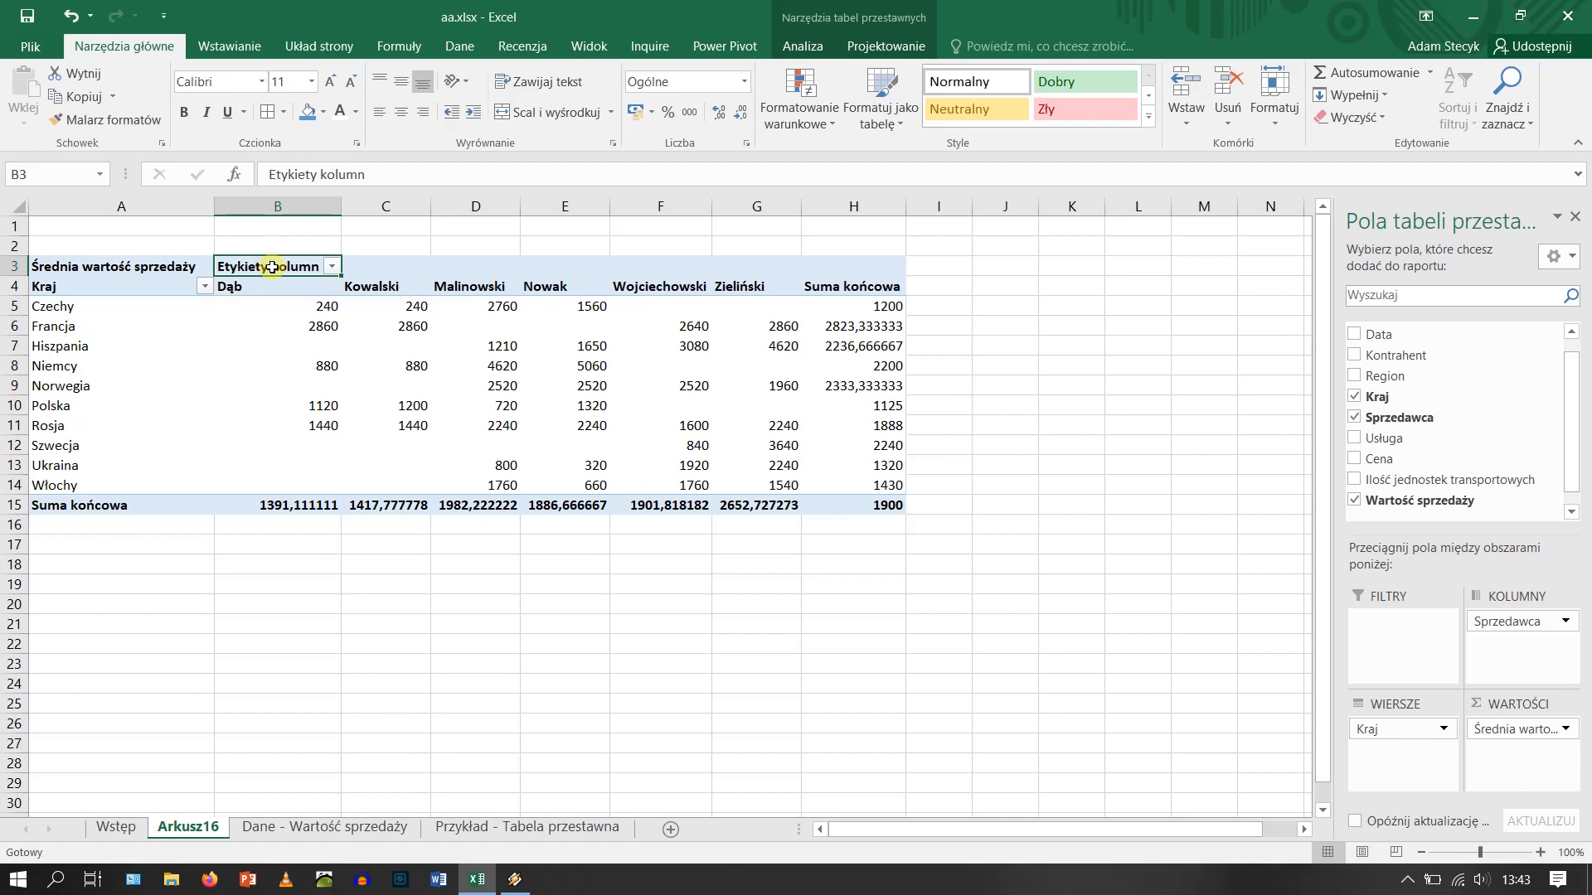
text(Sprzedawca)
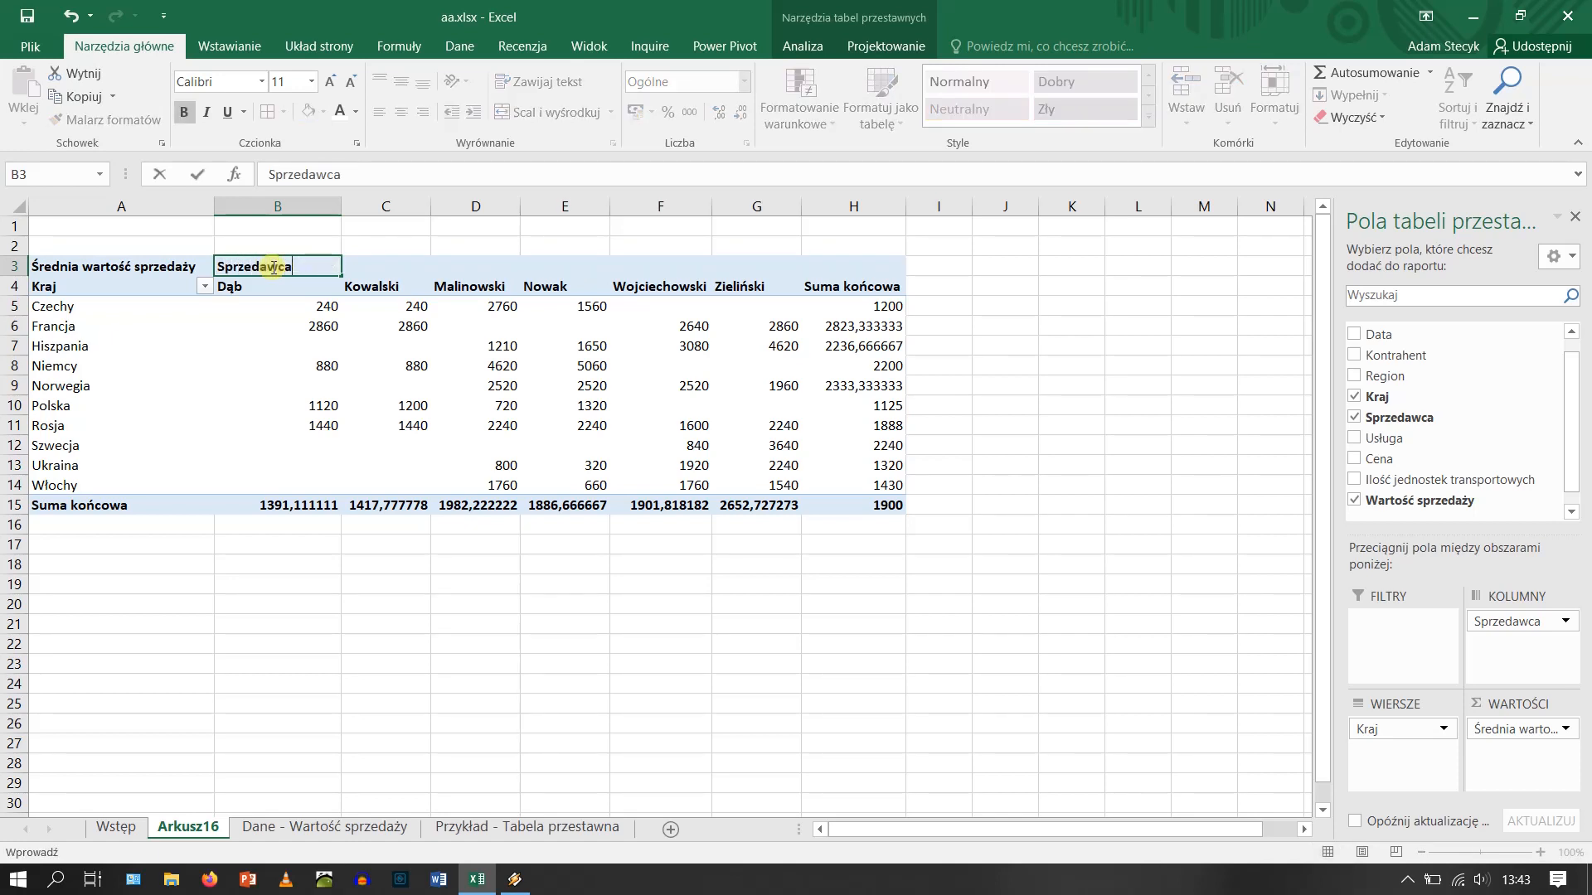
key(Return)
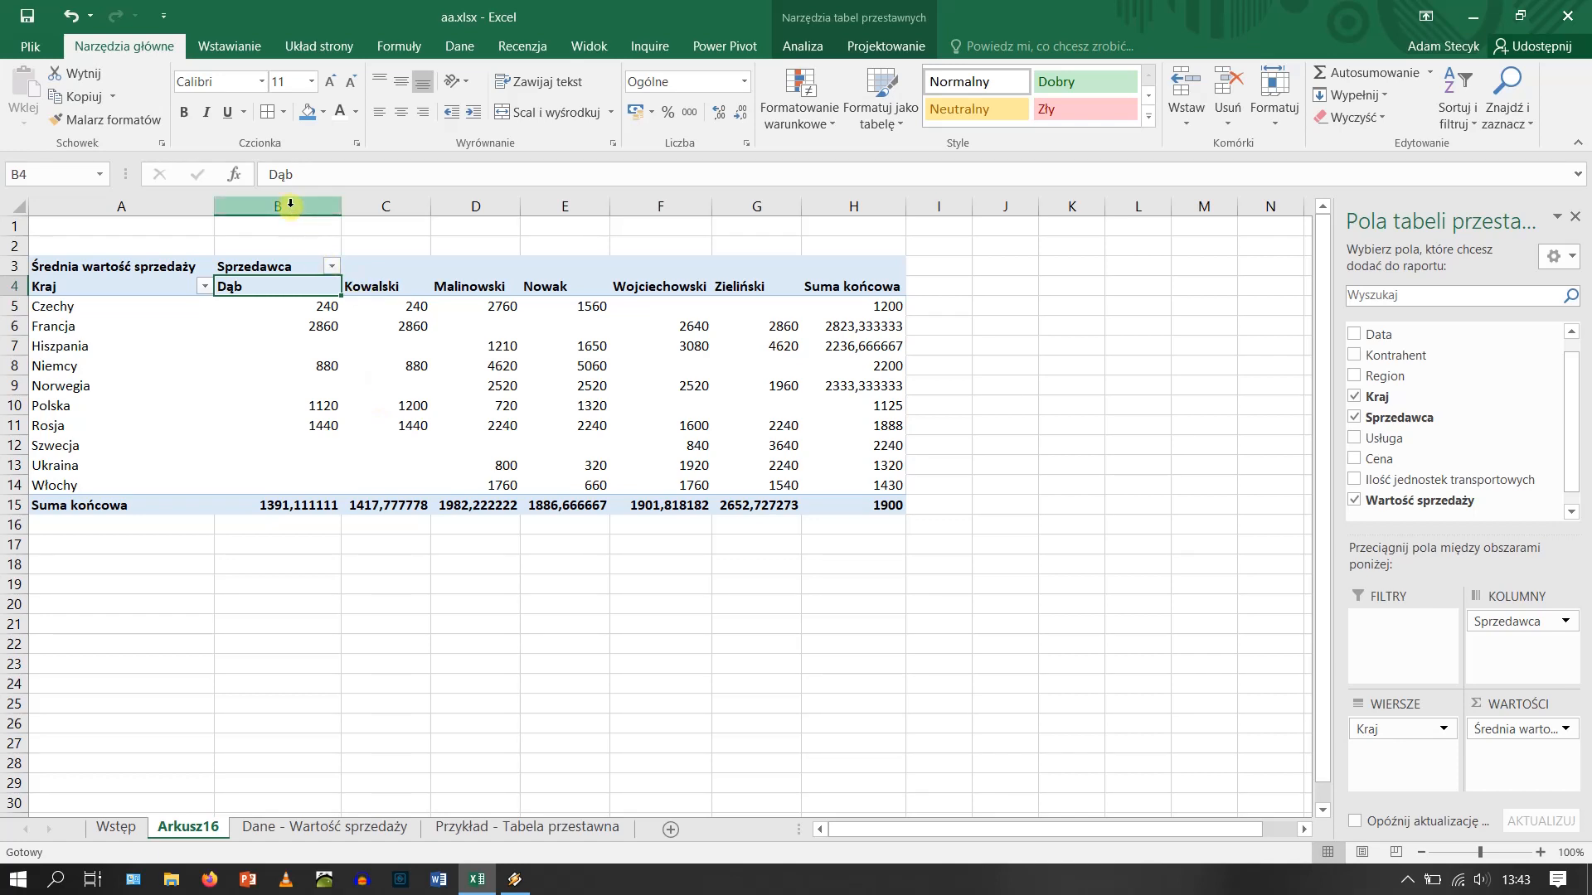
Give columns B through H one equal width, slightly wider than column F.
drag(290, 204, 829, 201)
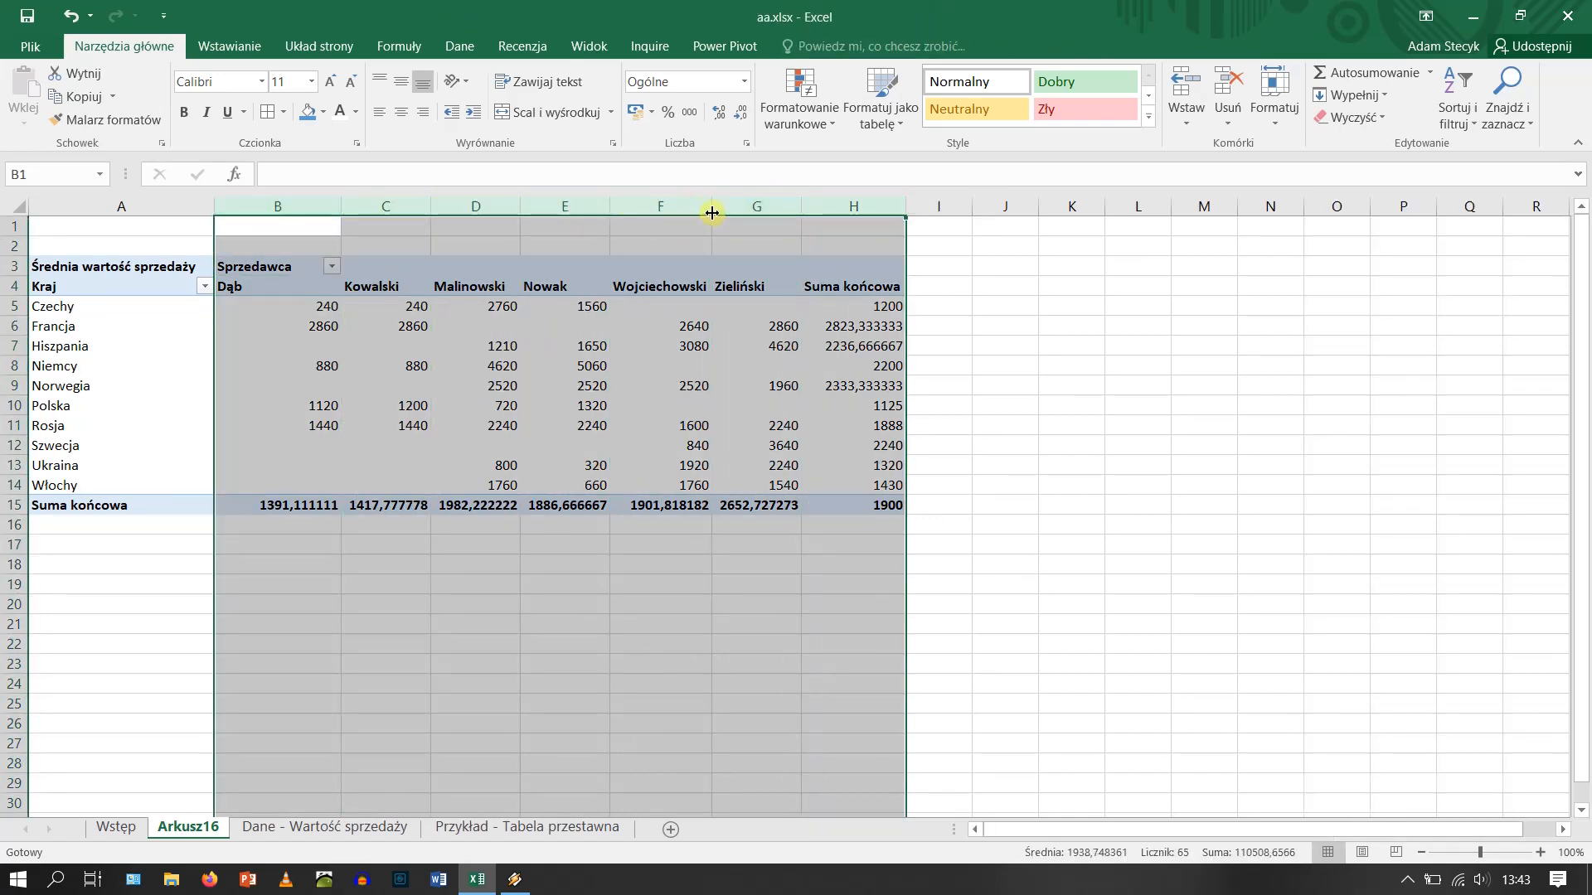
drag(713, 213, 725, 209)
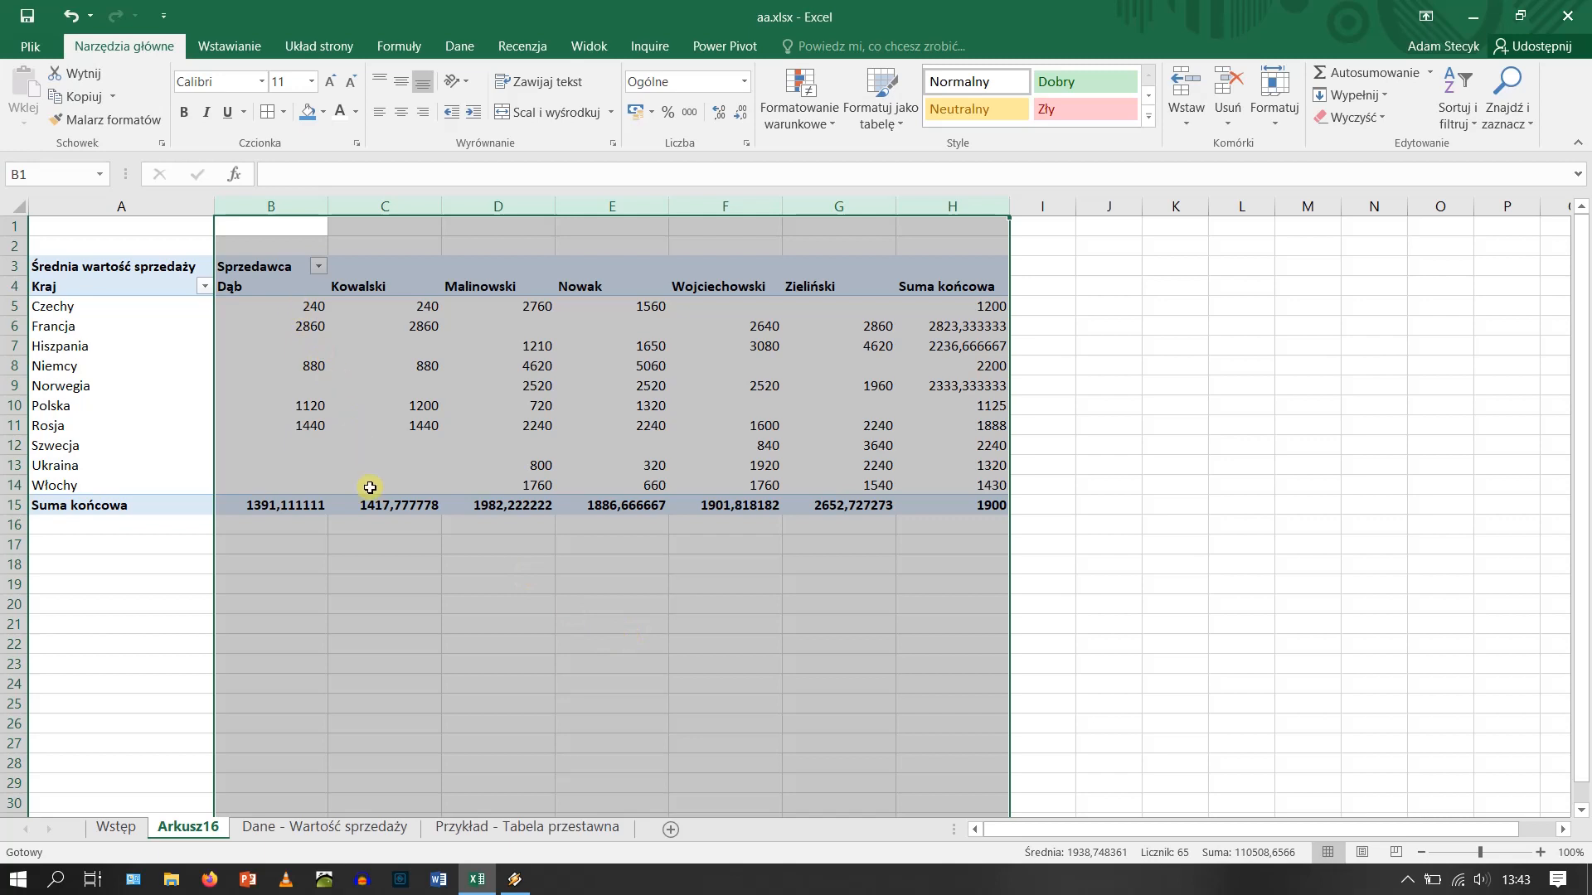
click(384, 563)
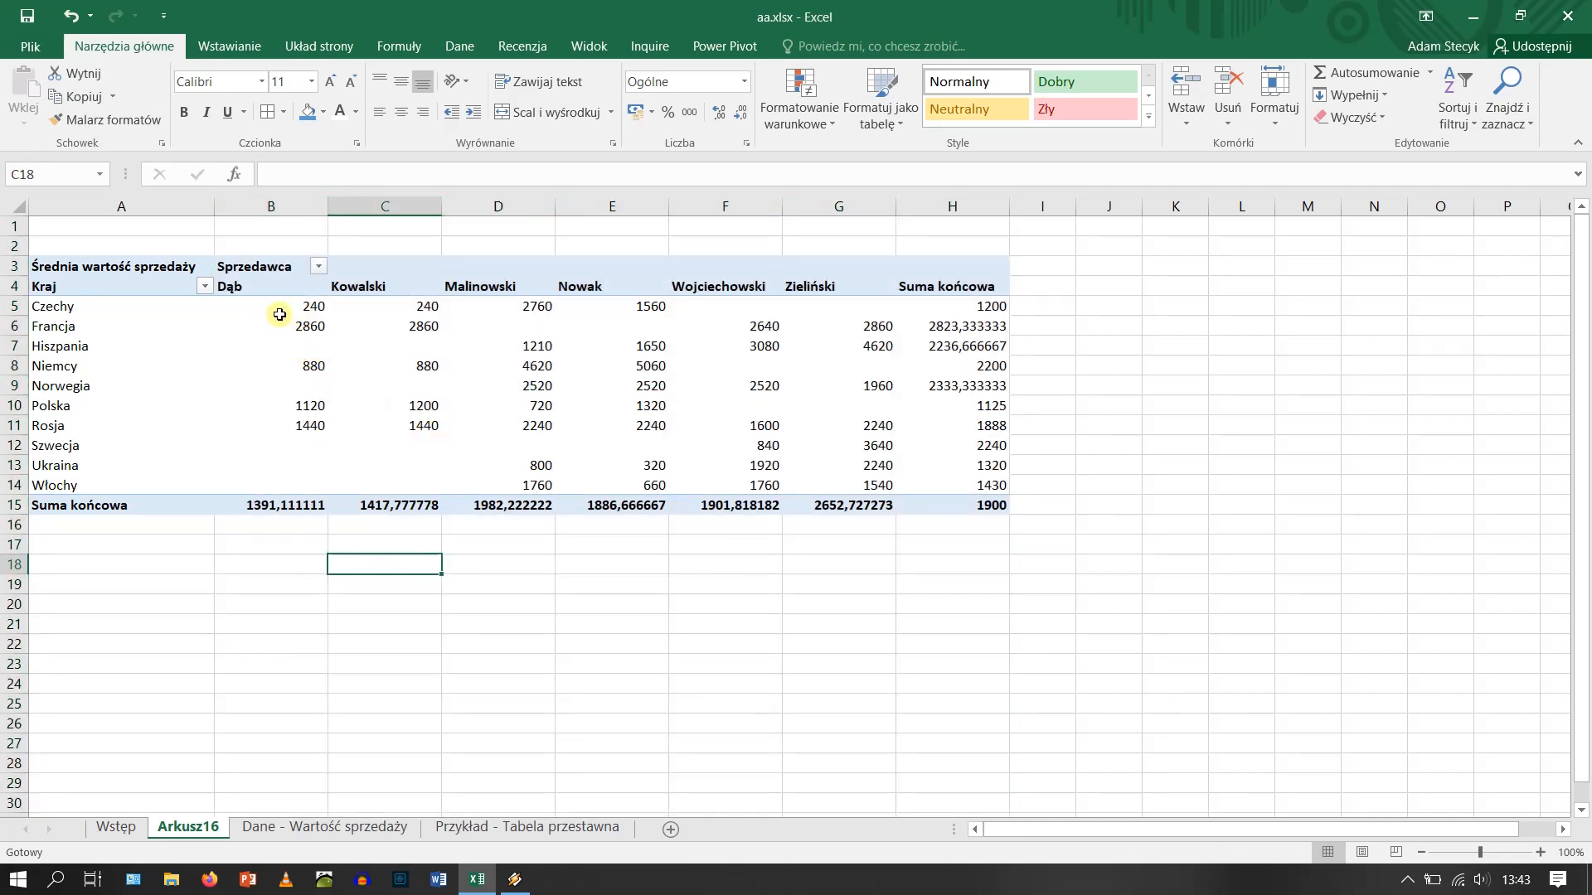
Apply the accounting number format in złoty to the pivot values in B5:H15.
drag(276, 305, 916, 505)
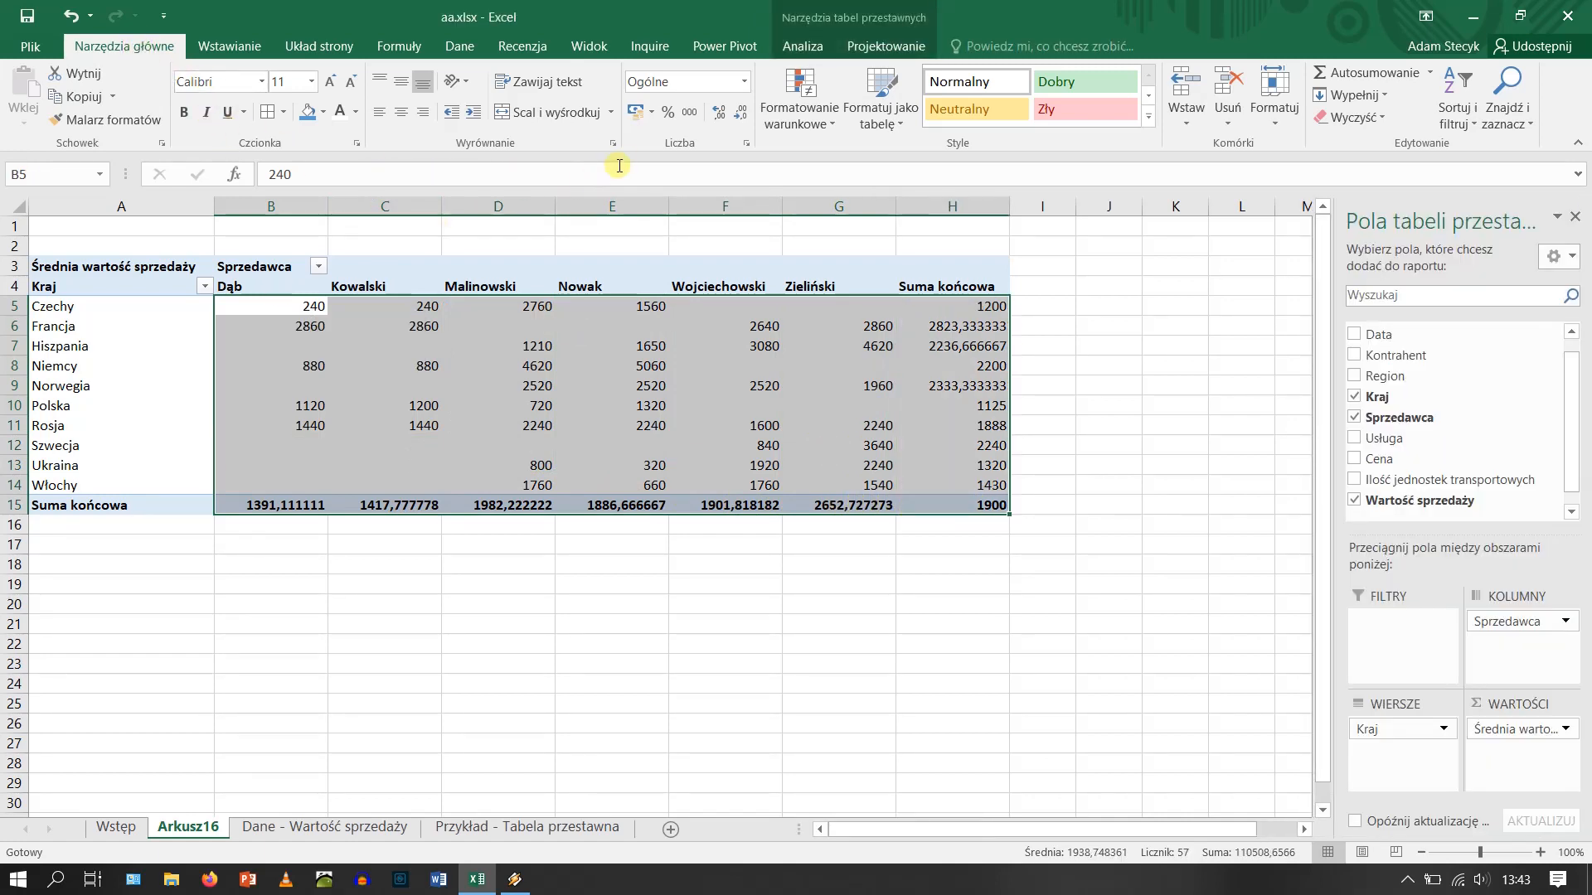
click(635, 113)
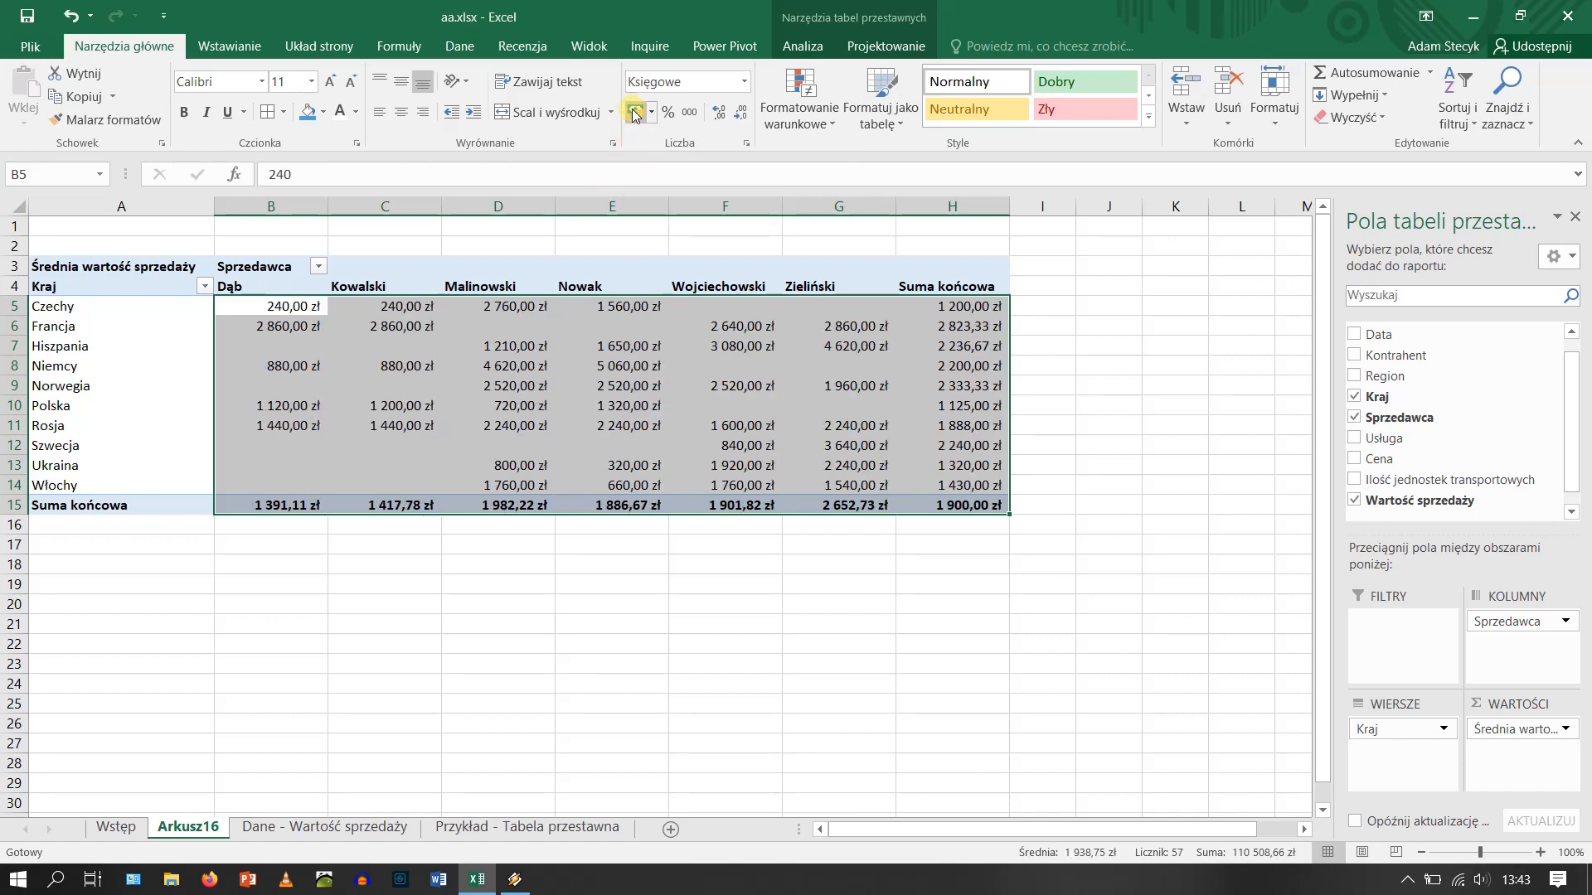
click(568, 614)
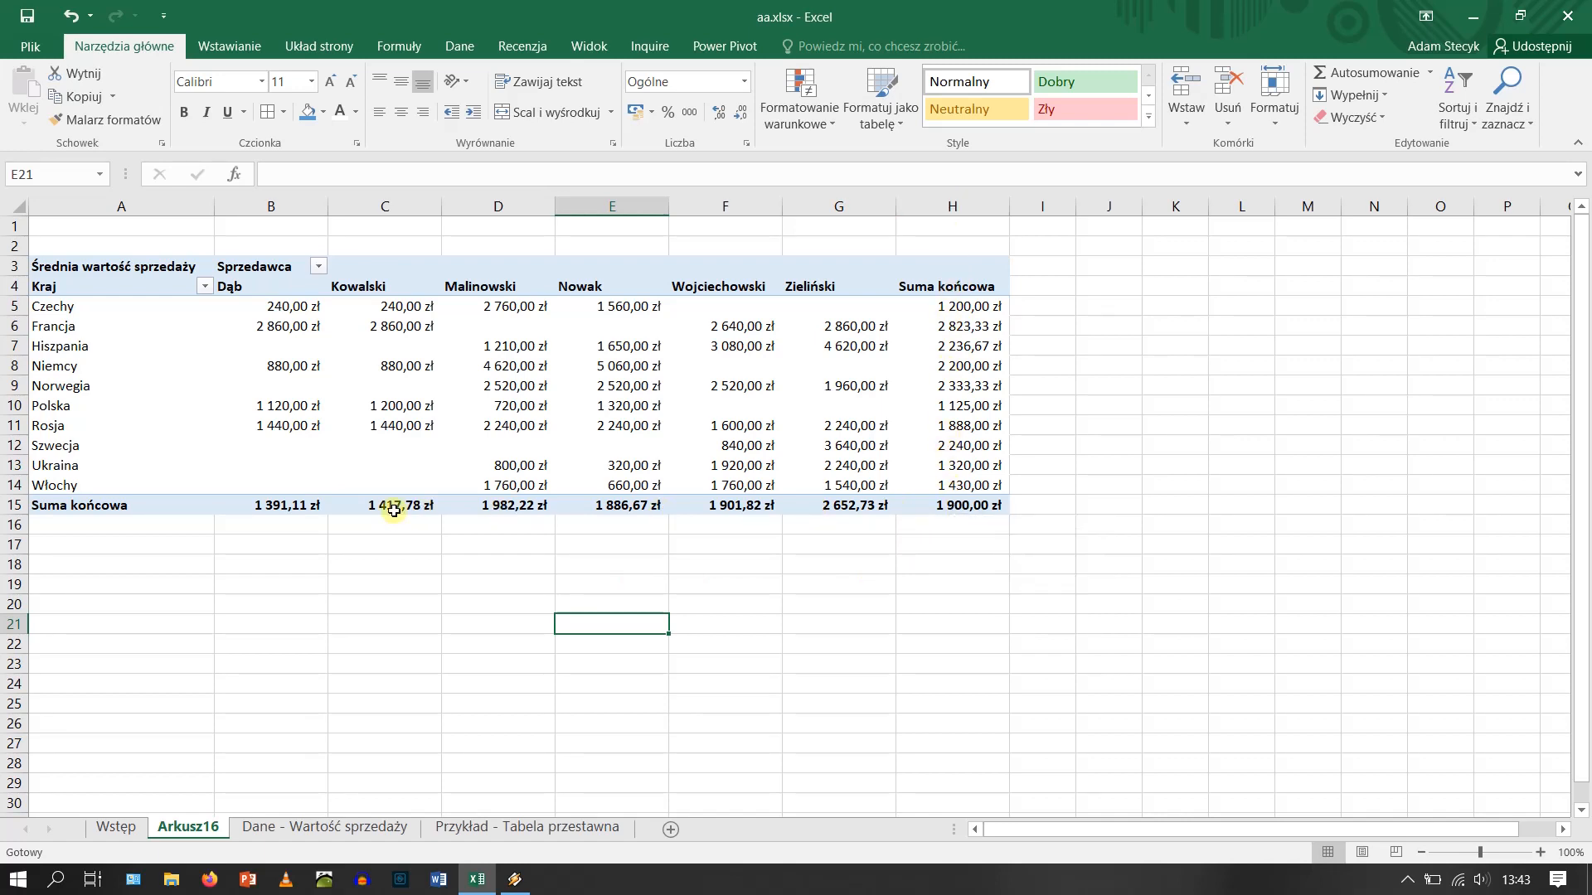
Turn off the grand totals for both rows and columns in the pivot table options.
right_click(432, 376)
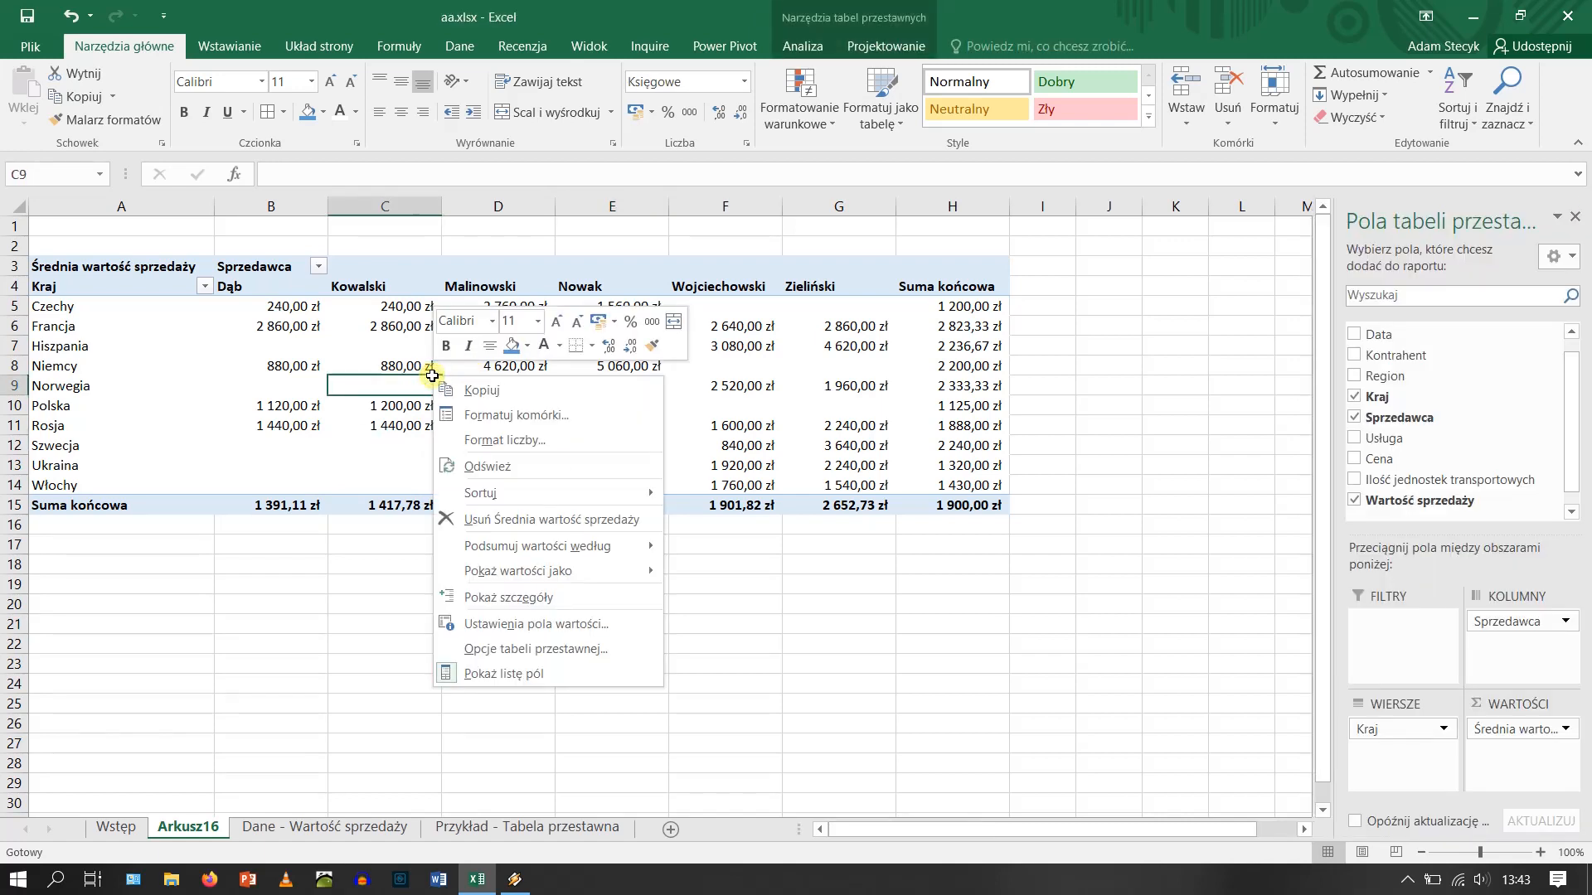
click(495, 649)
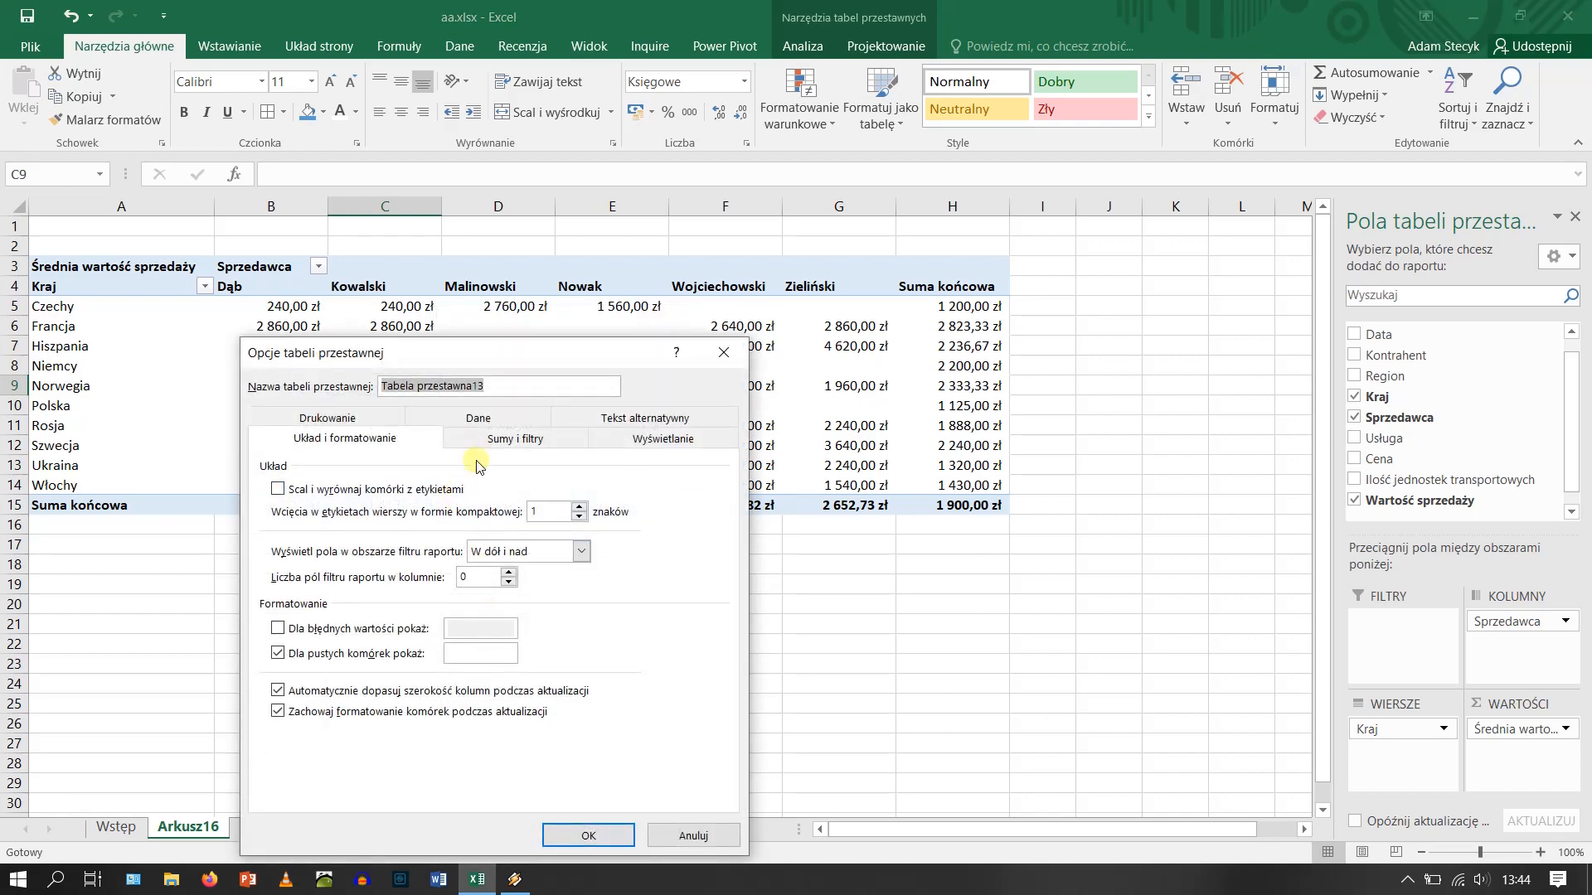
click(494, 441)
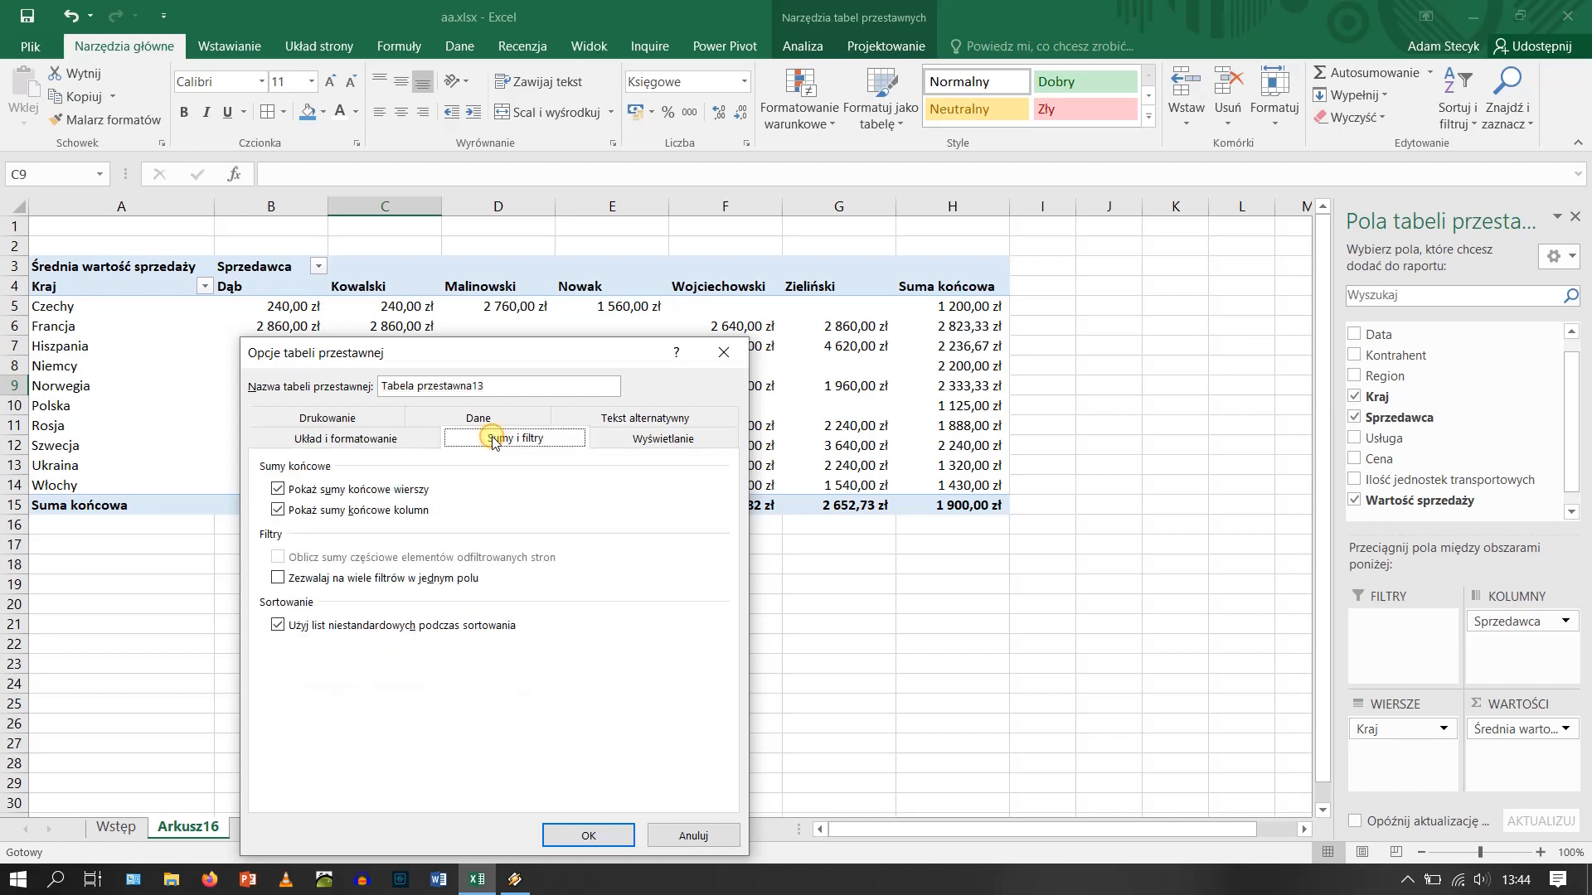
click(279, 490)
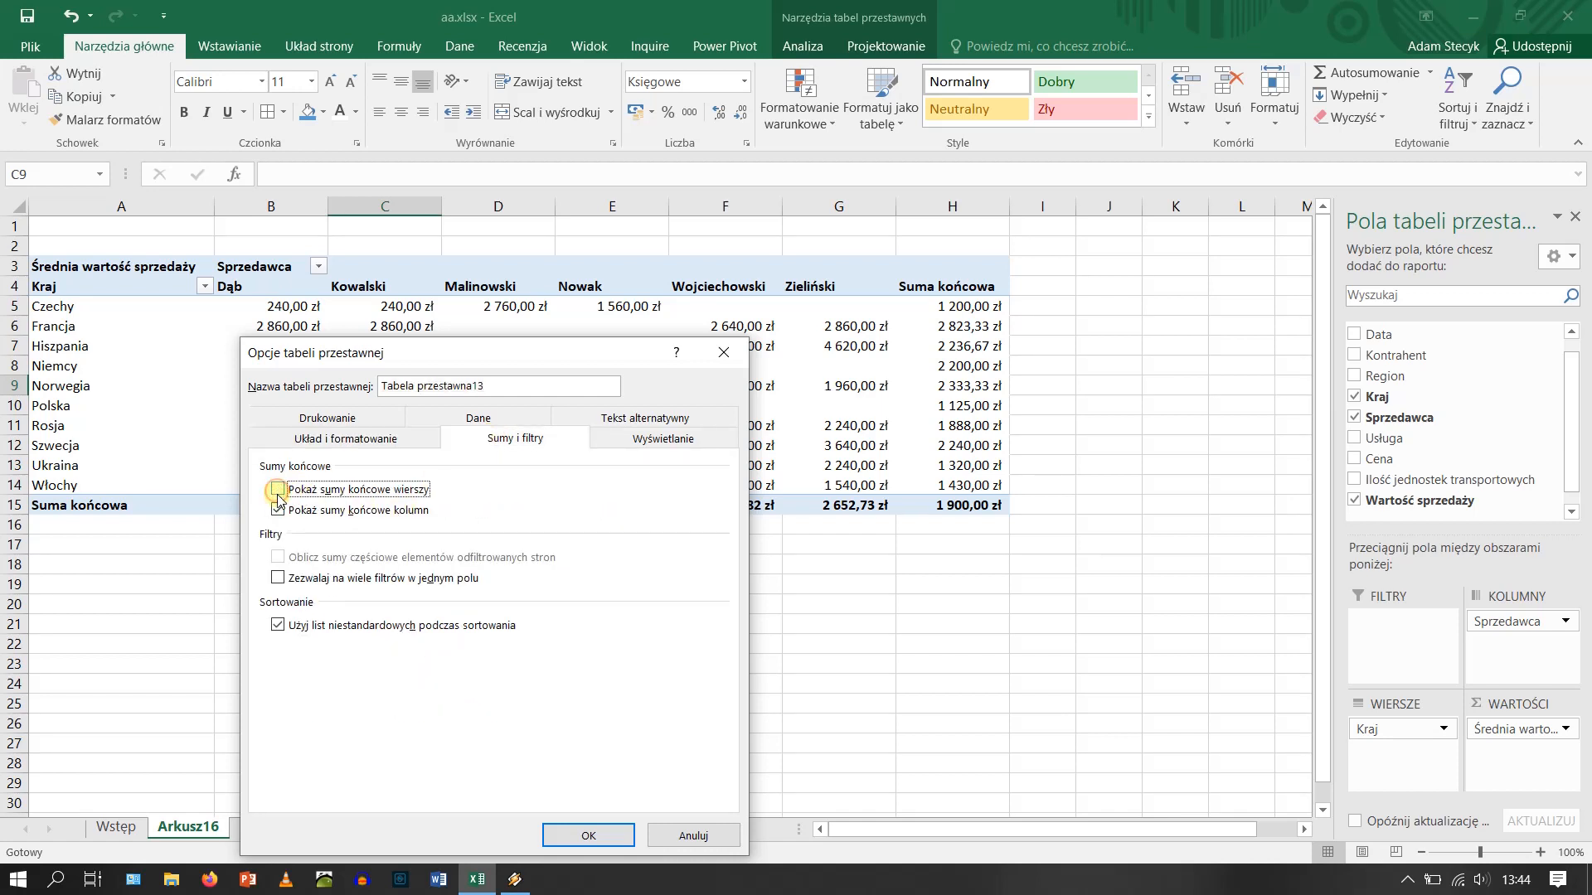
click(279, 510)
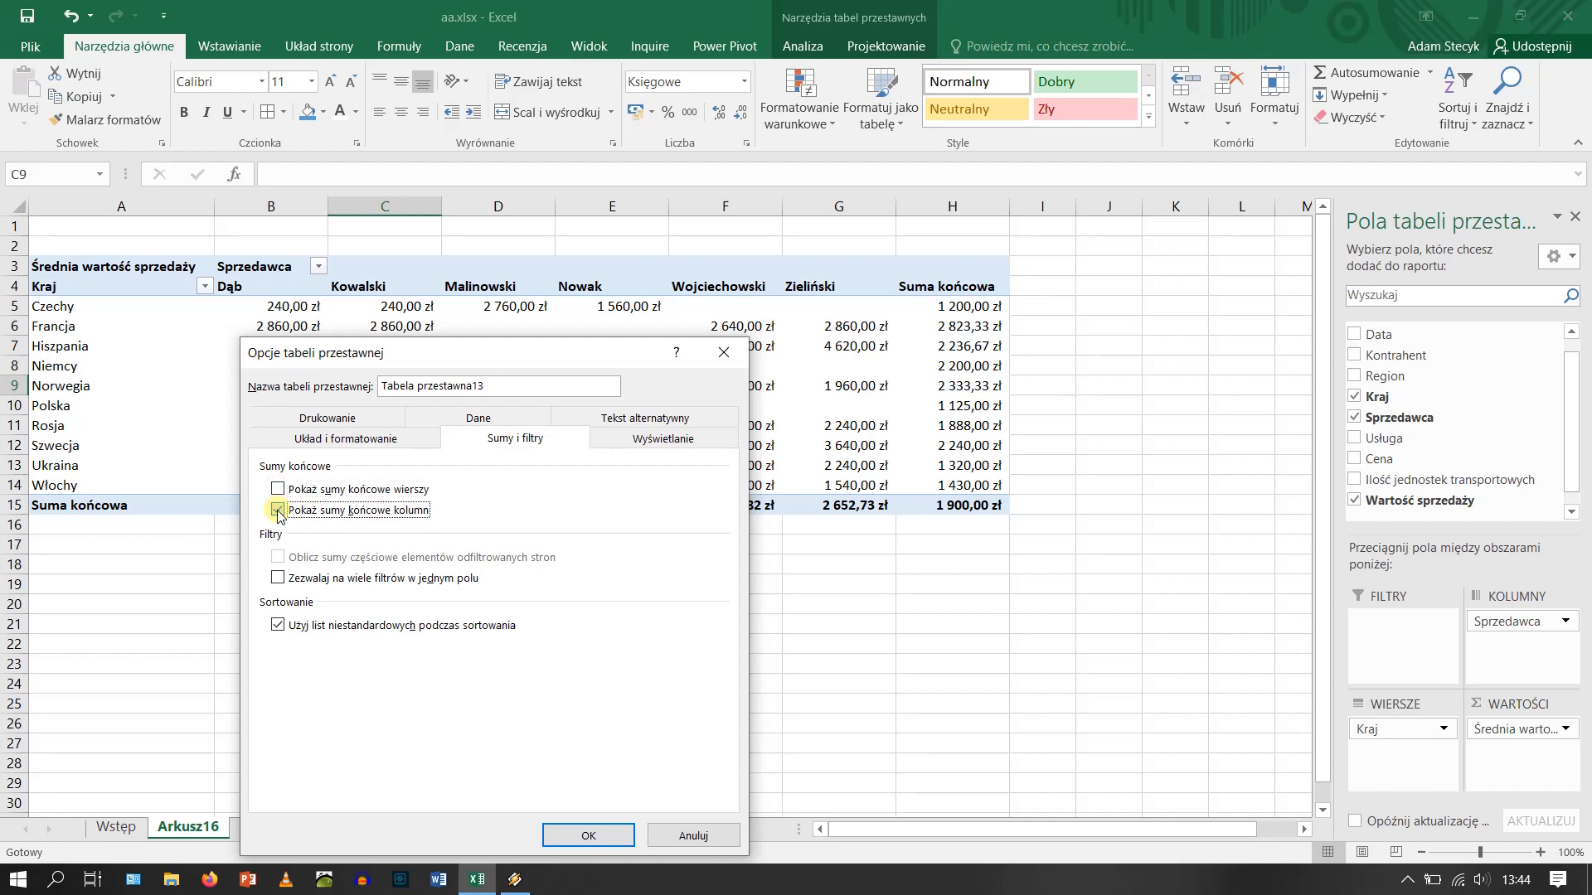
click(586, 835)
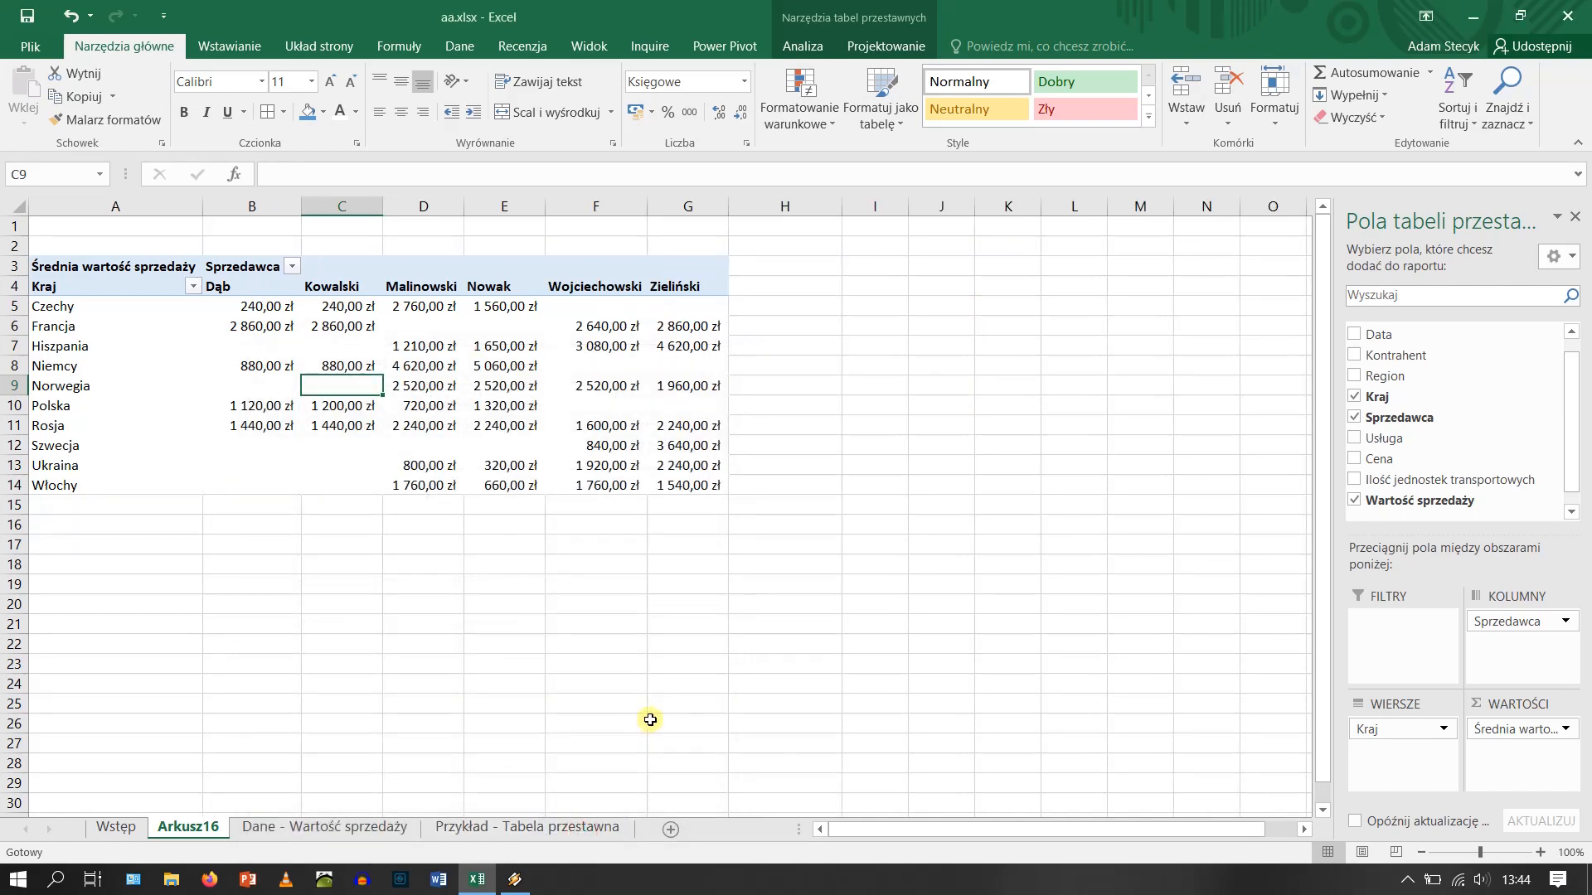
Set the pivot table options to show 0 in empty cells.
mouse_move(659, 466)
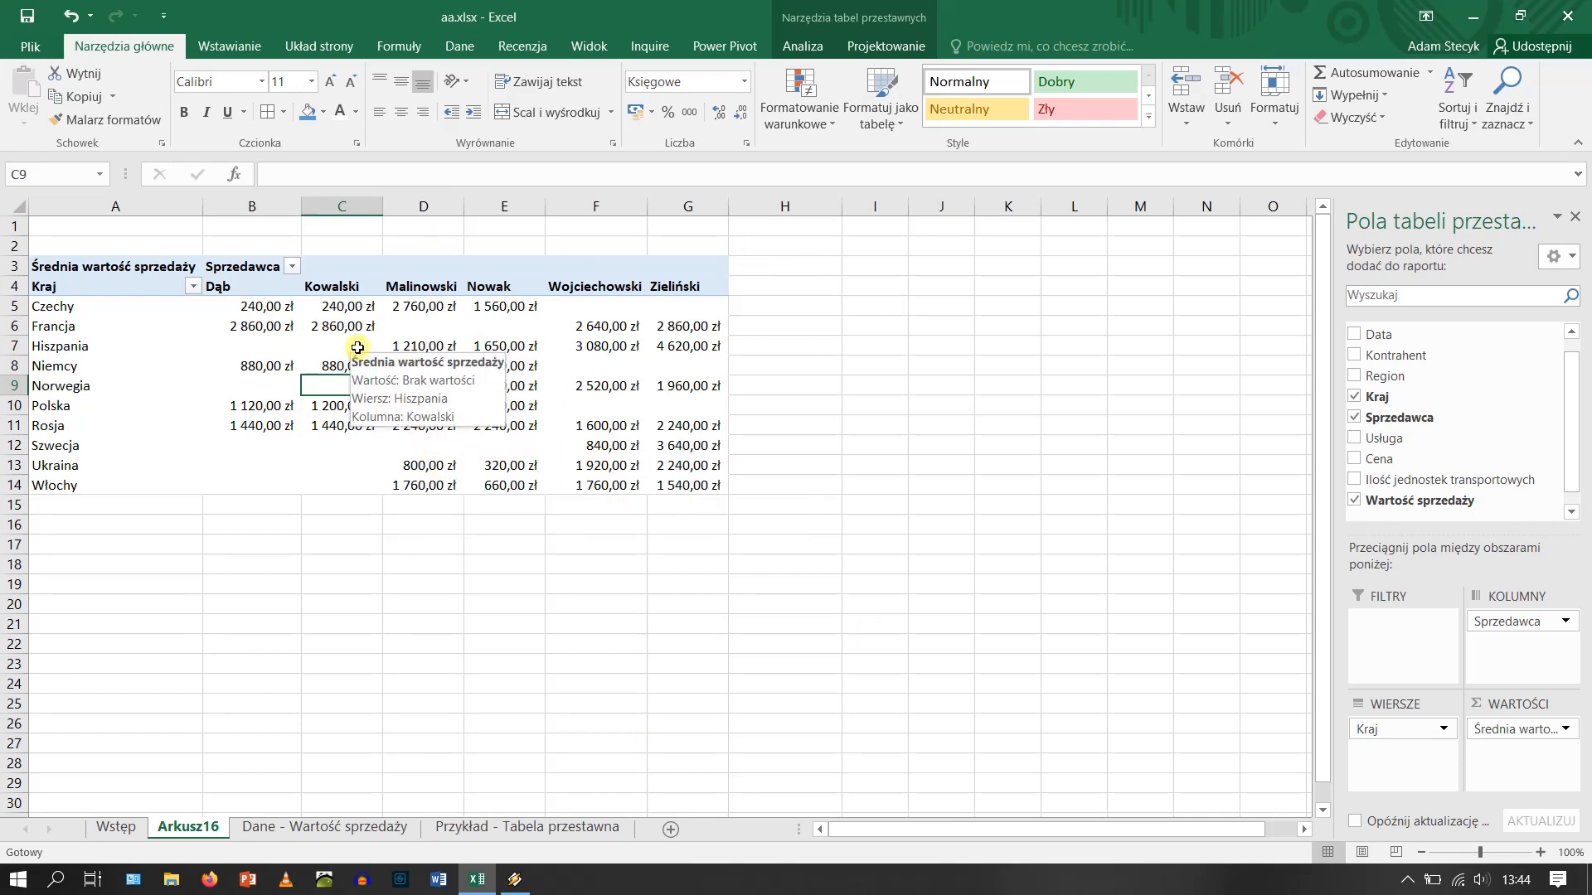
mouse_move(421, 326)
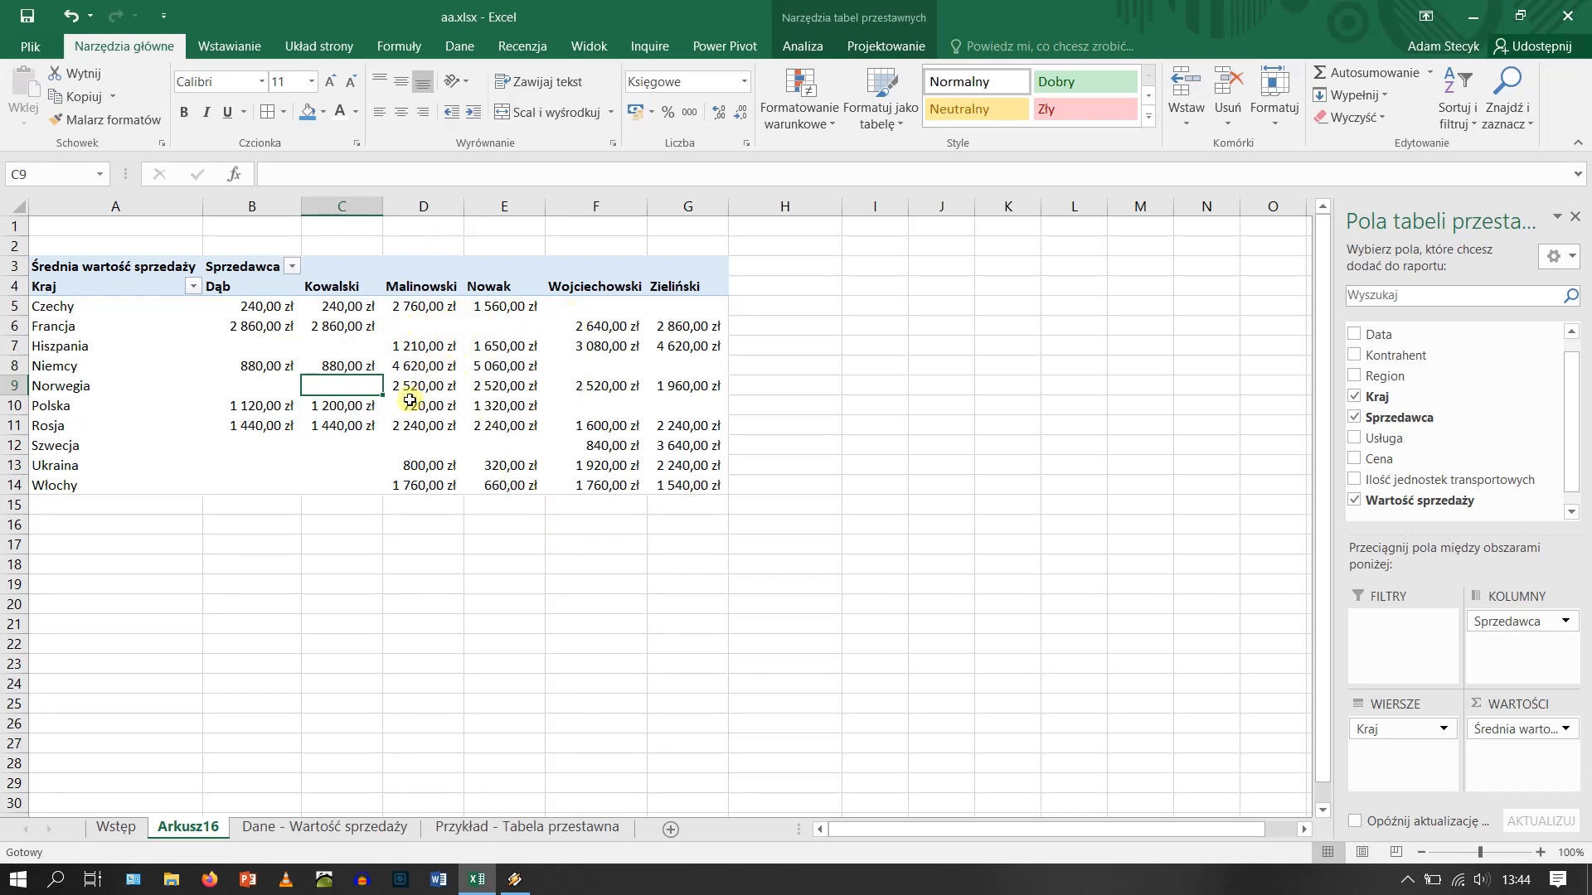
right_click(373, 387)
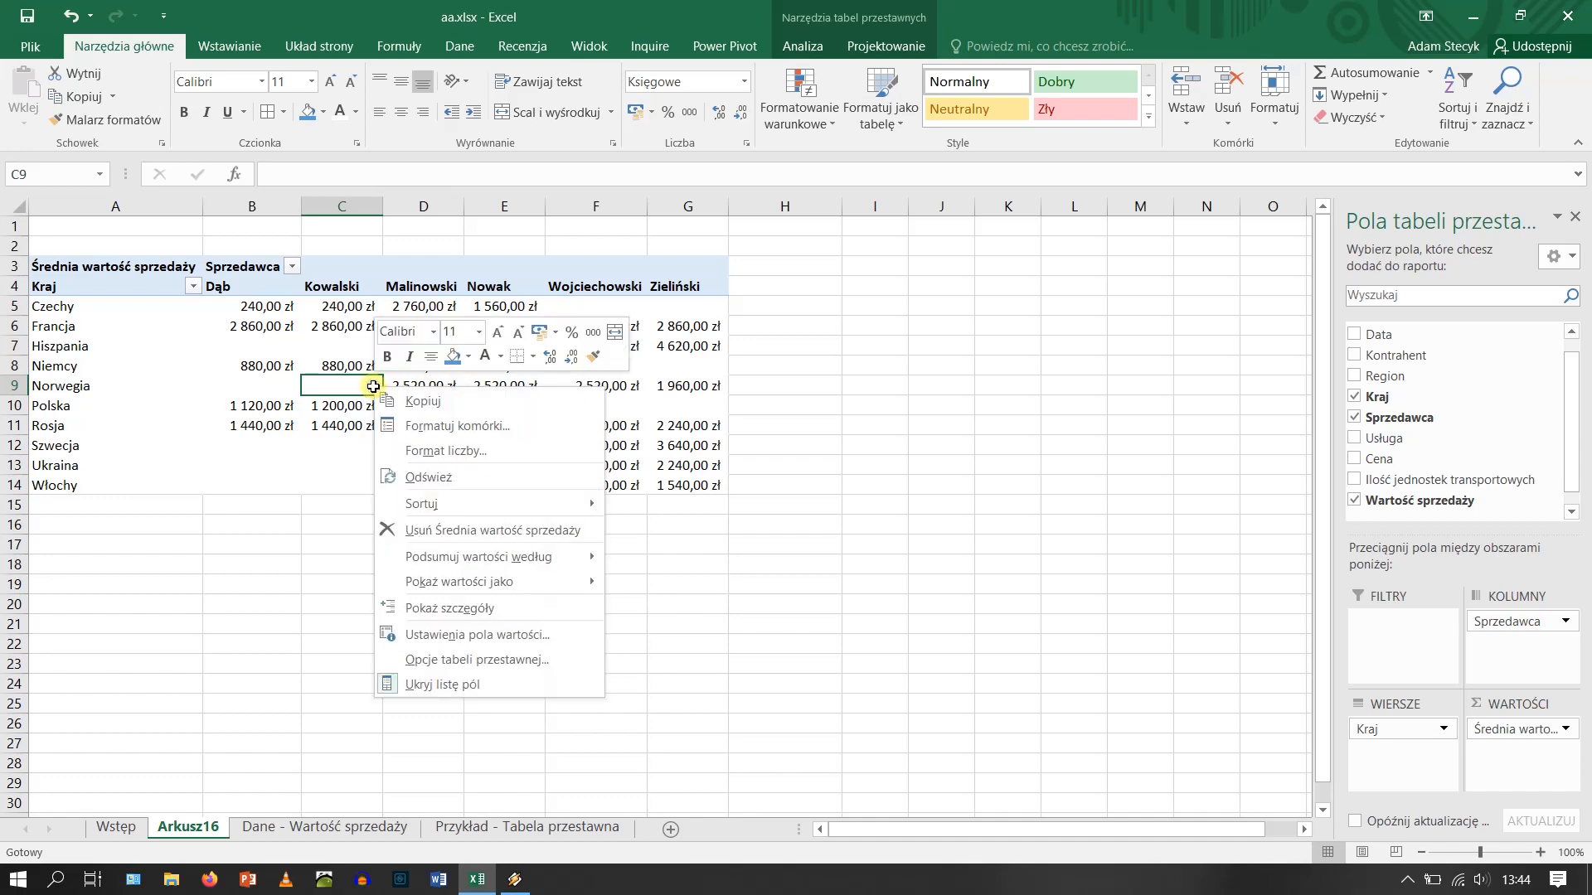
click(469, 659)
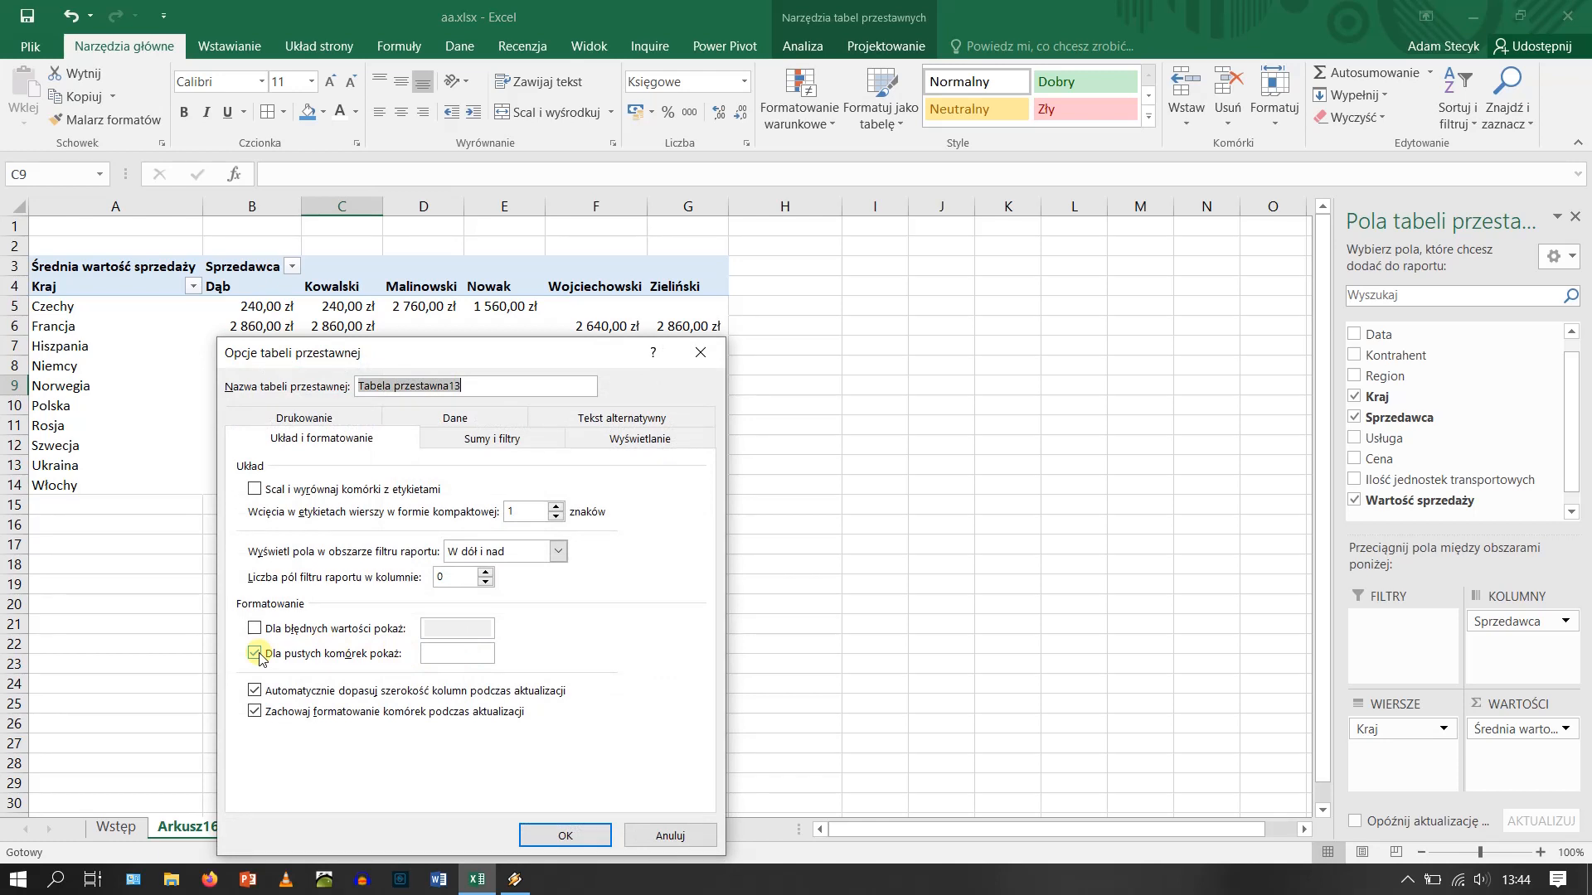
click(461, 655)
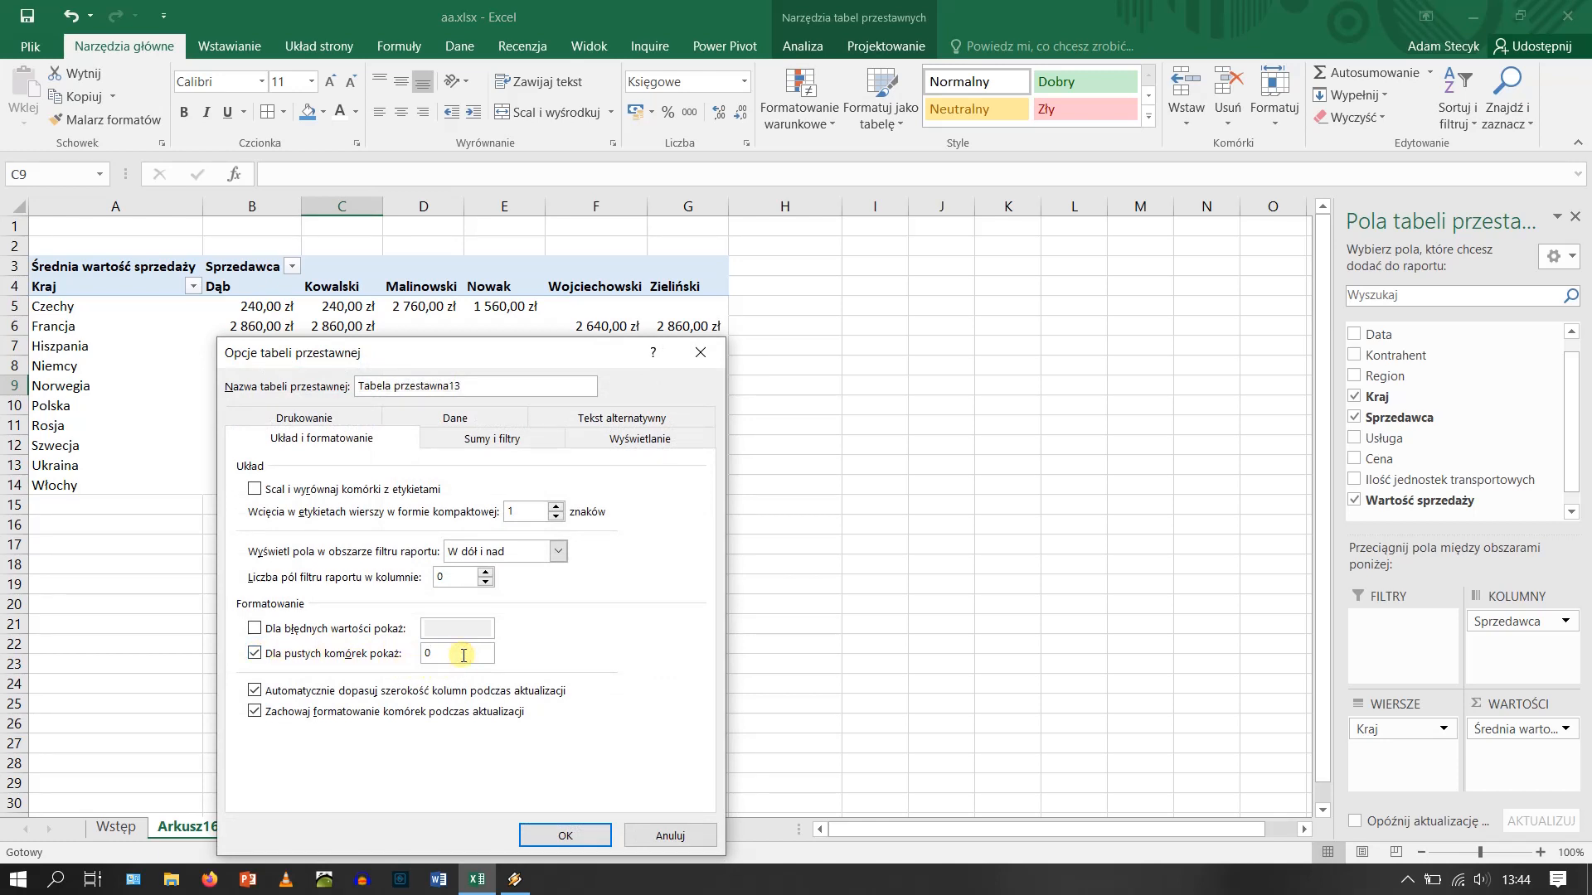
click(560, 835)
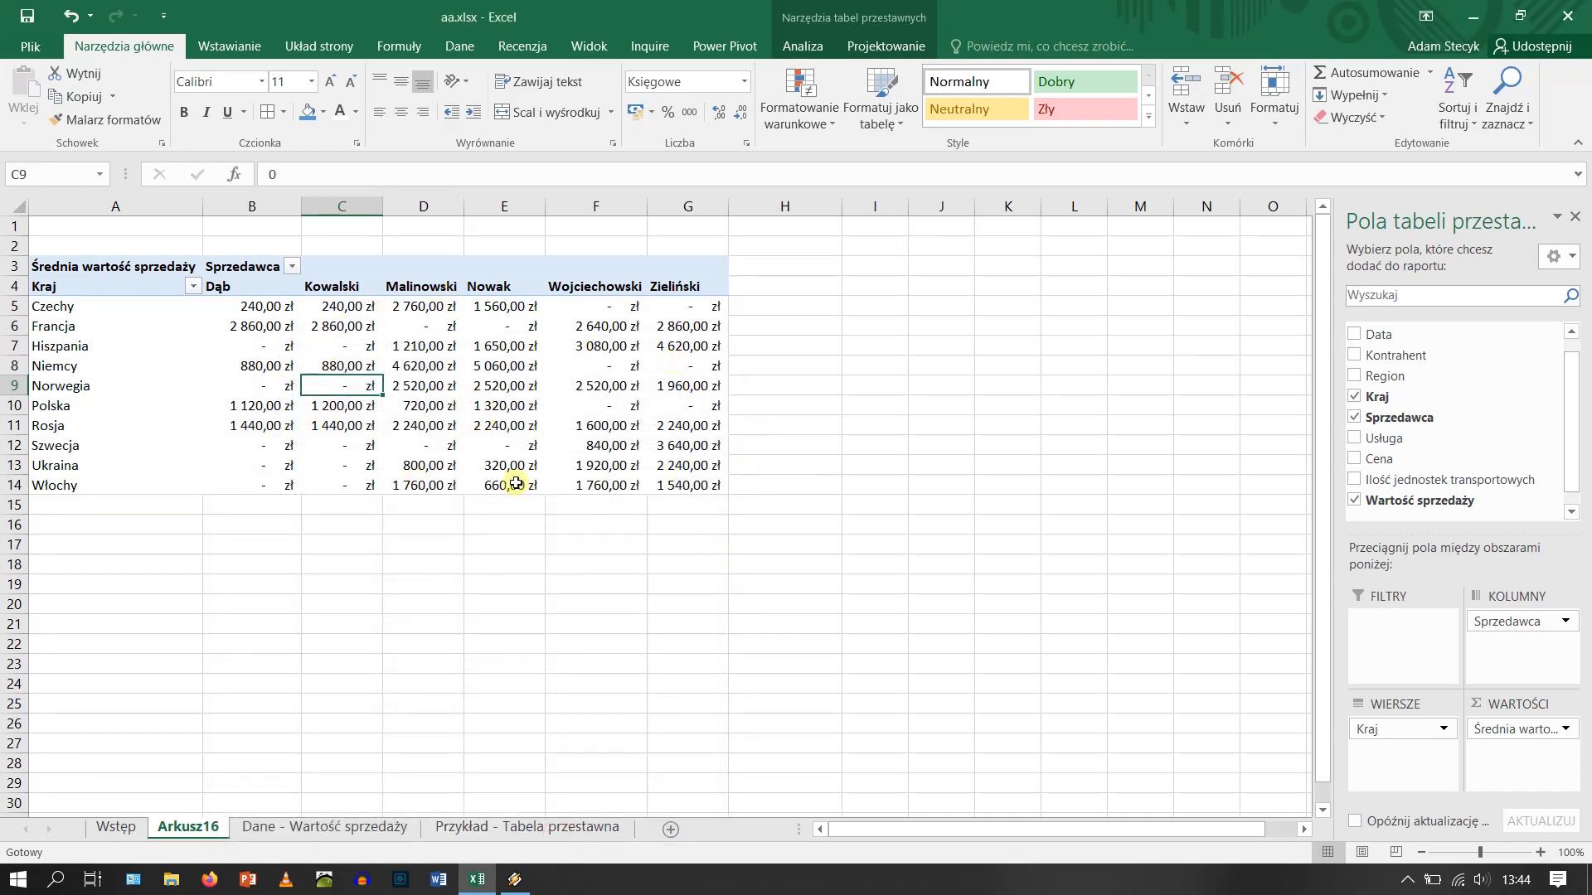
Format the pivot table's header rows A3:G4 with a medium blue fill and white text.
mouse_move(611, 363)
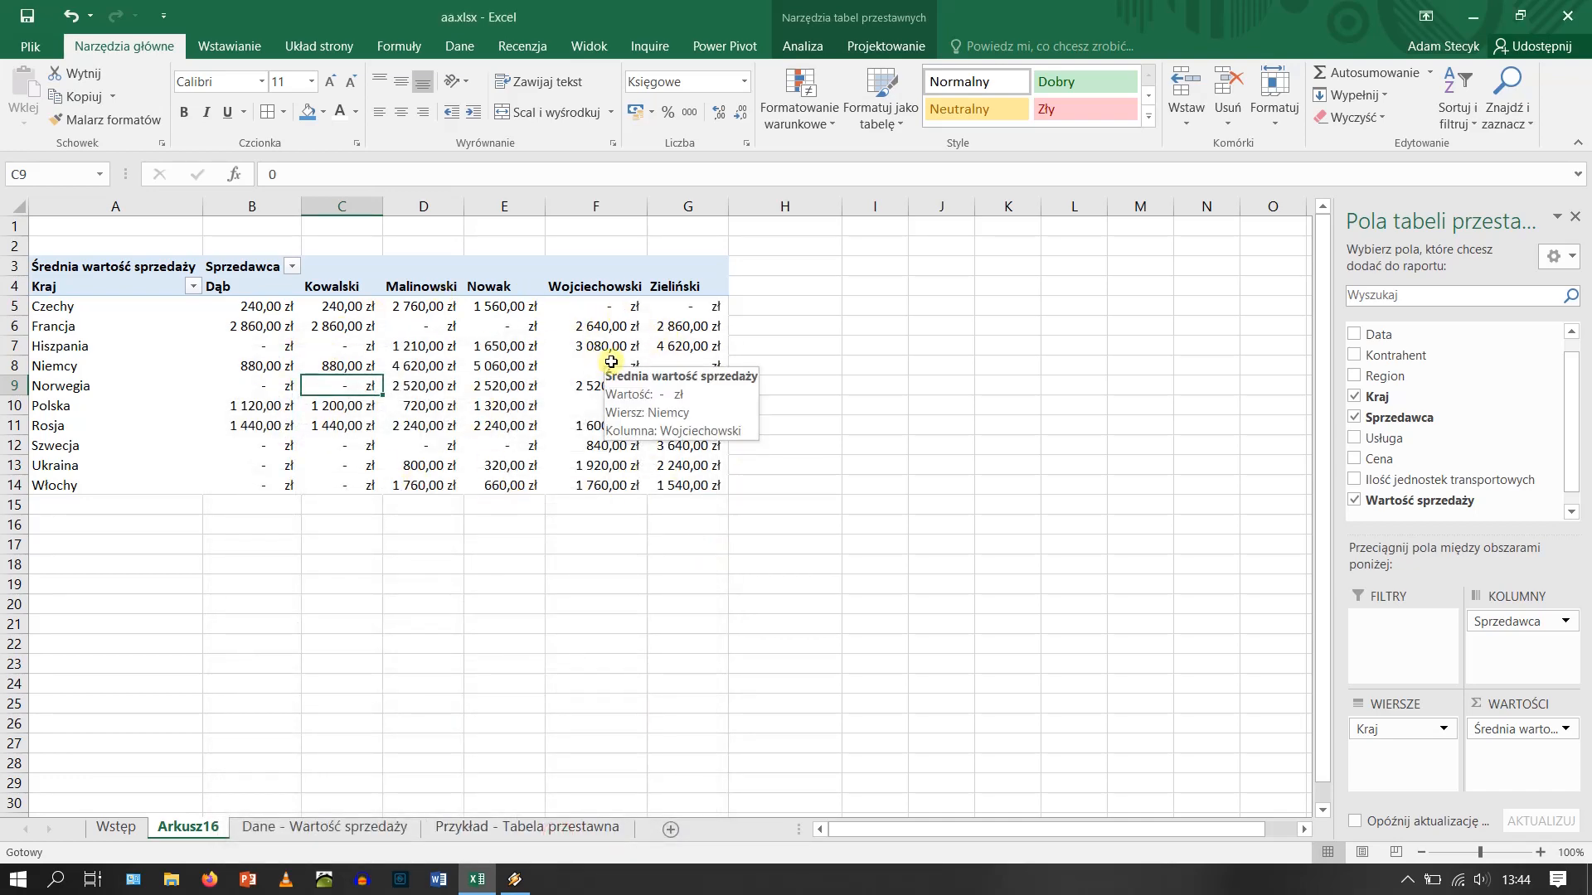
mouse_move(630, 319)
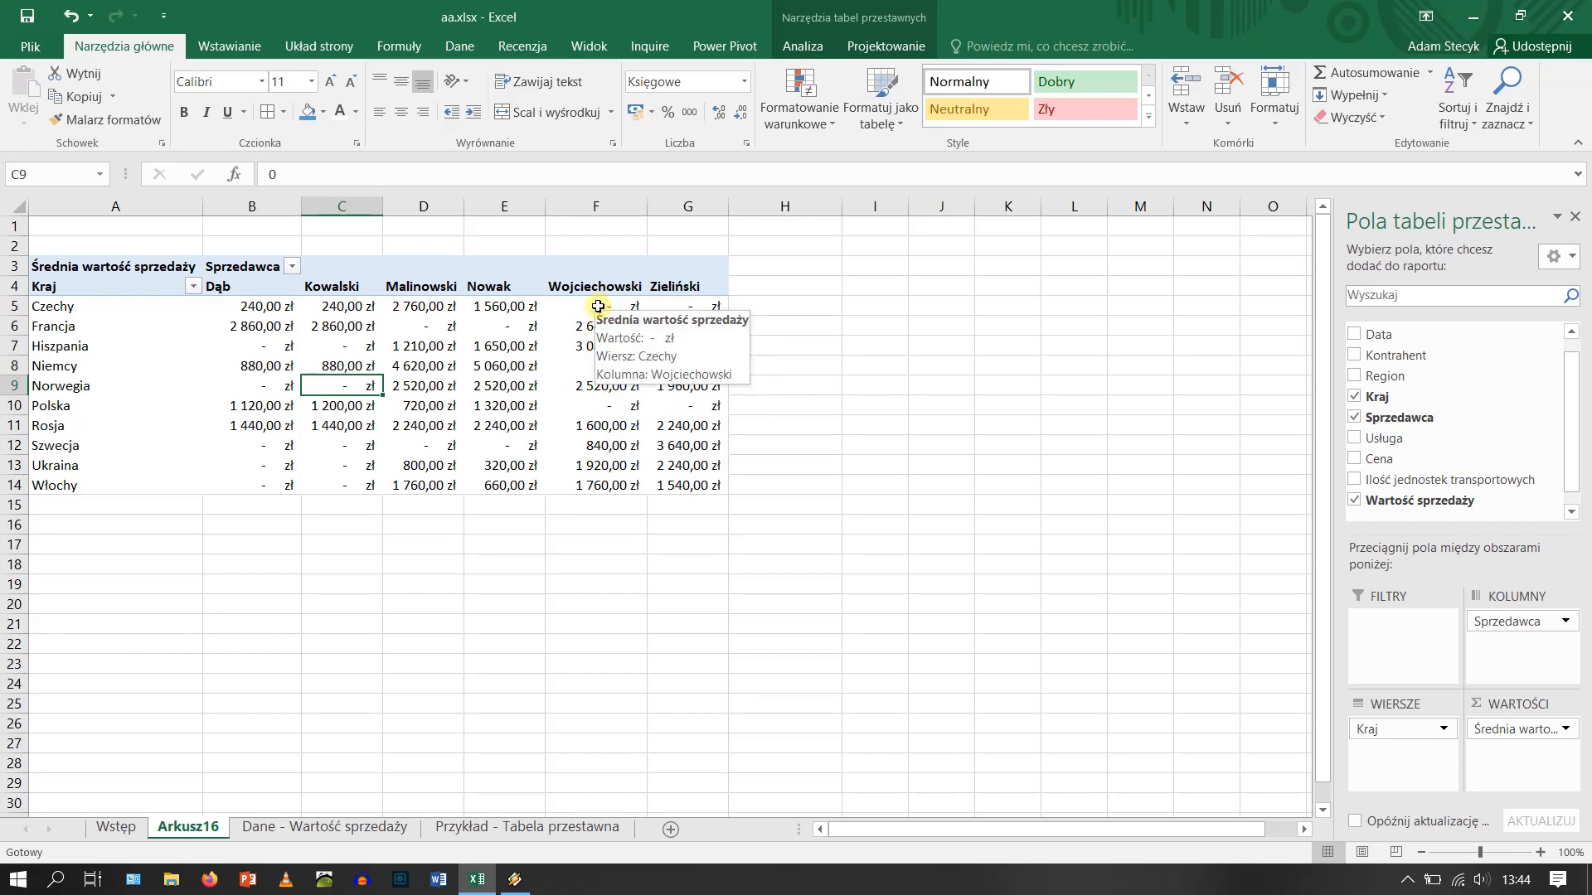
mouse_move(613, 482)
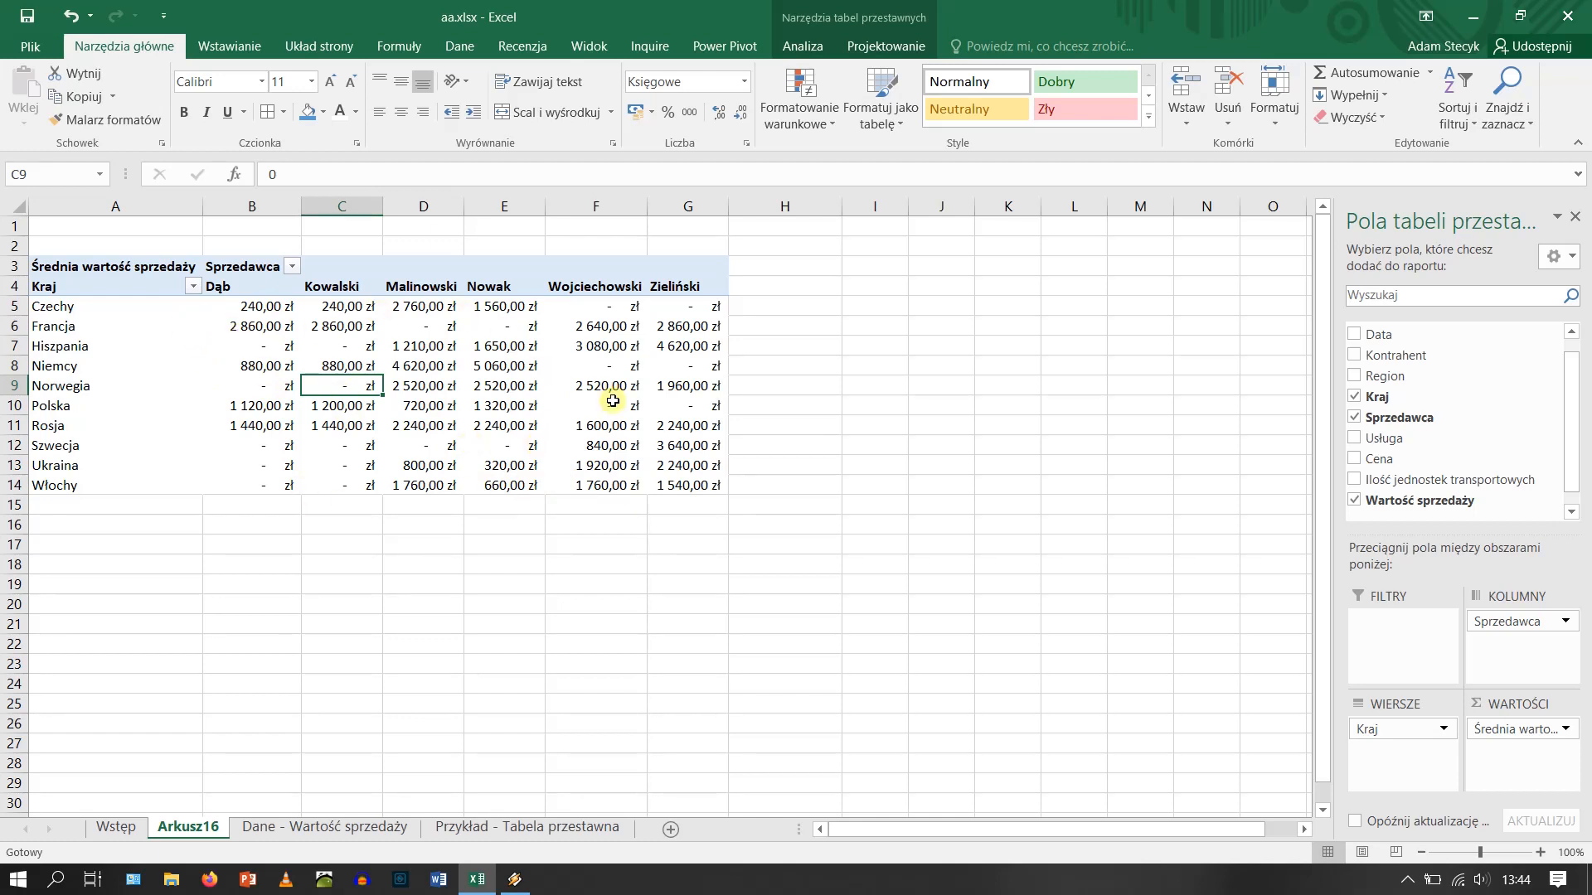
mouse_move(612, 401)
mouse_move(509, 387)
drag(123, 265, 678, 287)
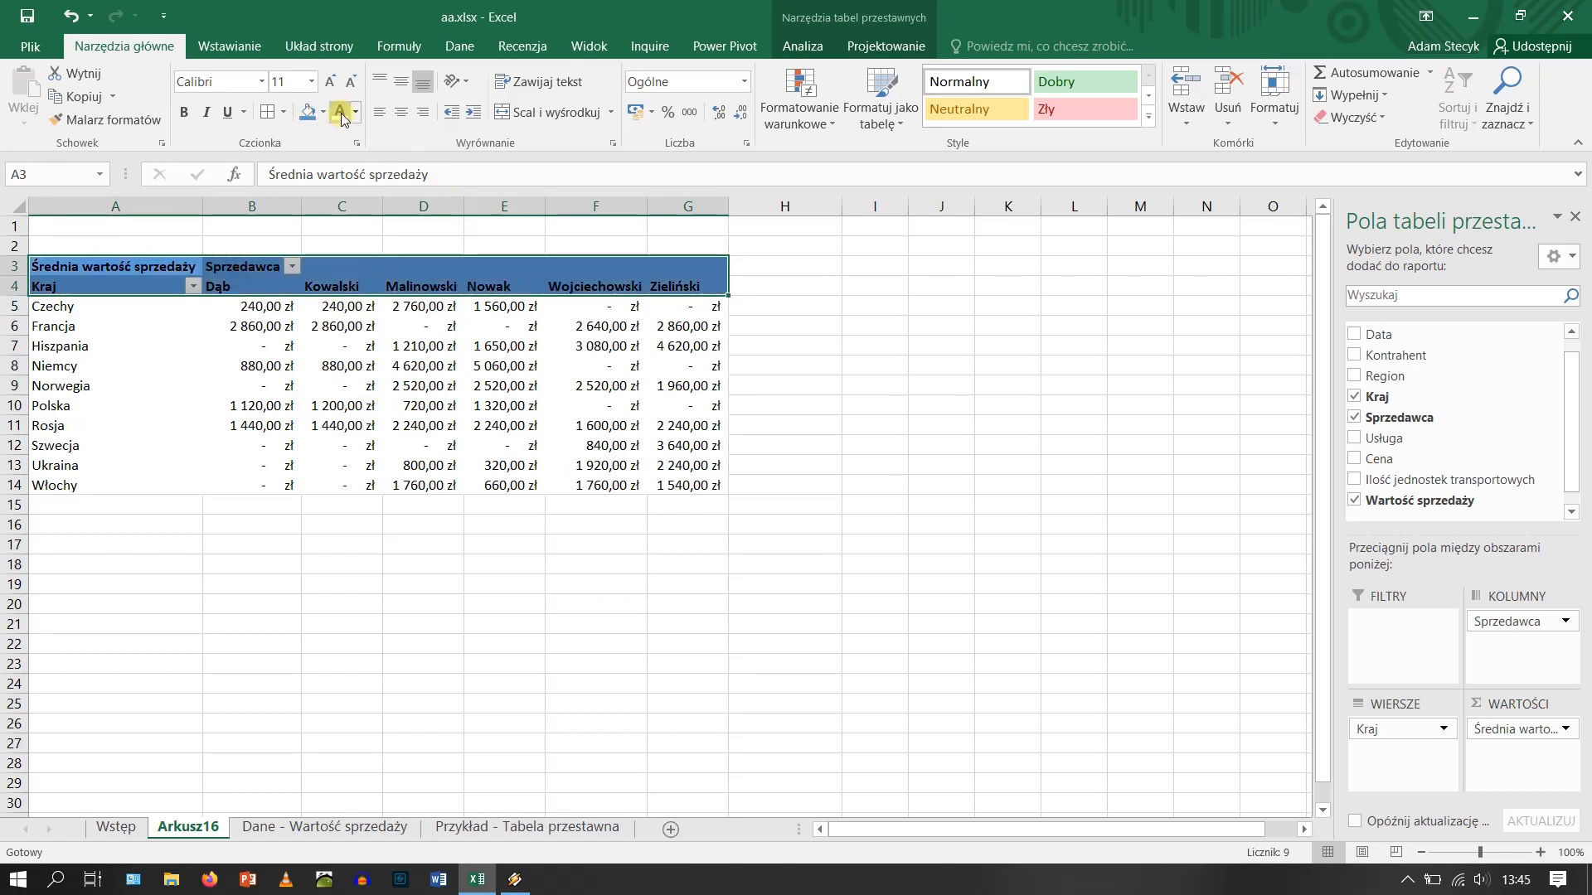
click(340, 115)
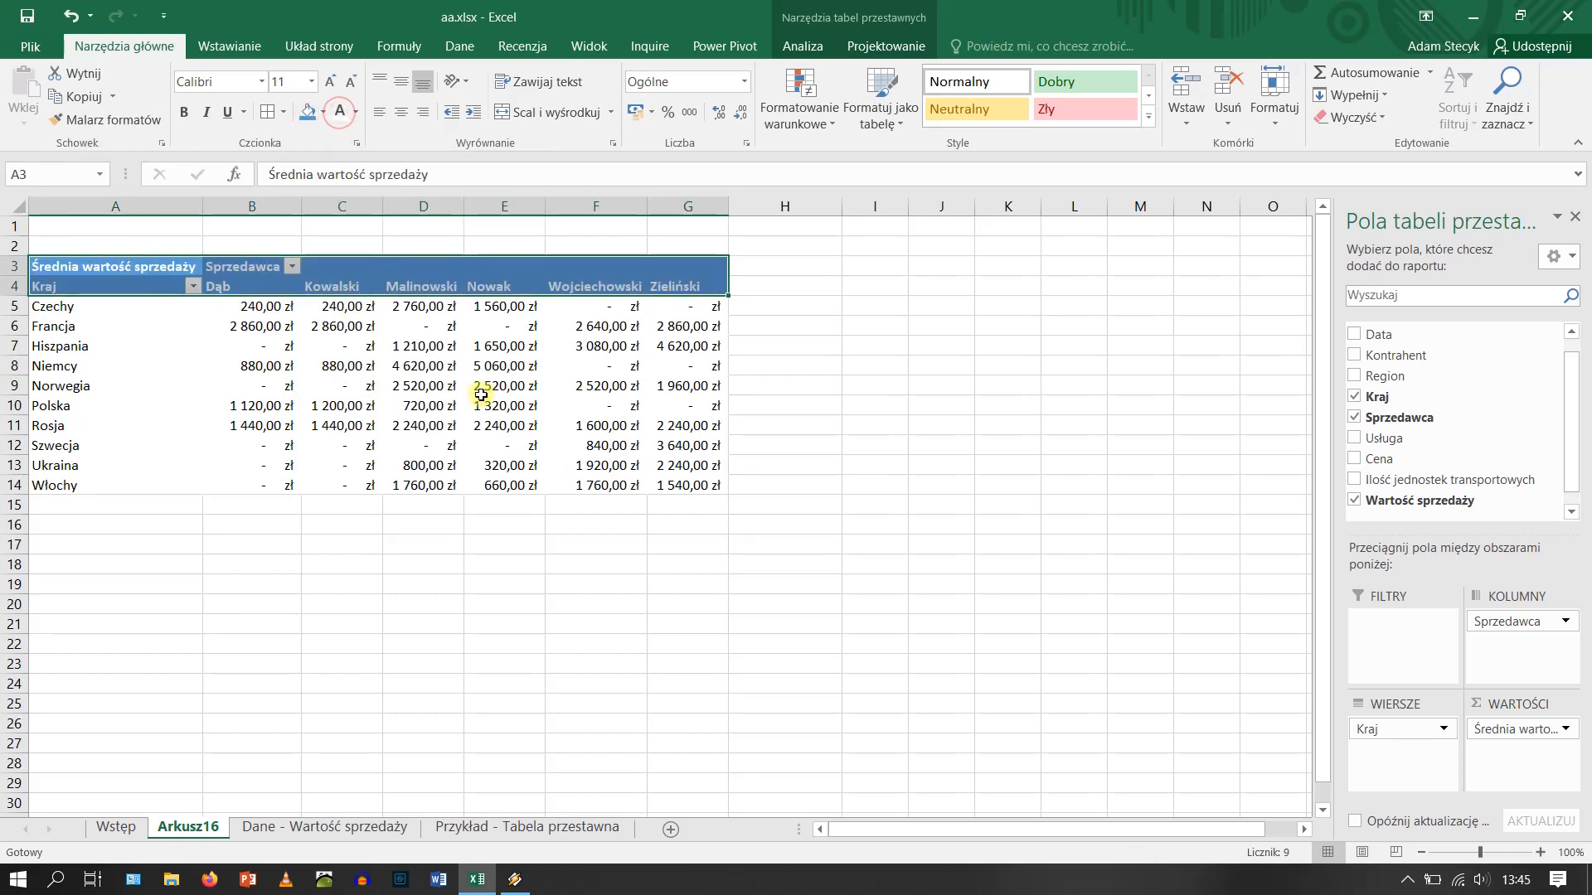
Center the salesperson names in B4:G4.
drag(259, 286, 672, 284)
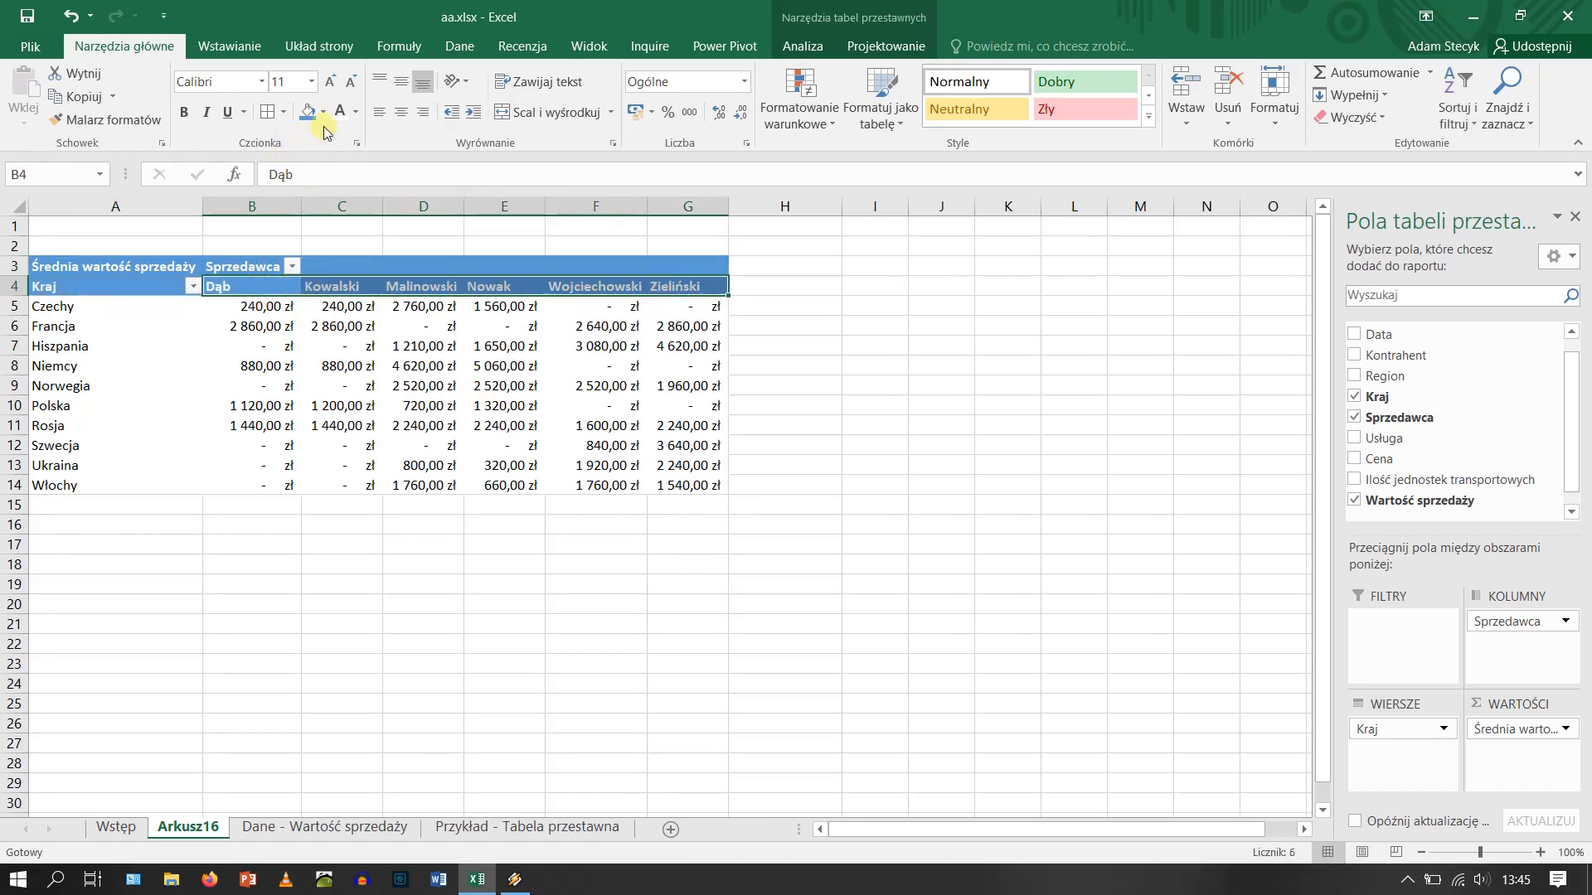
click(401, 112)
click(526, 613)
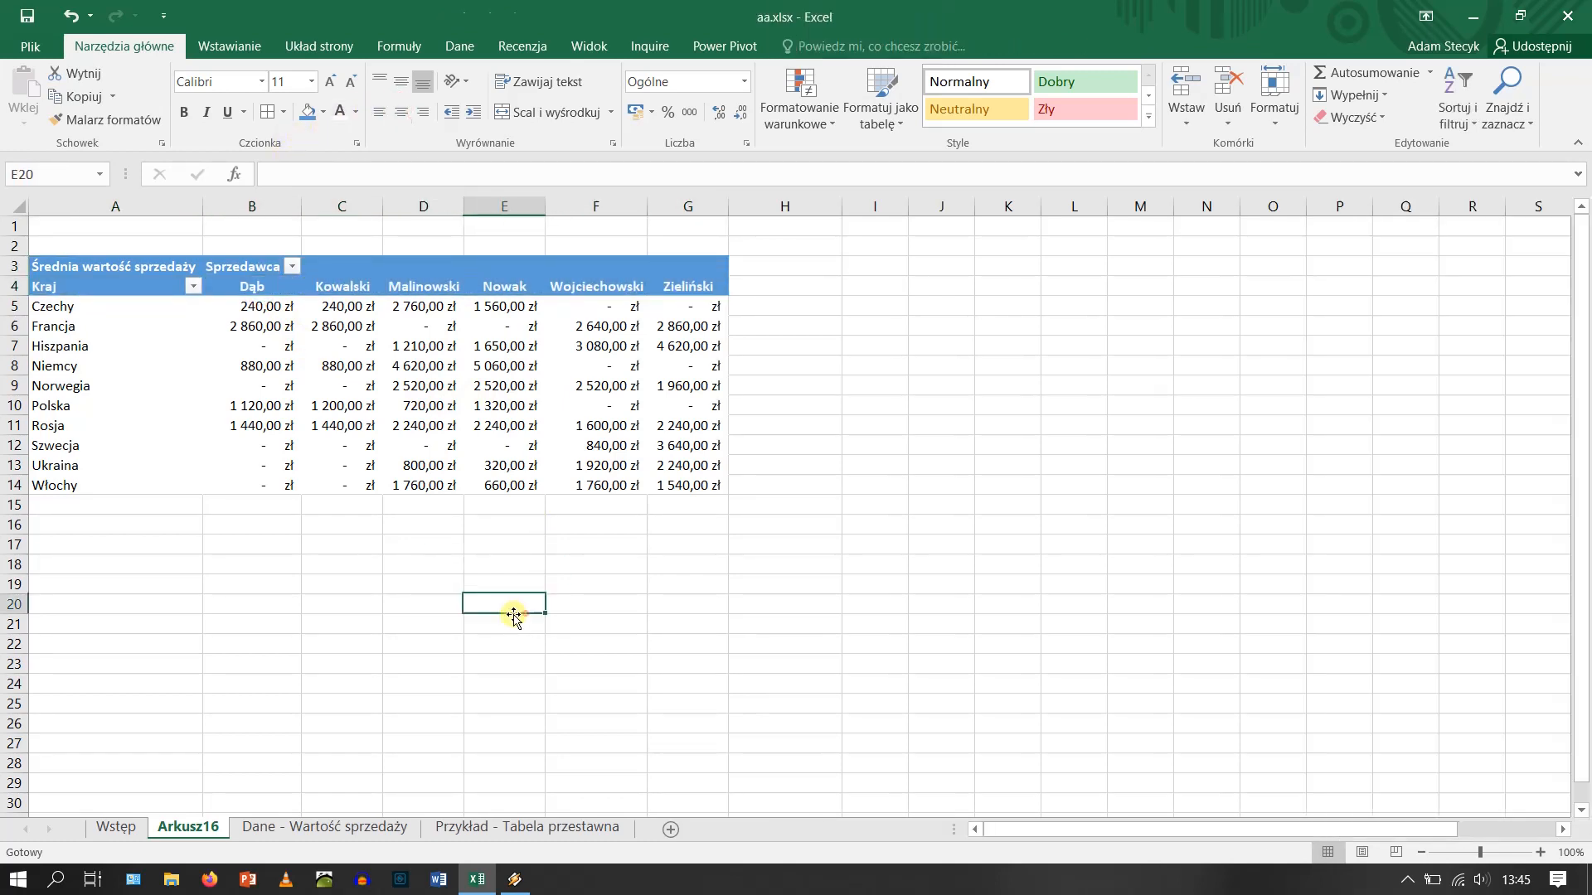
Apply all borders to the pivot table body A5:G14.
drag(110, 307, 677, 487)
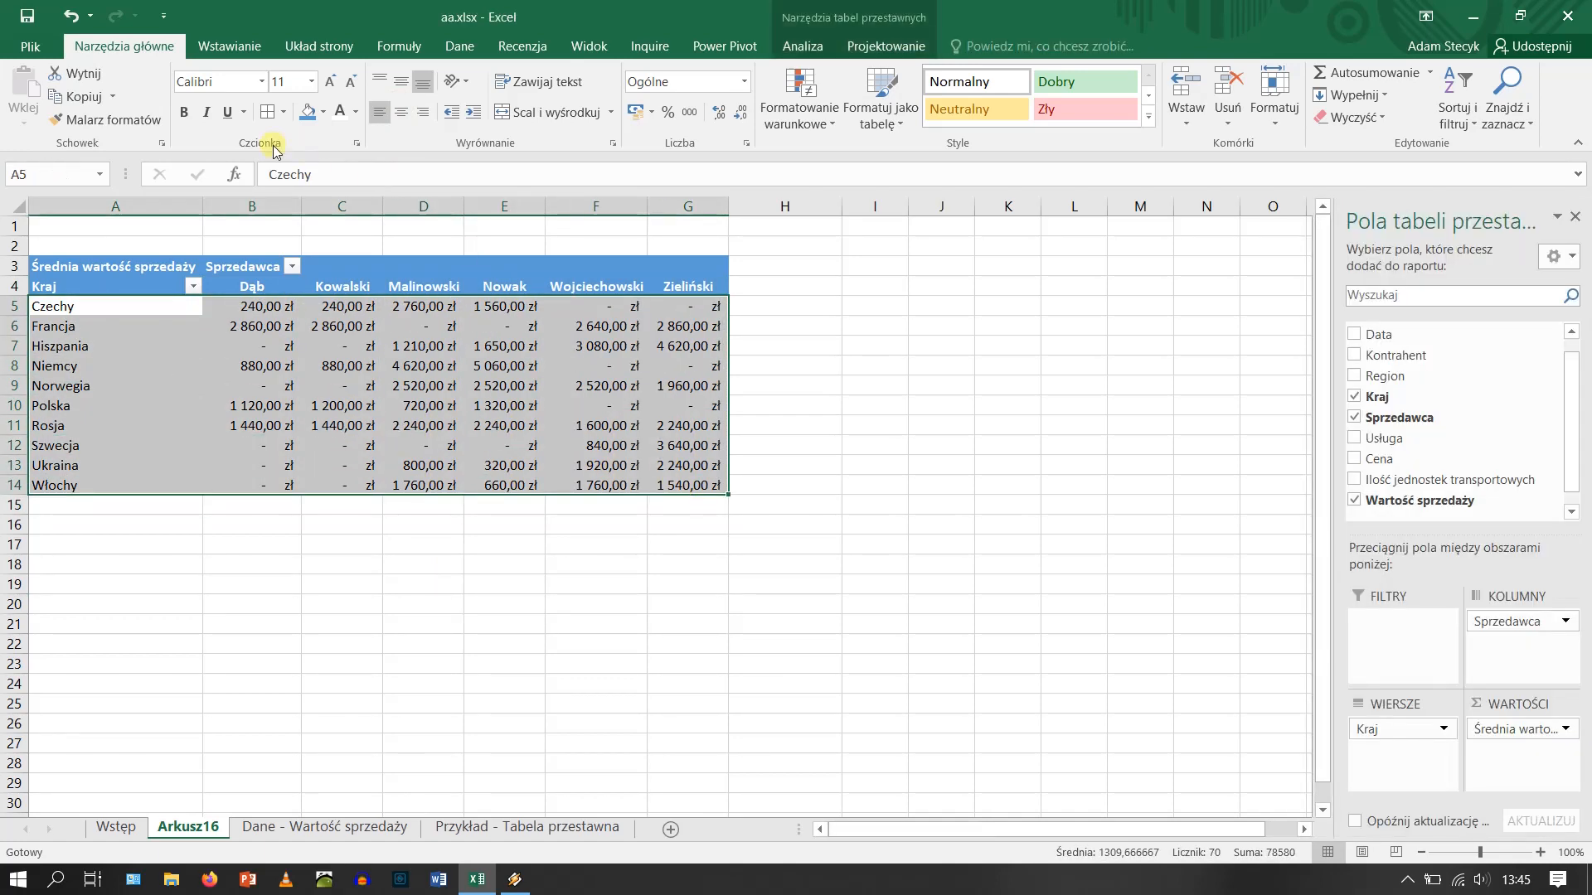
click(283, 113)
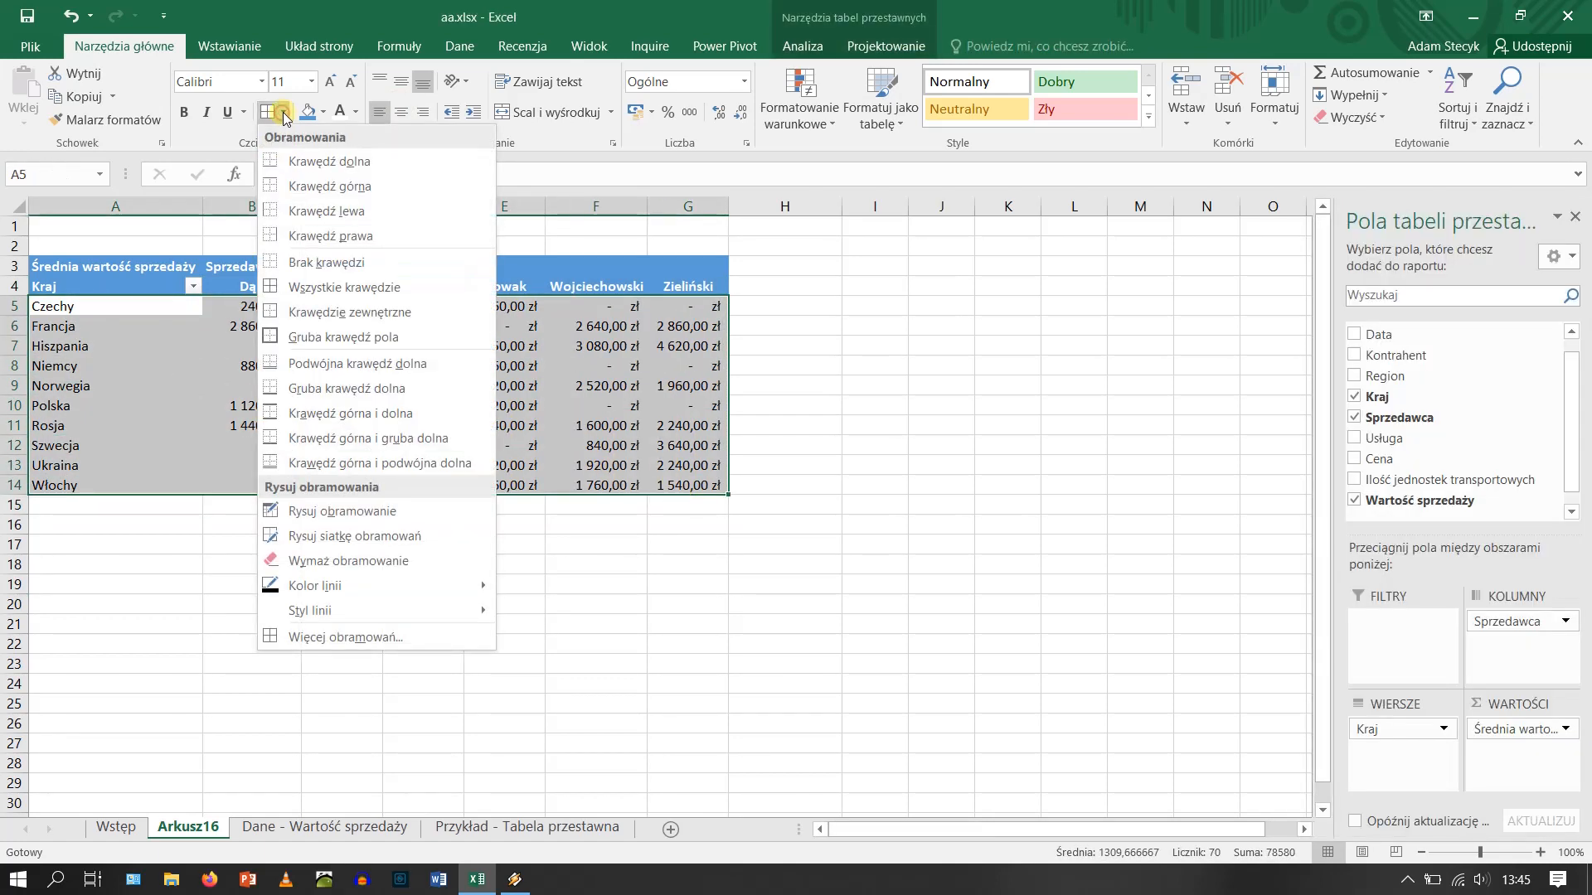
click(325, 289)
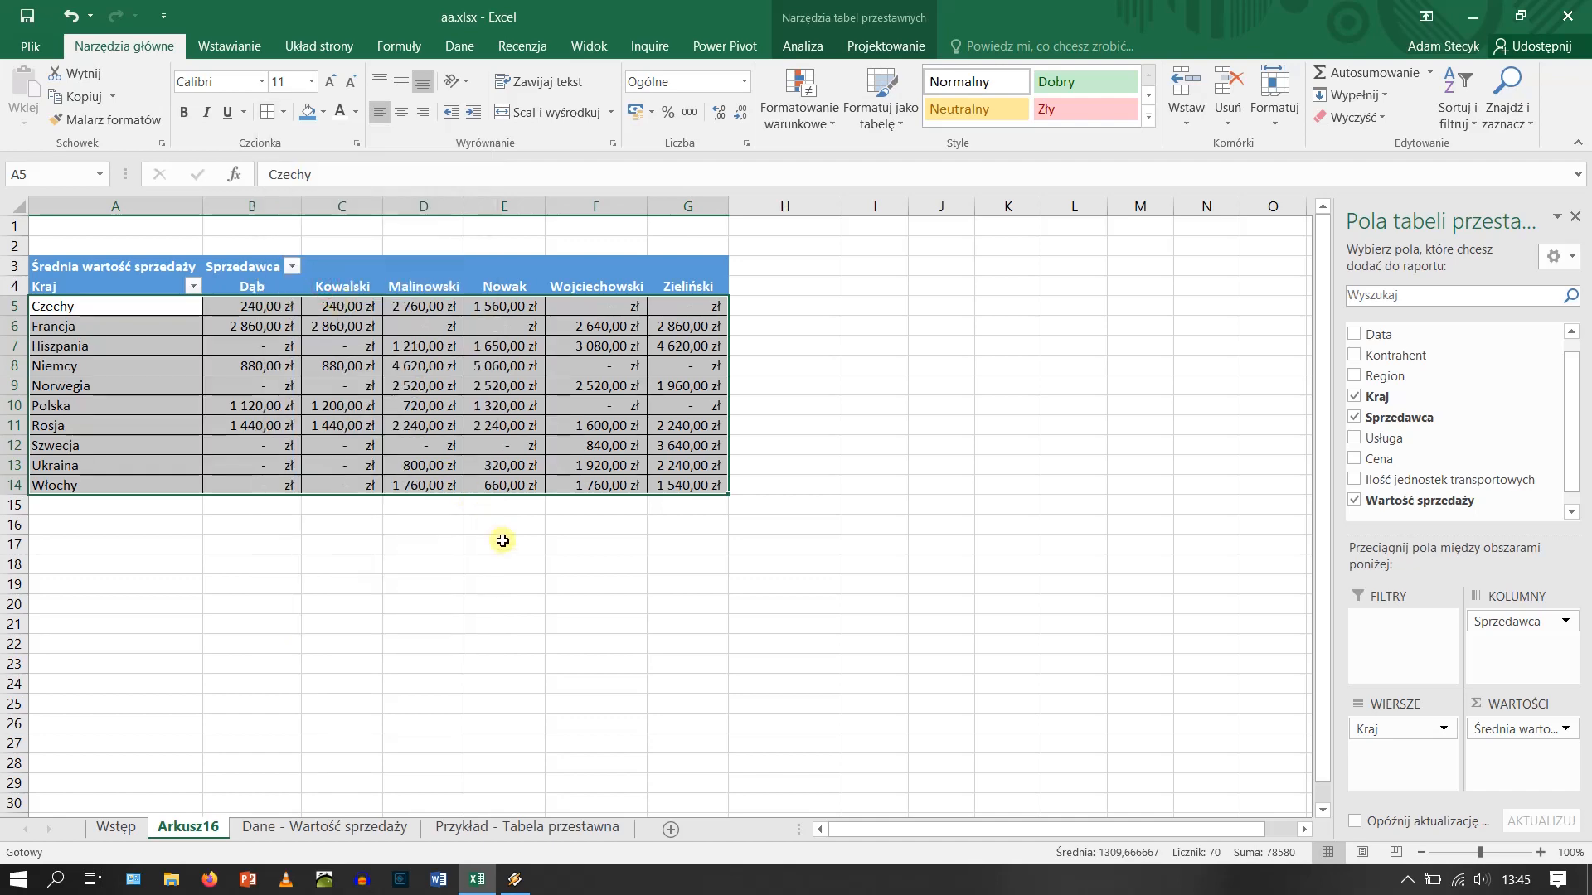
click(503, 541)
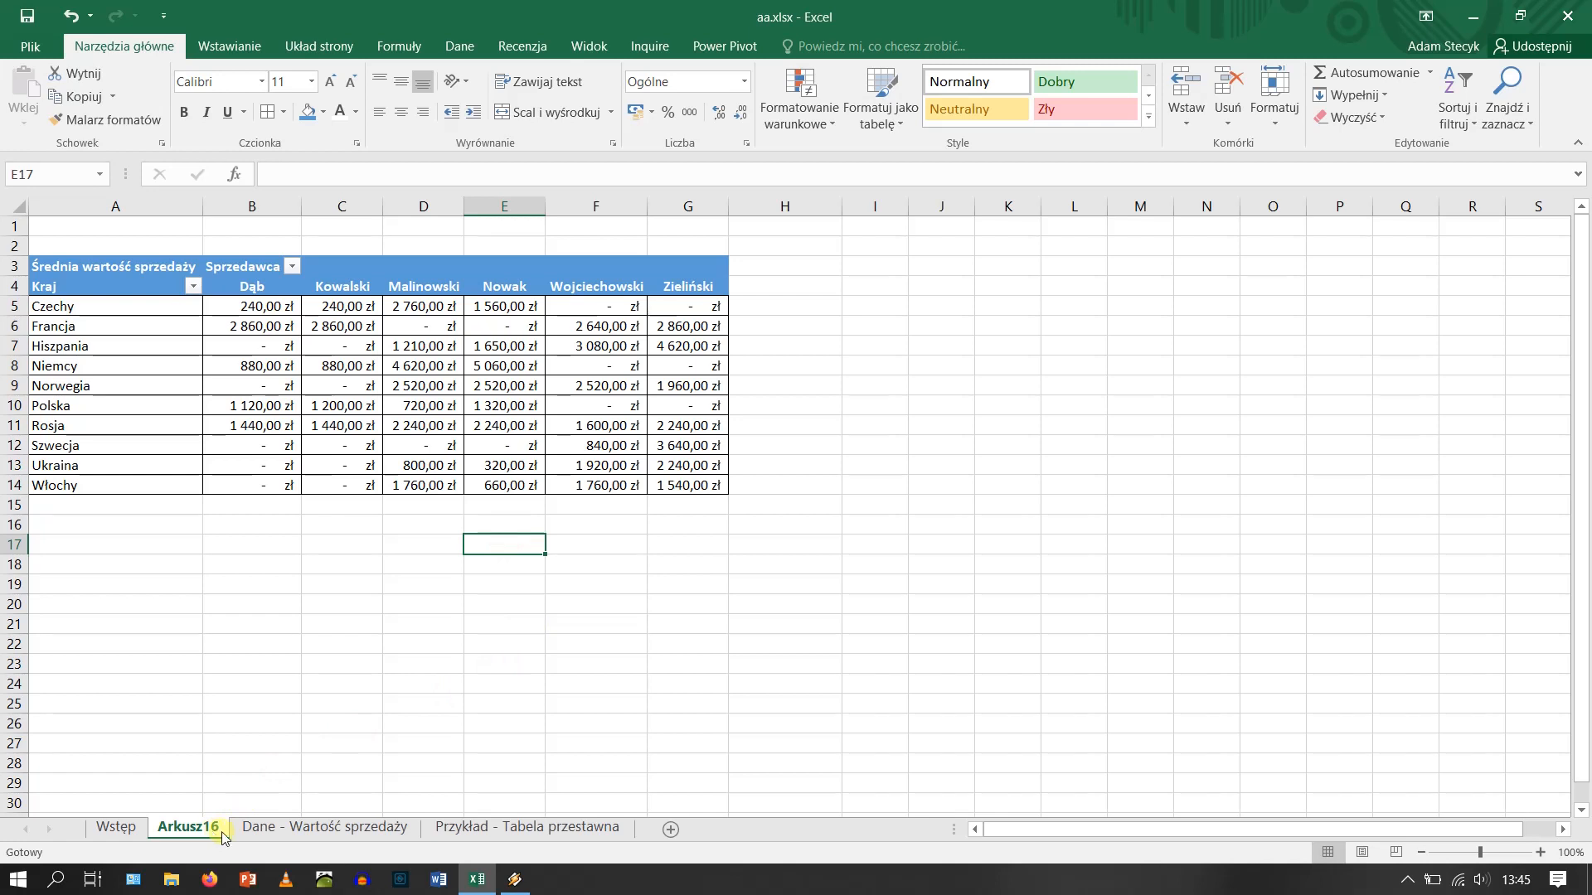
Compare with the sheet "Przykład - Tabela przestawna" and widen columns B through G on Arkusz16 equally to match it.
click(509, 829)
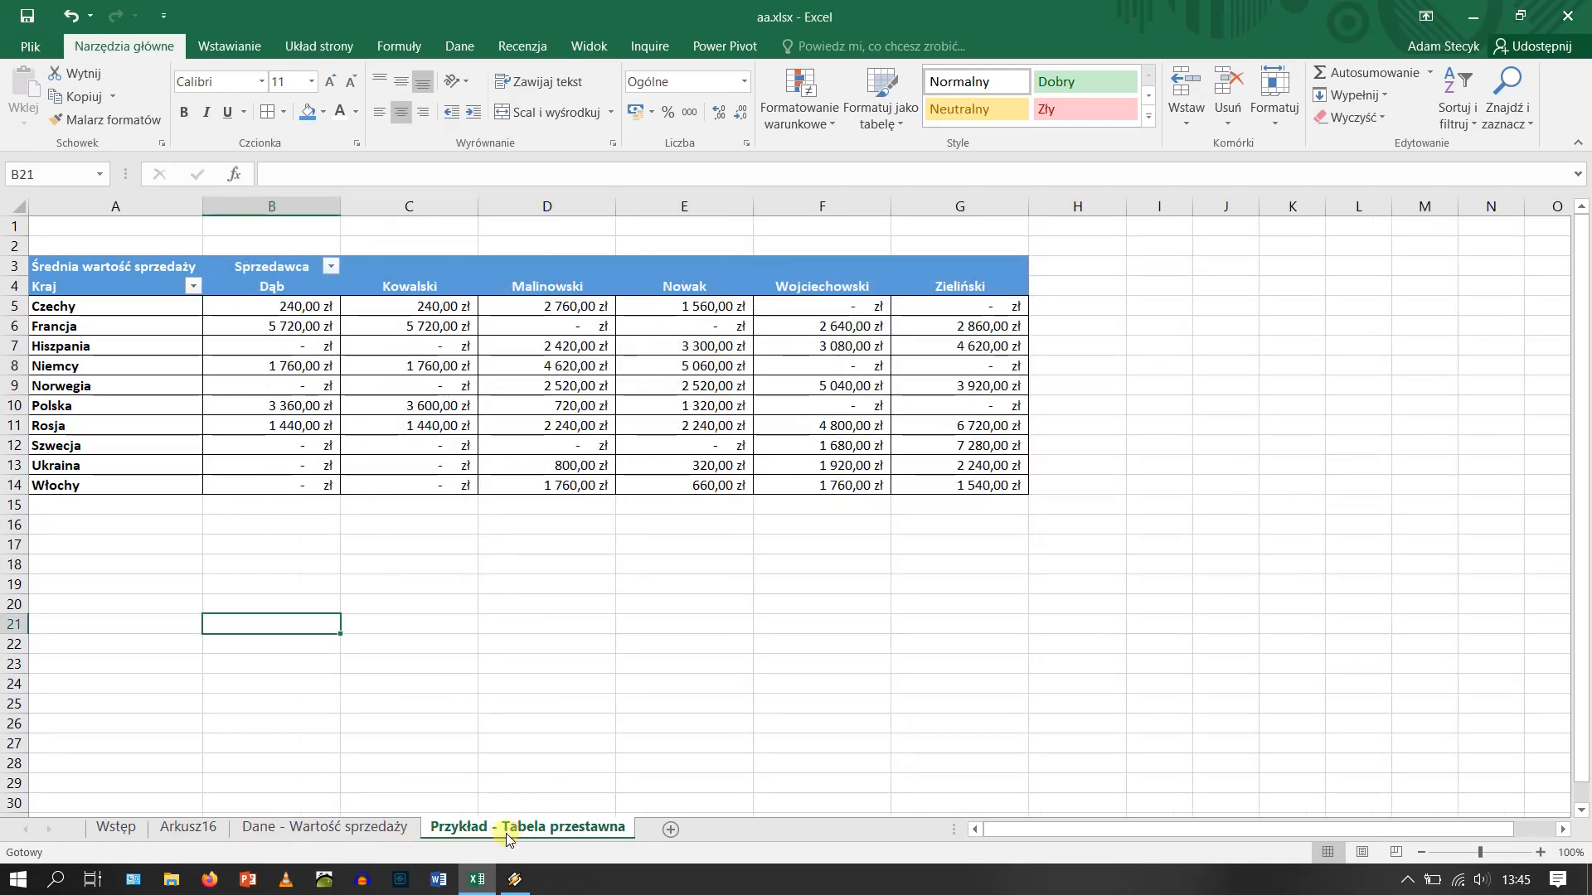
click(198, 828)
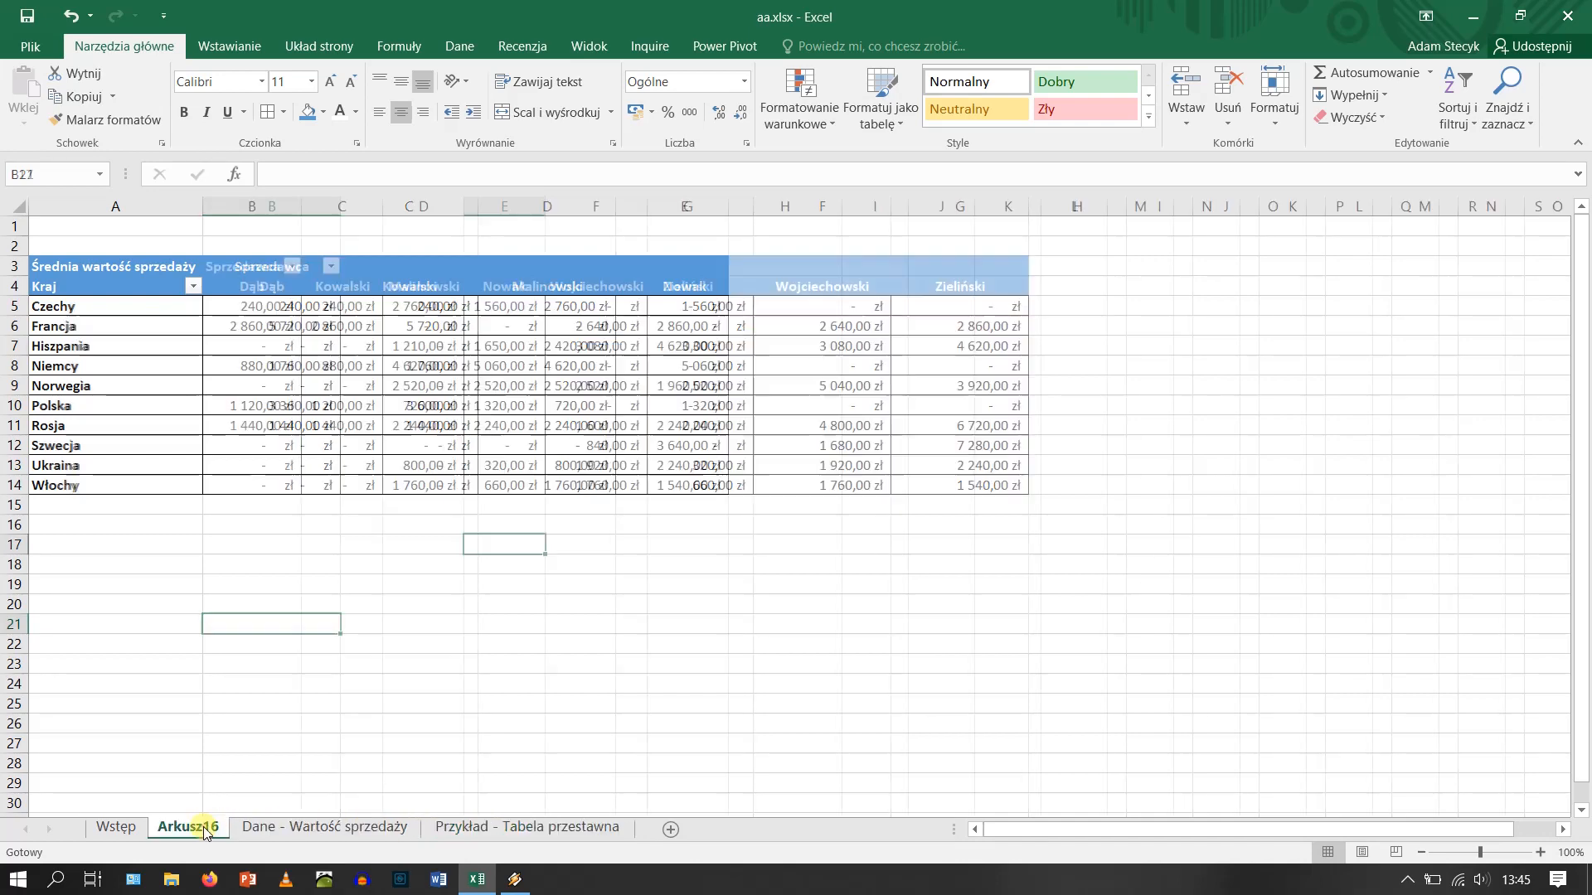
drag(264, 209, 687, 208)
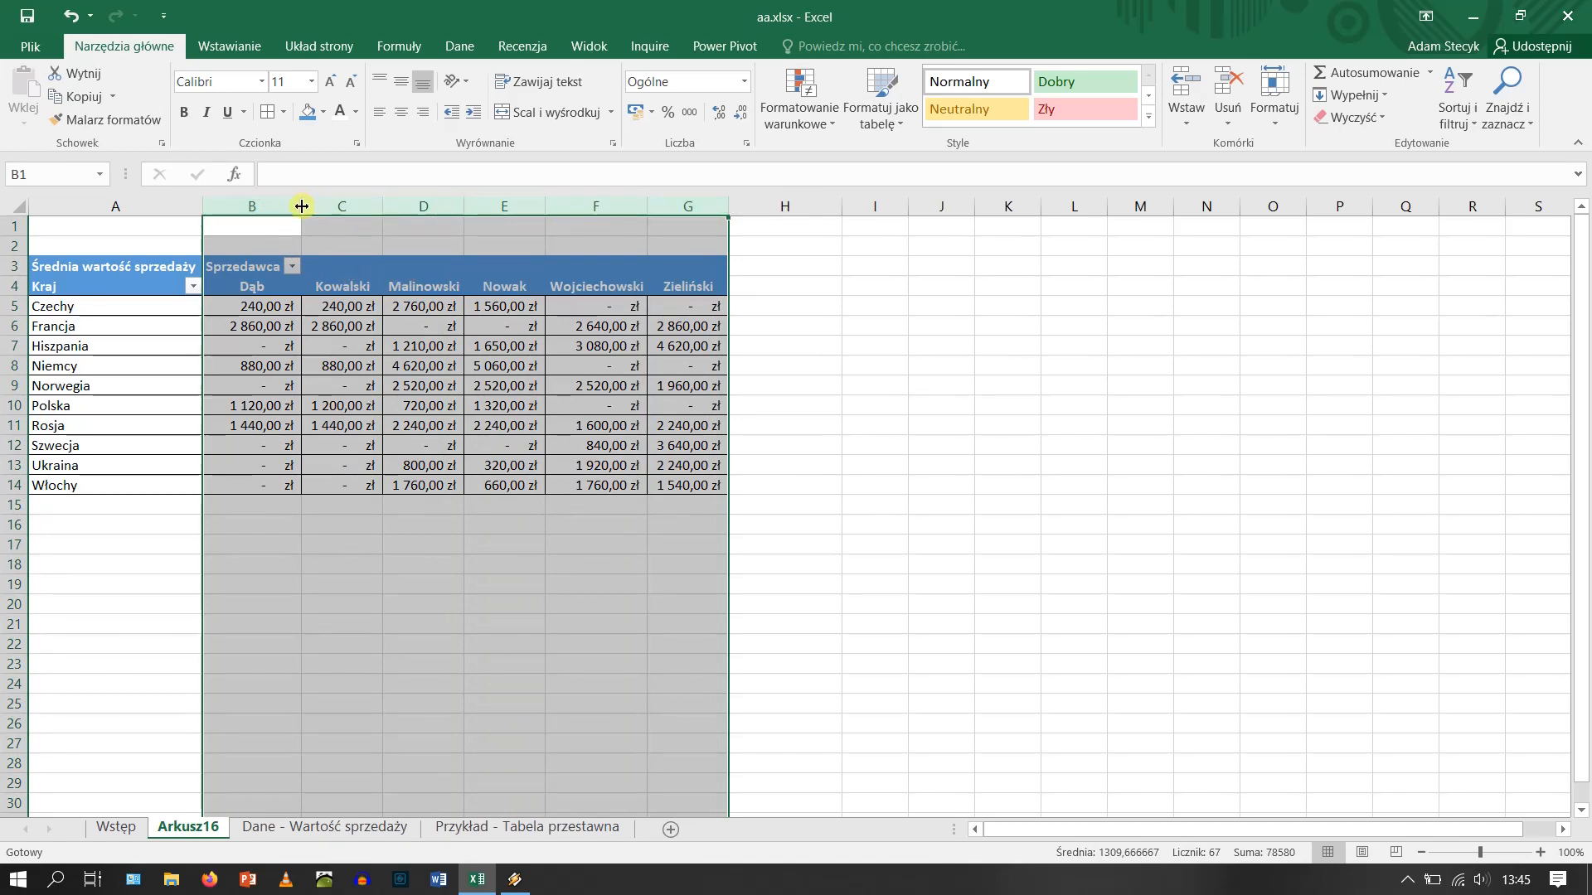
drag(302, 206, 341, 207)
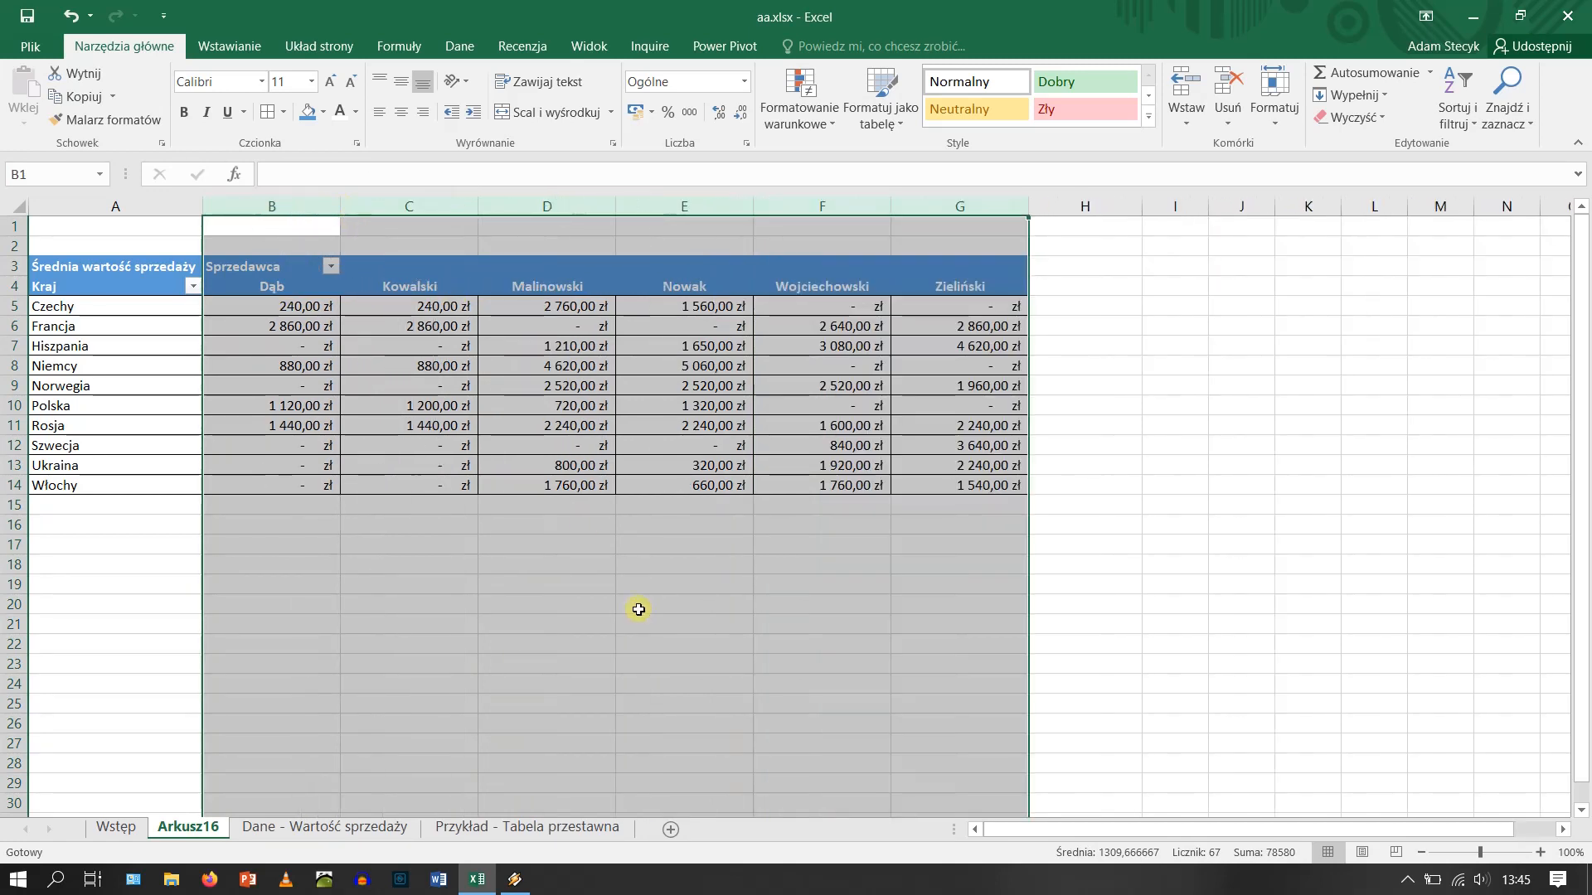
click(501, 597)
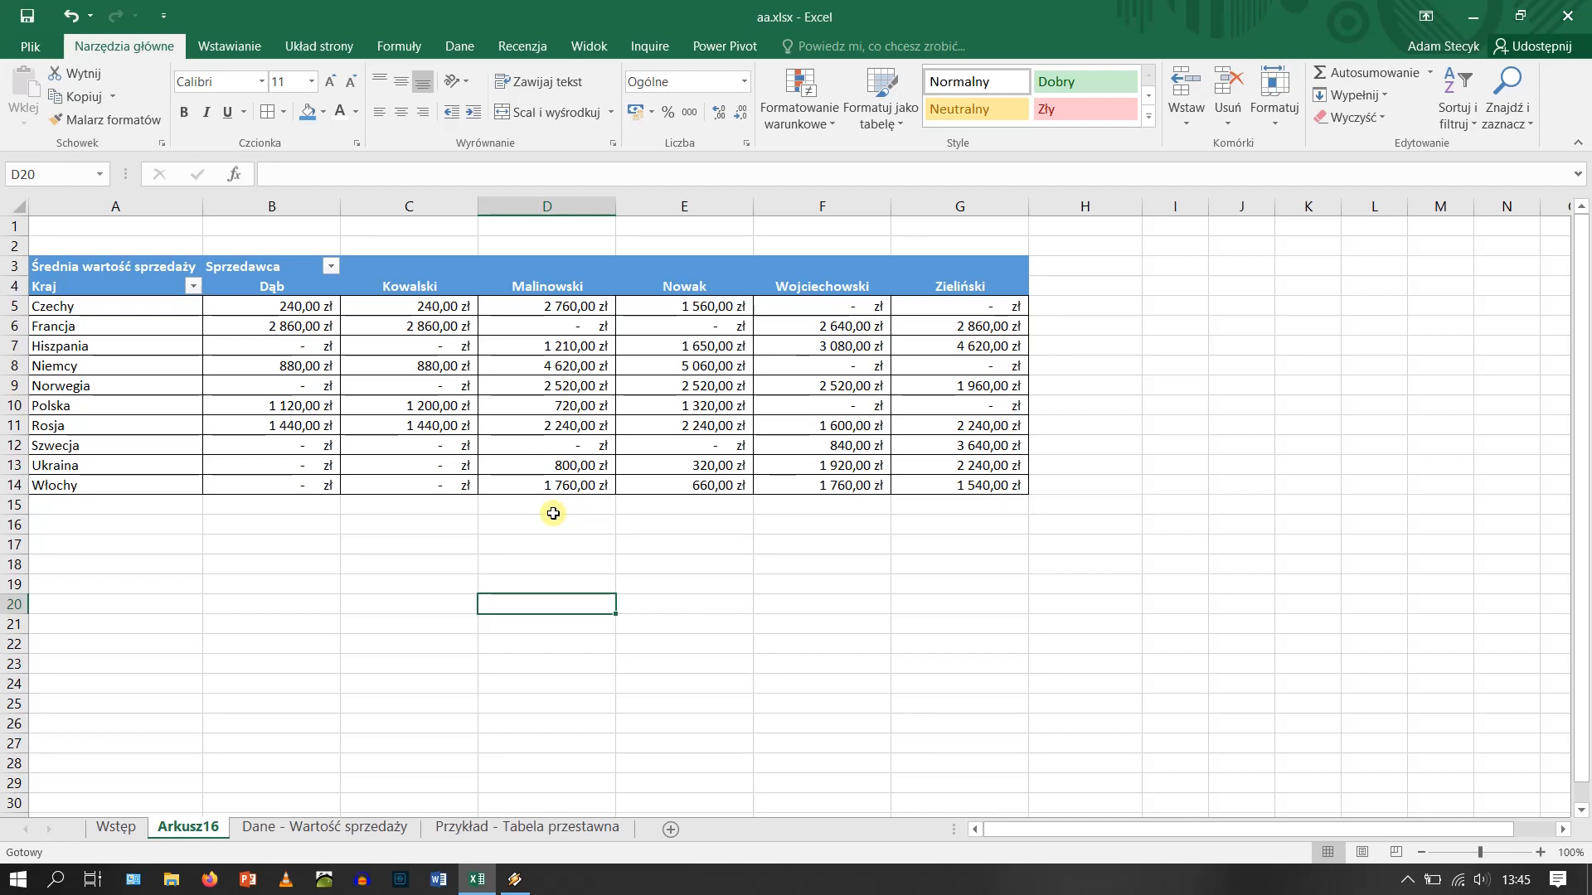
Turn off automatic column width fitting on update in the pivot table options.
mouse_move(537, 478)
right_click(545, 396)
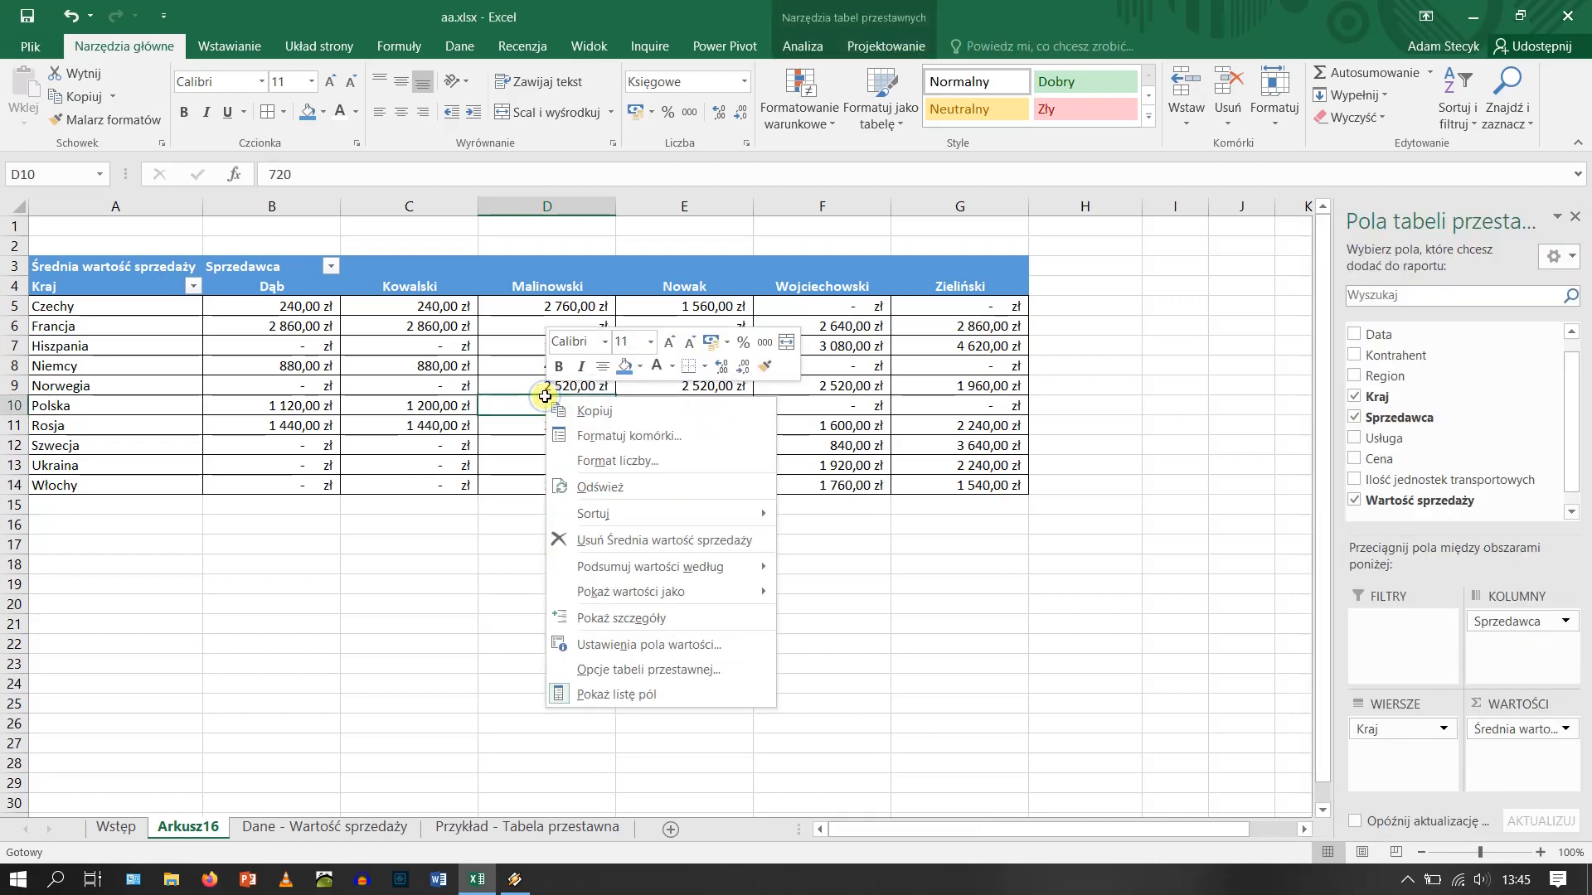
click(603, 667)
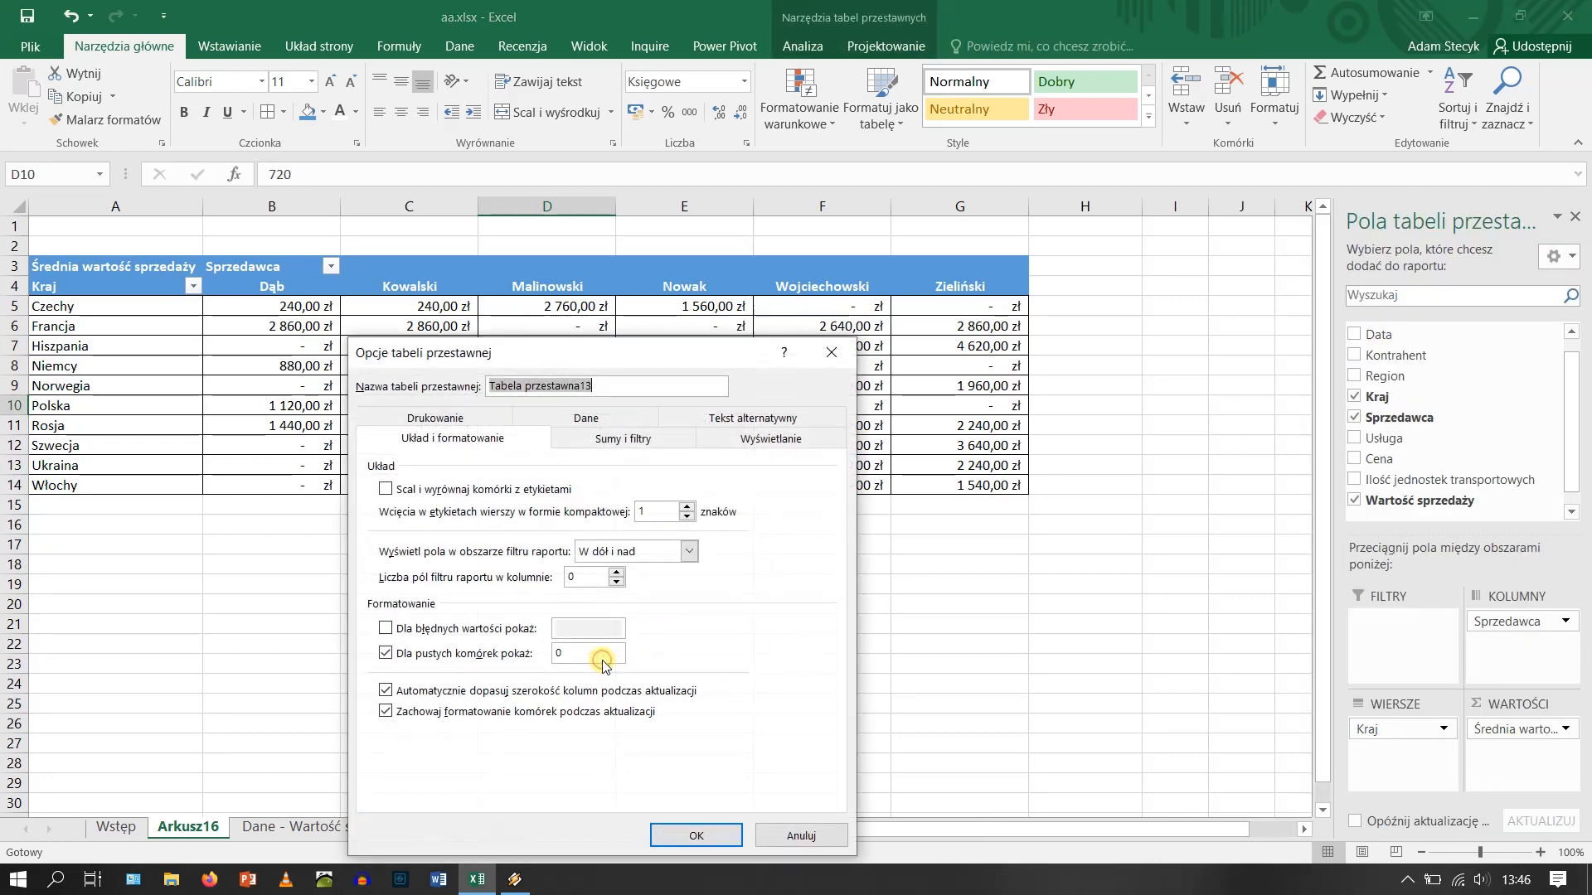
click(410, 695)
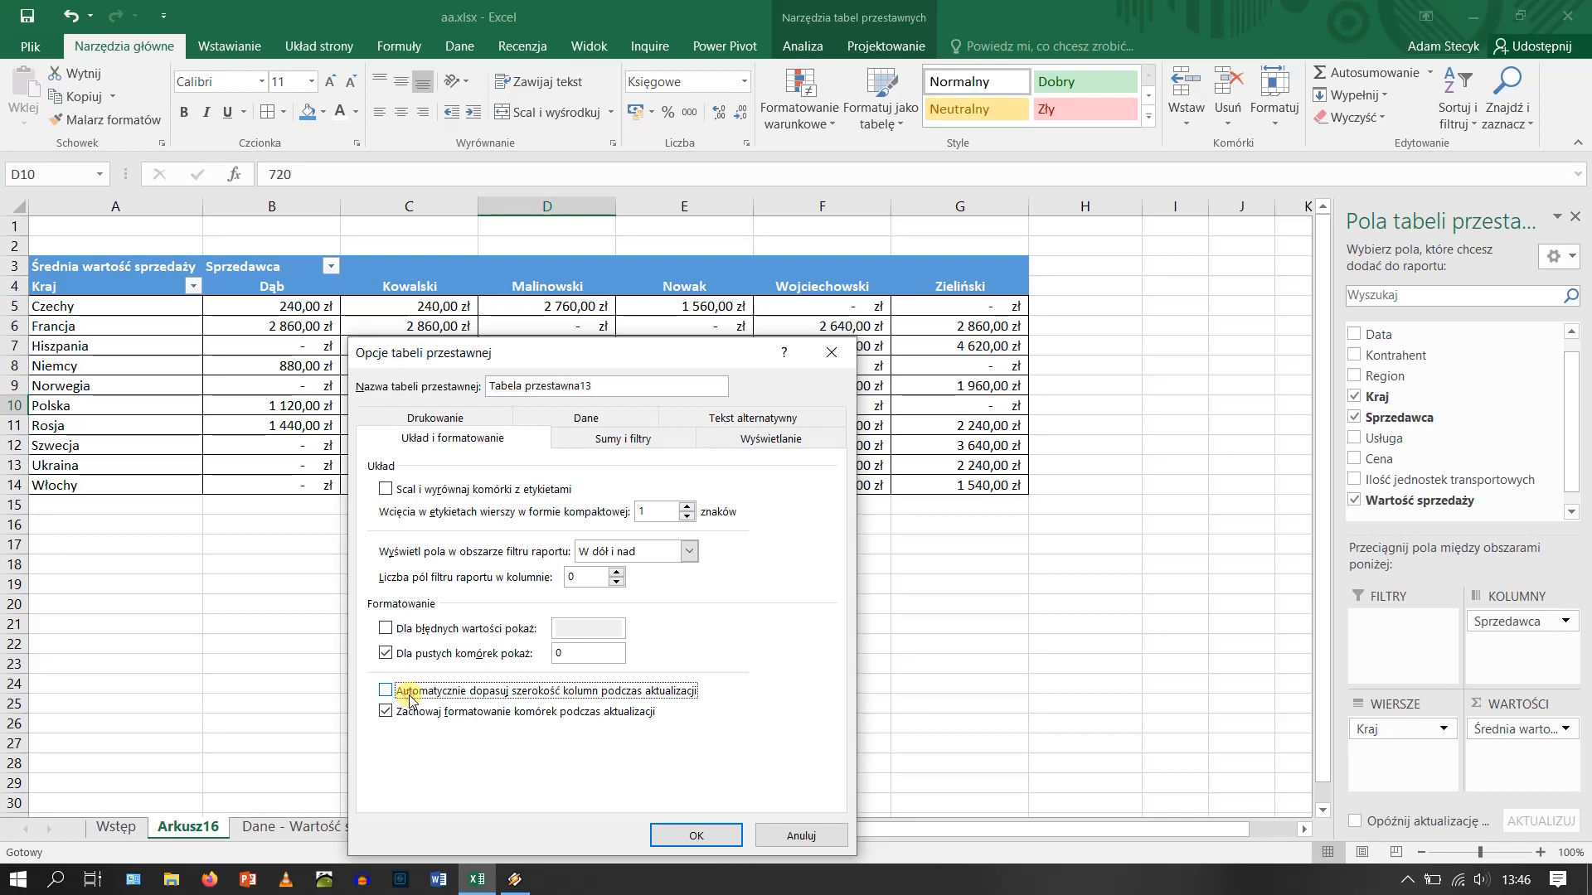
click(695, 835)
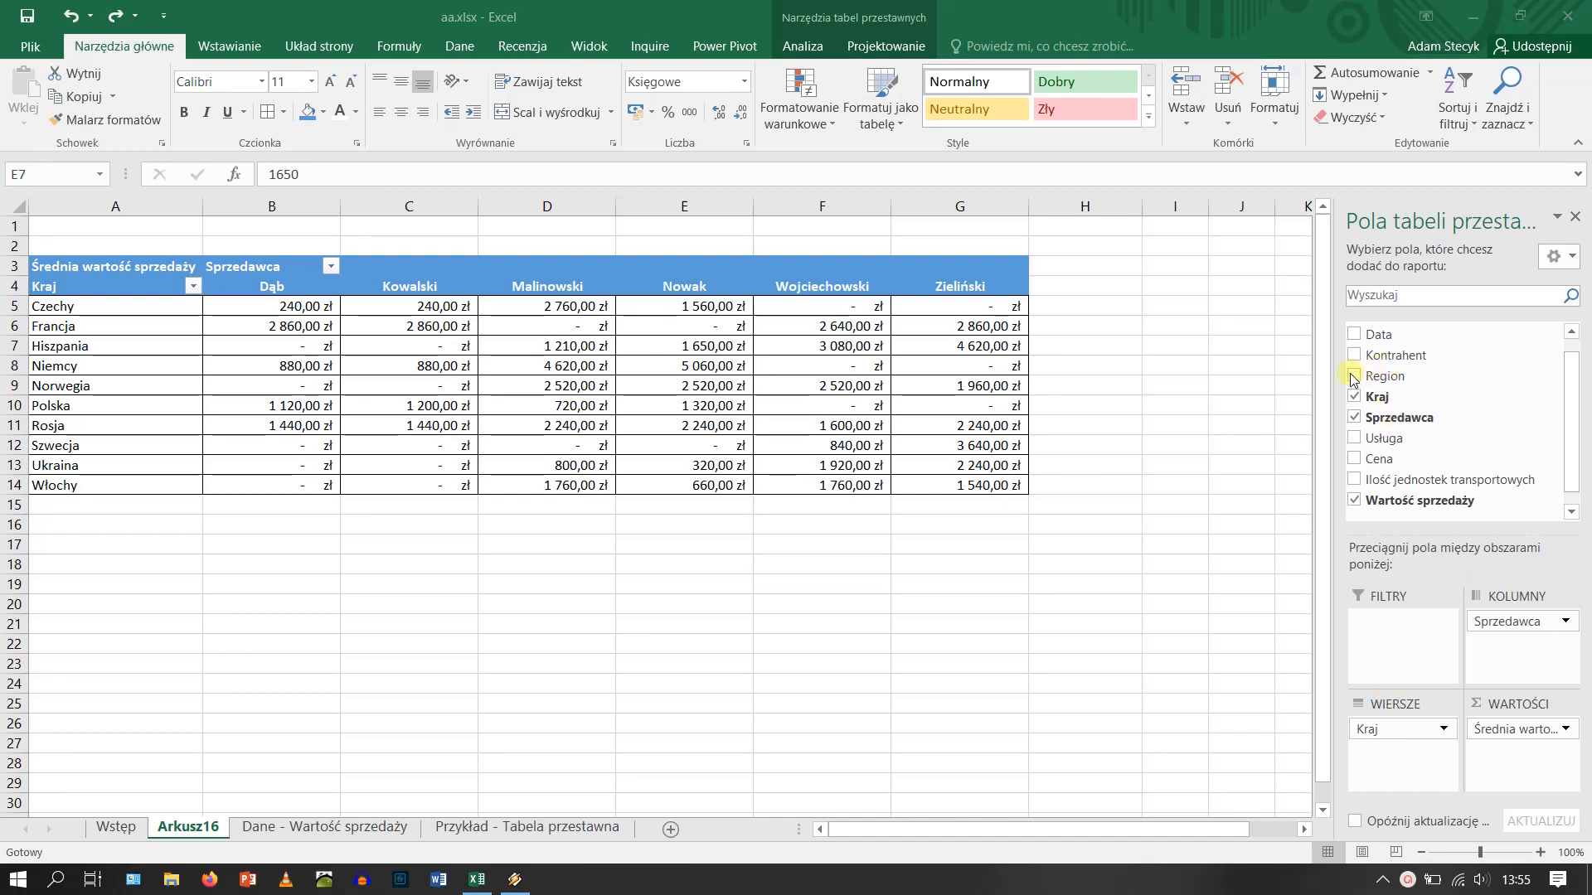
Add Region to the pivot table rows as the level above Kraj, and add Kontrahent as a report filter.
drag(1368, 377, 1396, 768)
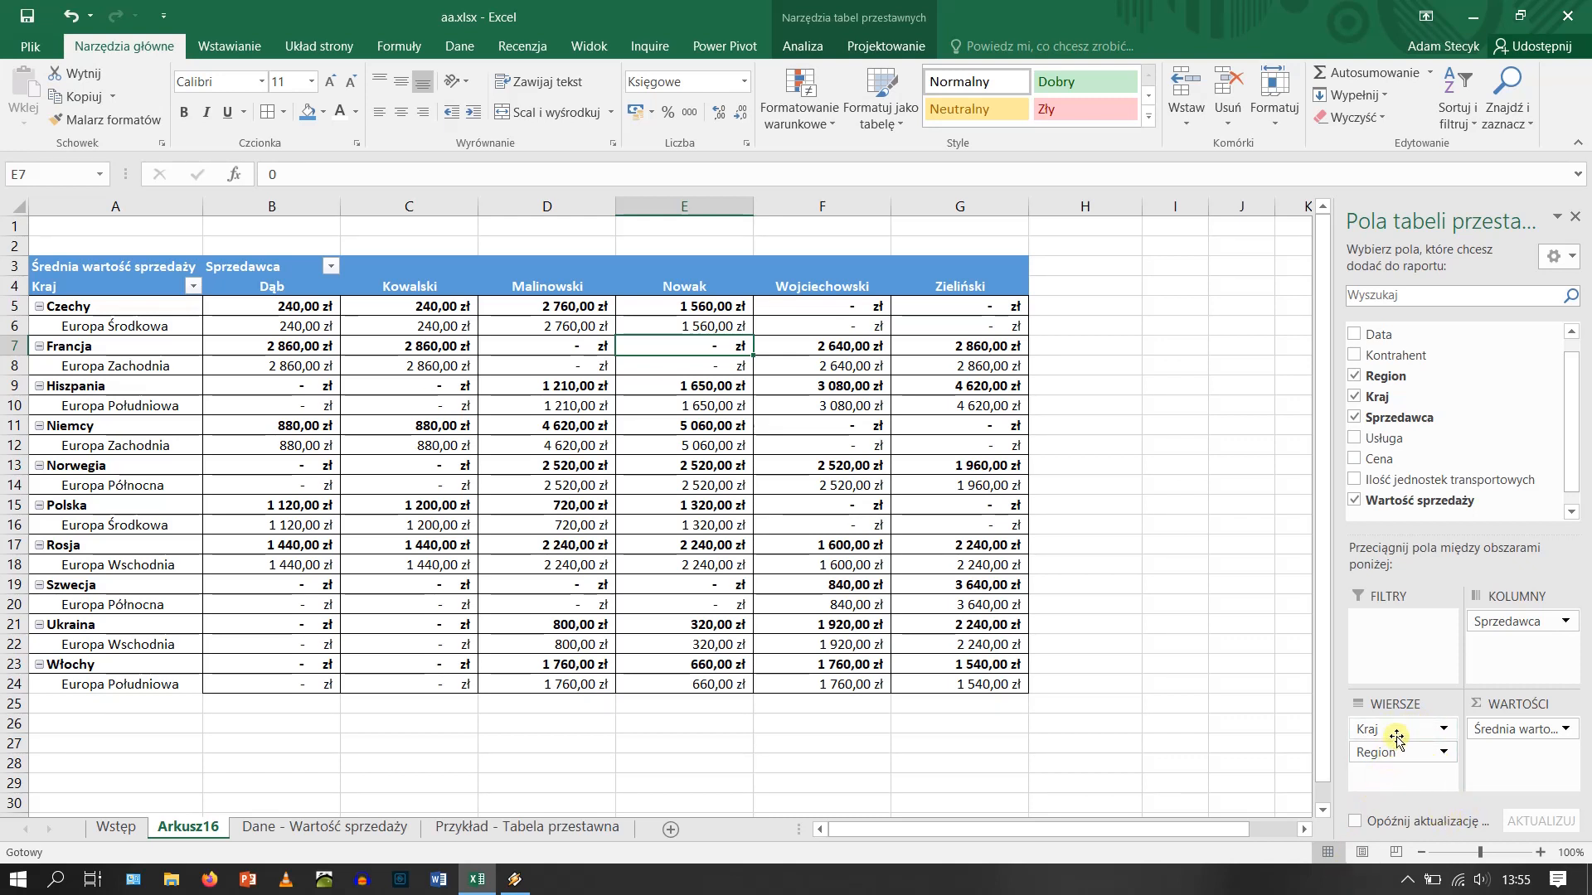
drag(1397, 734, 1399, 771)
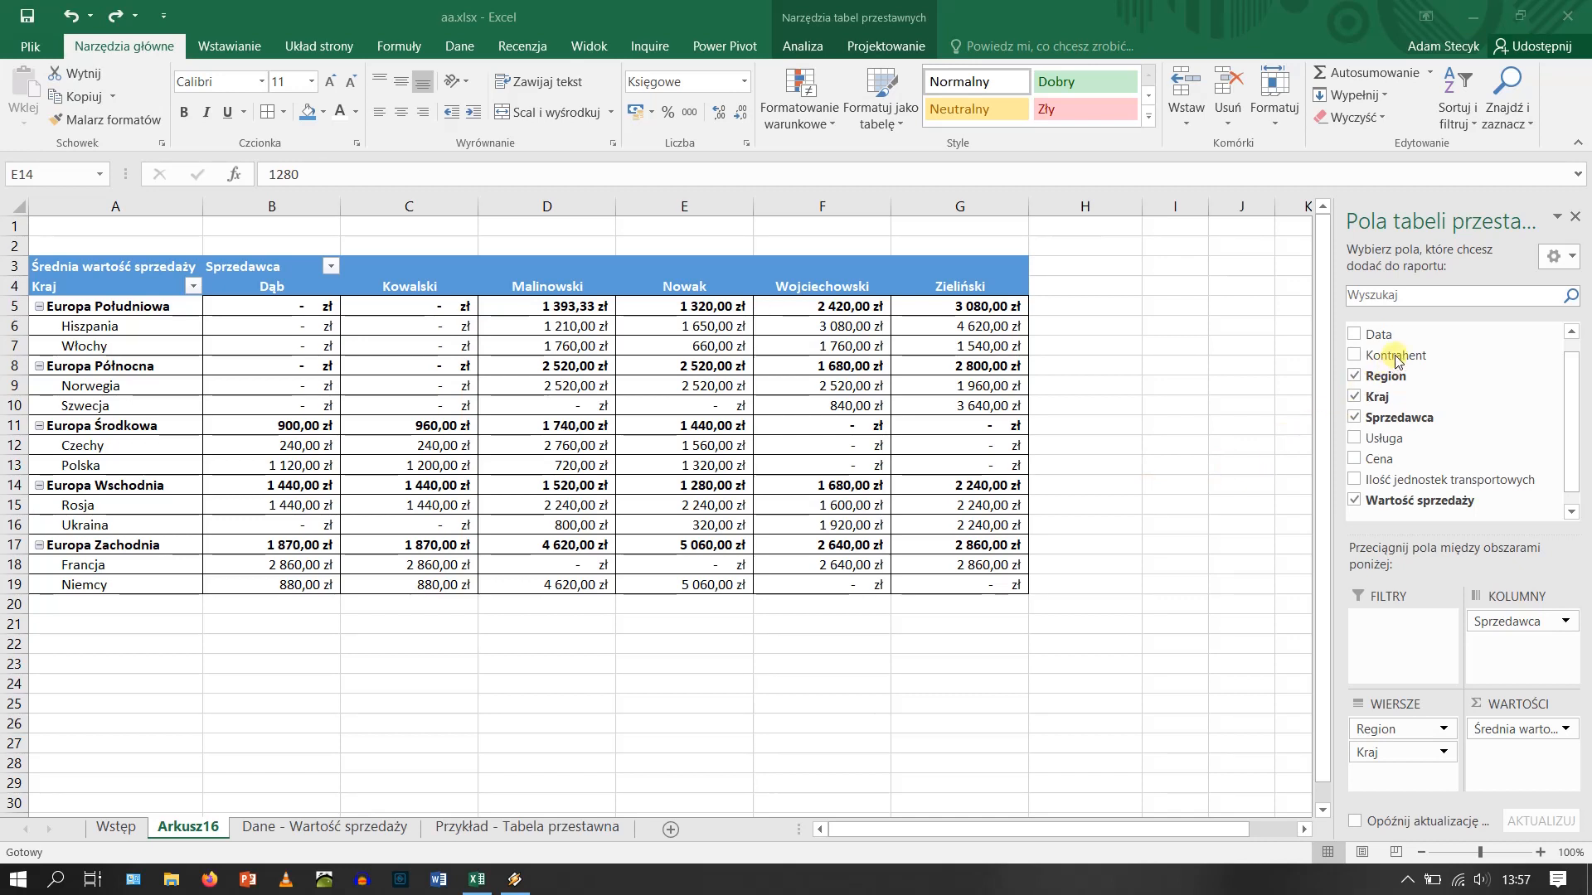
drag(1395, 354, 1423, 634)
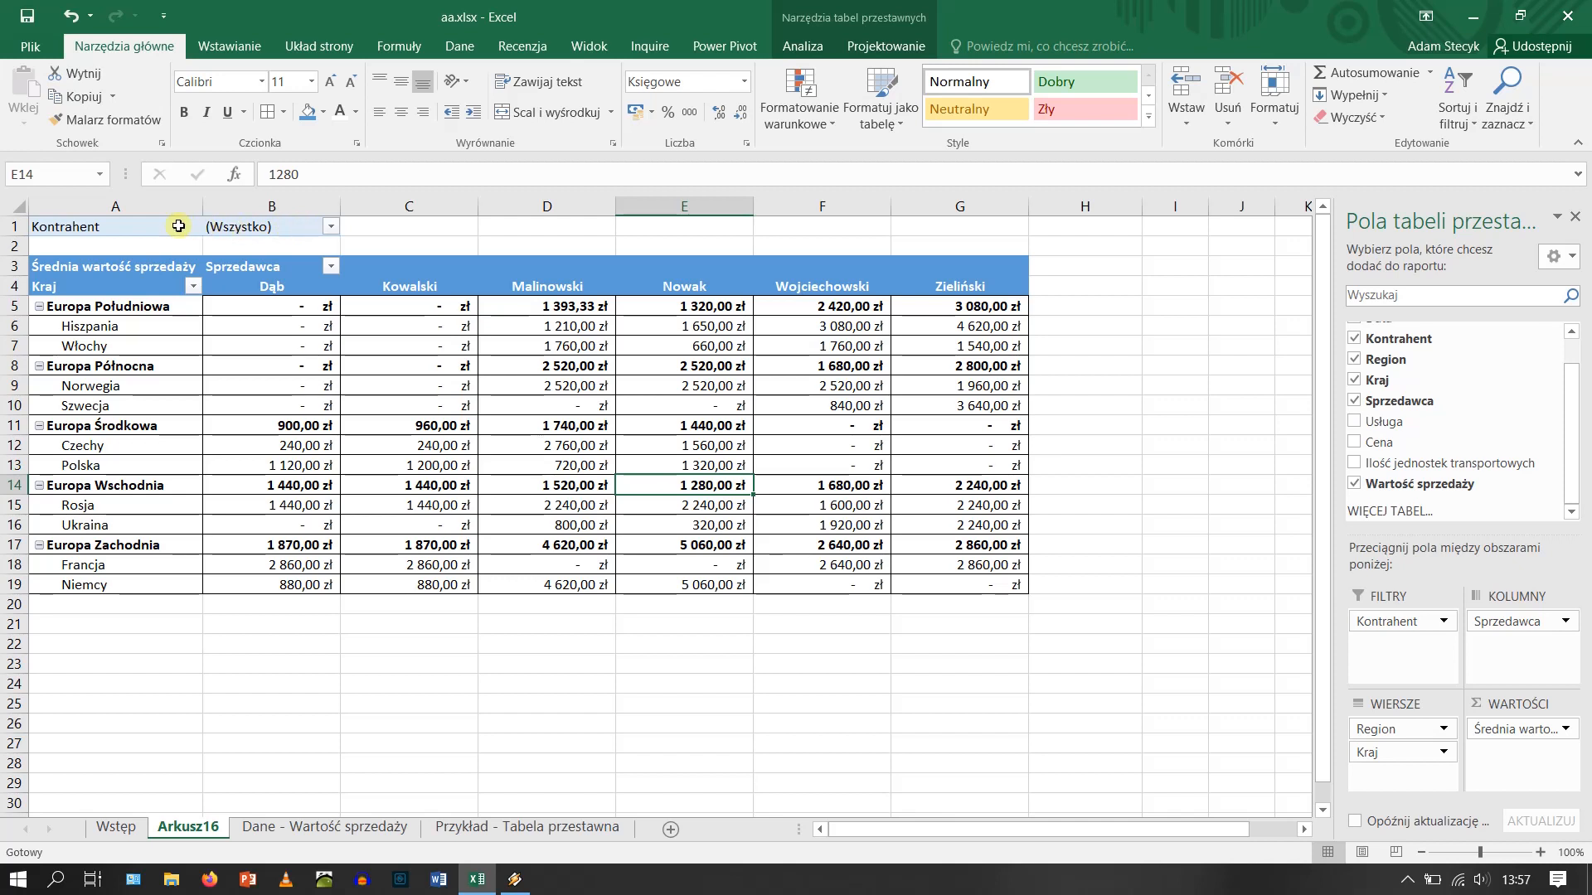
Filter the pivot table report to show only the contractor Alfa.
click(333, 227)
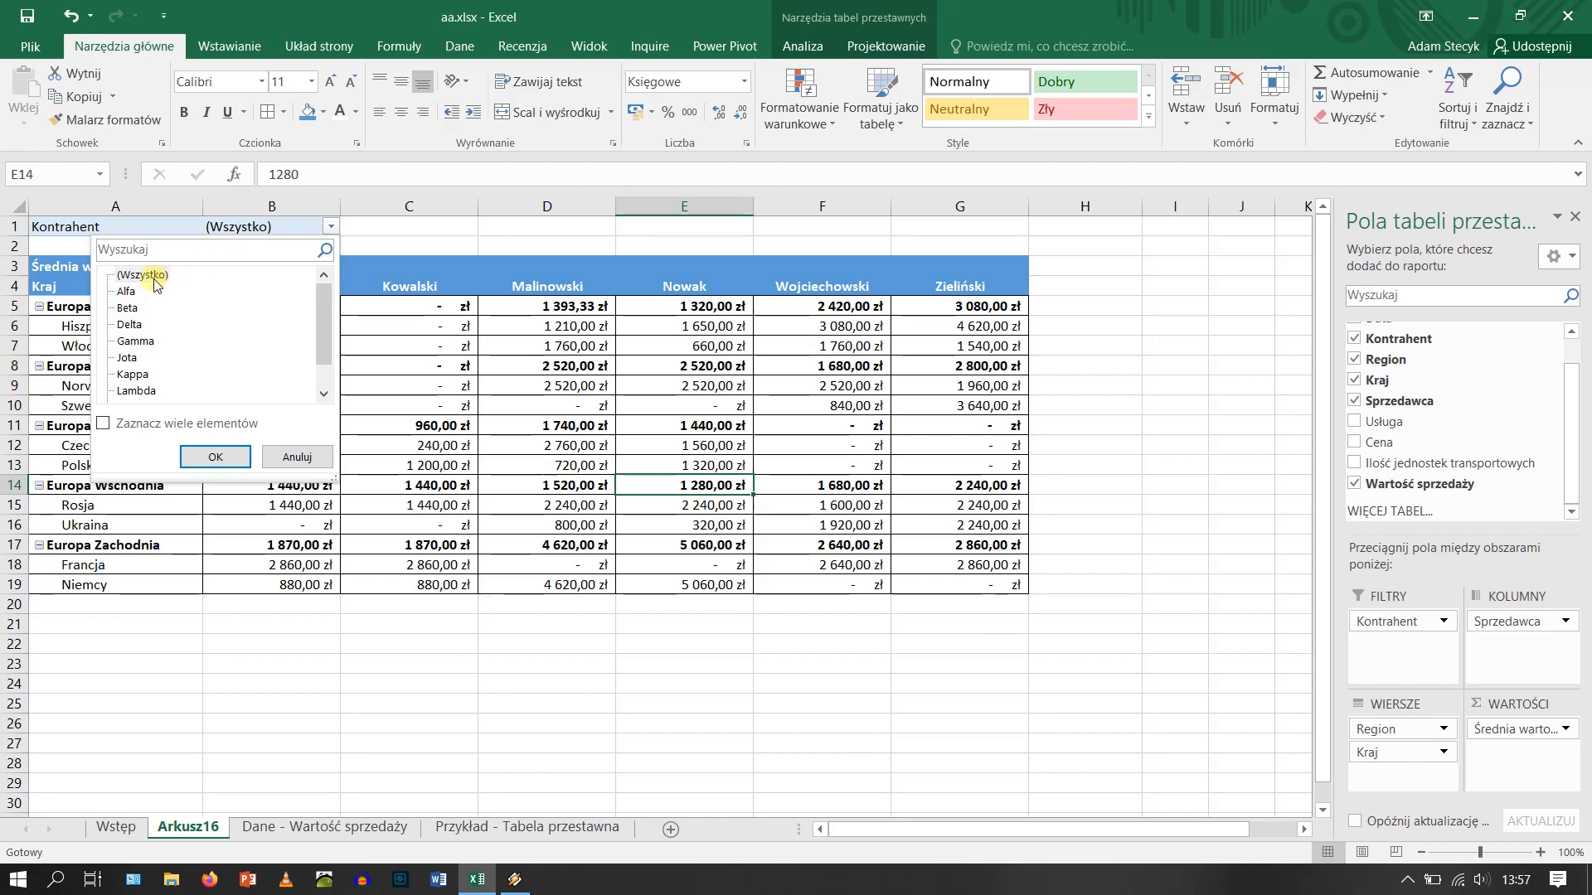
click(124, 291)
click(216, 458)
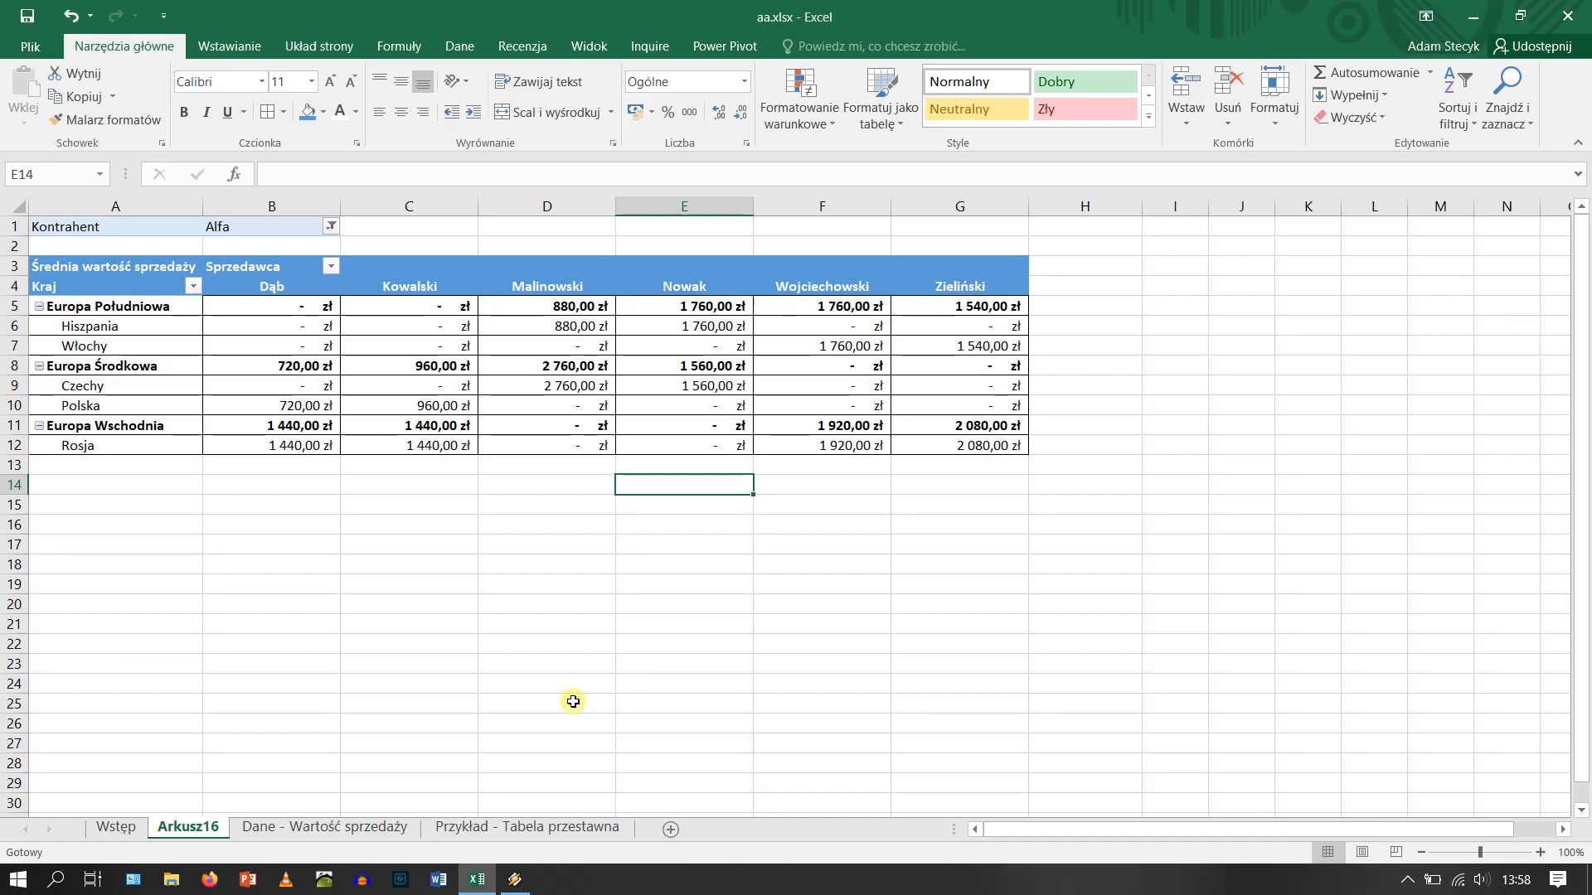
Switch the Kontrahent report filter to the contractor Gamma.
click(331, 226)
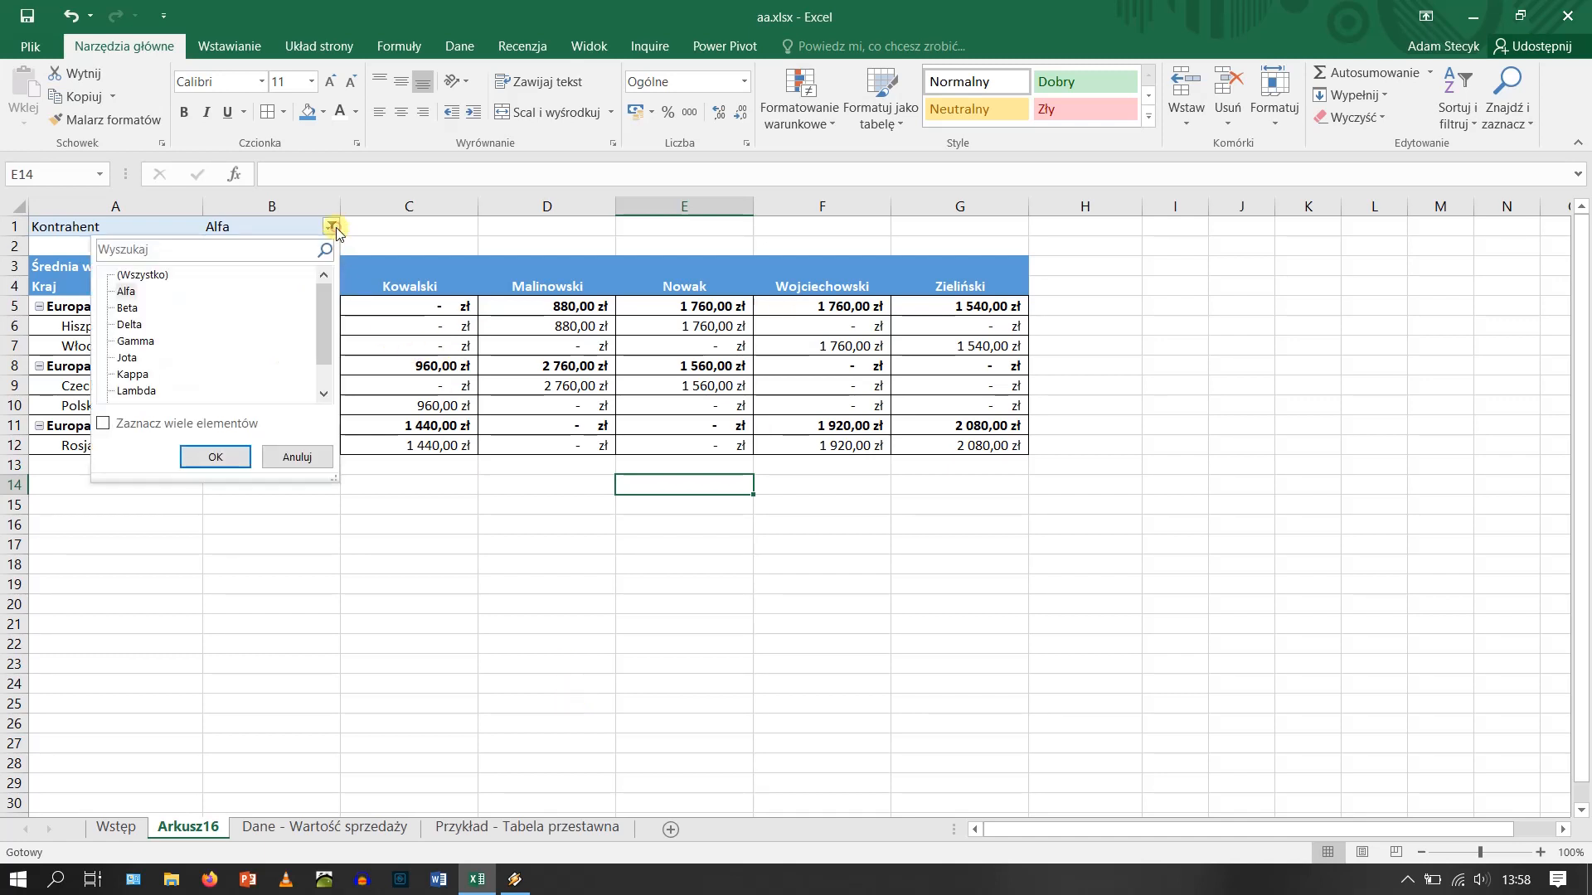
click(149, 343)
click(217, 458)
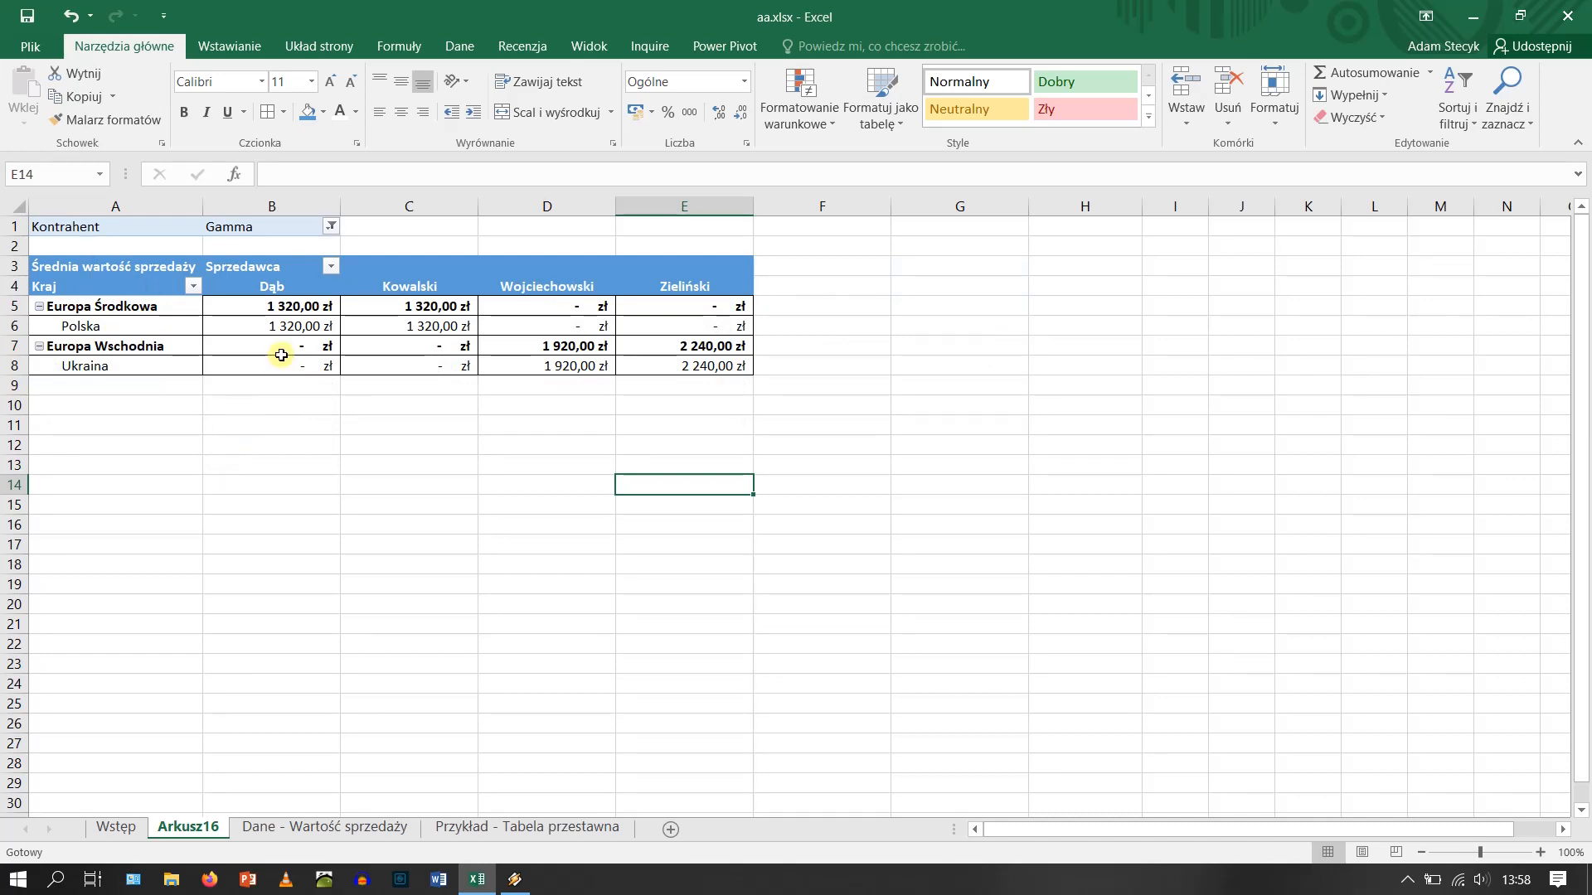
Enable multiple selection in the Kontrahent filter and include Alfa, Beta and Kappa along with Gamma.
click(331, 227)
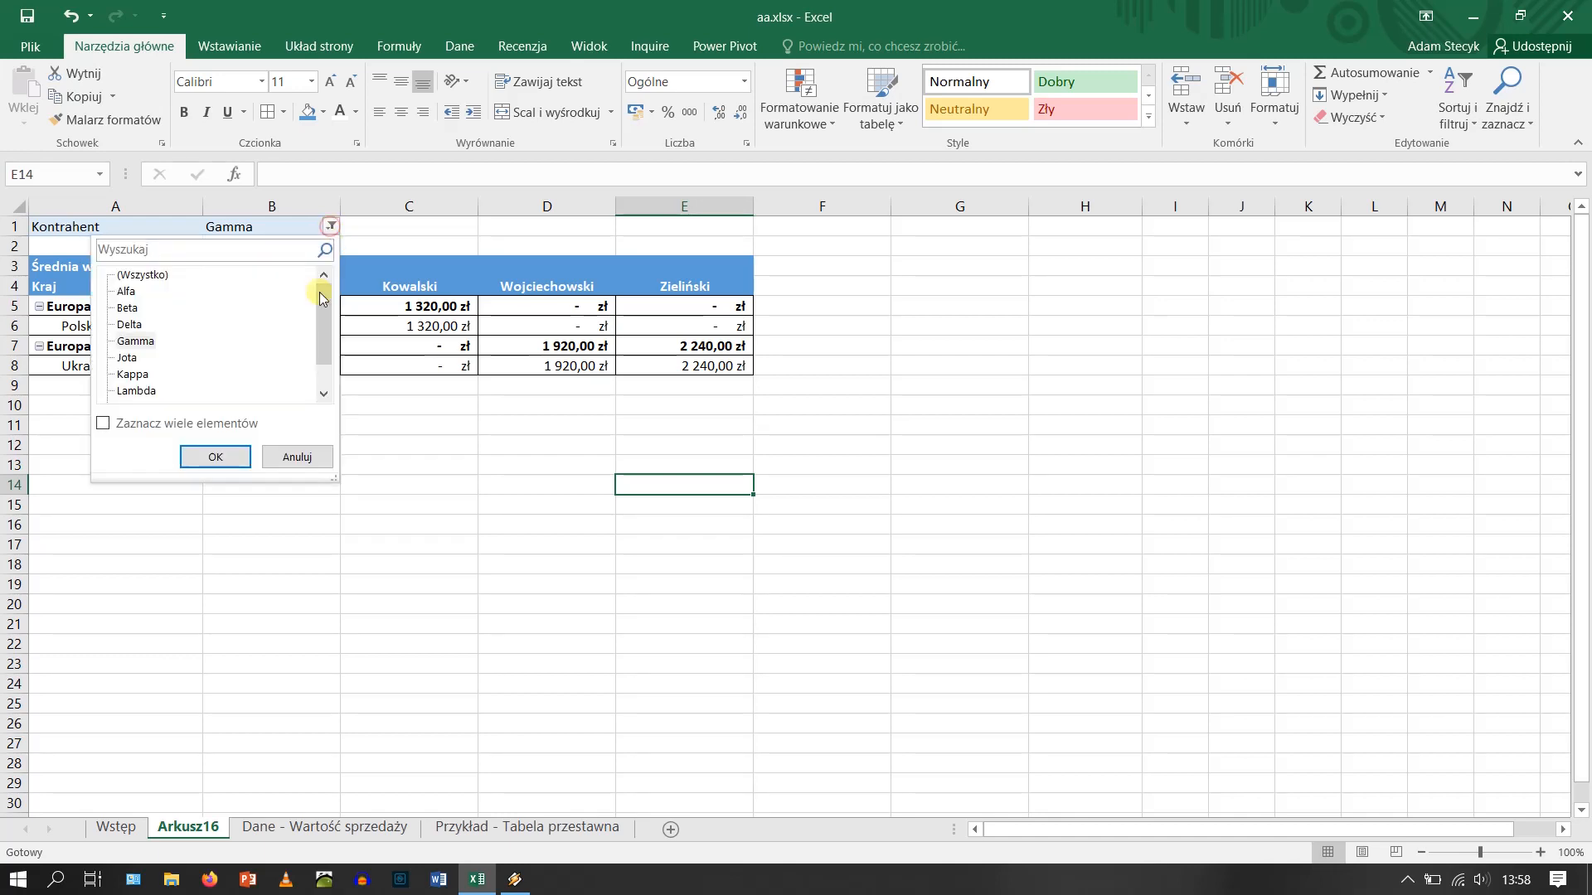
click(104, 424)
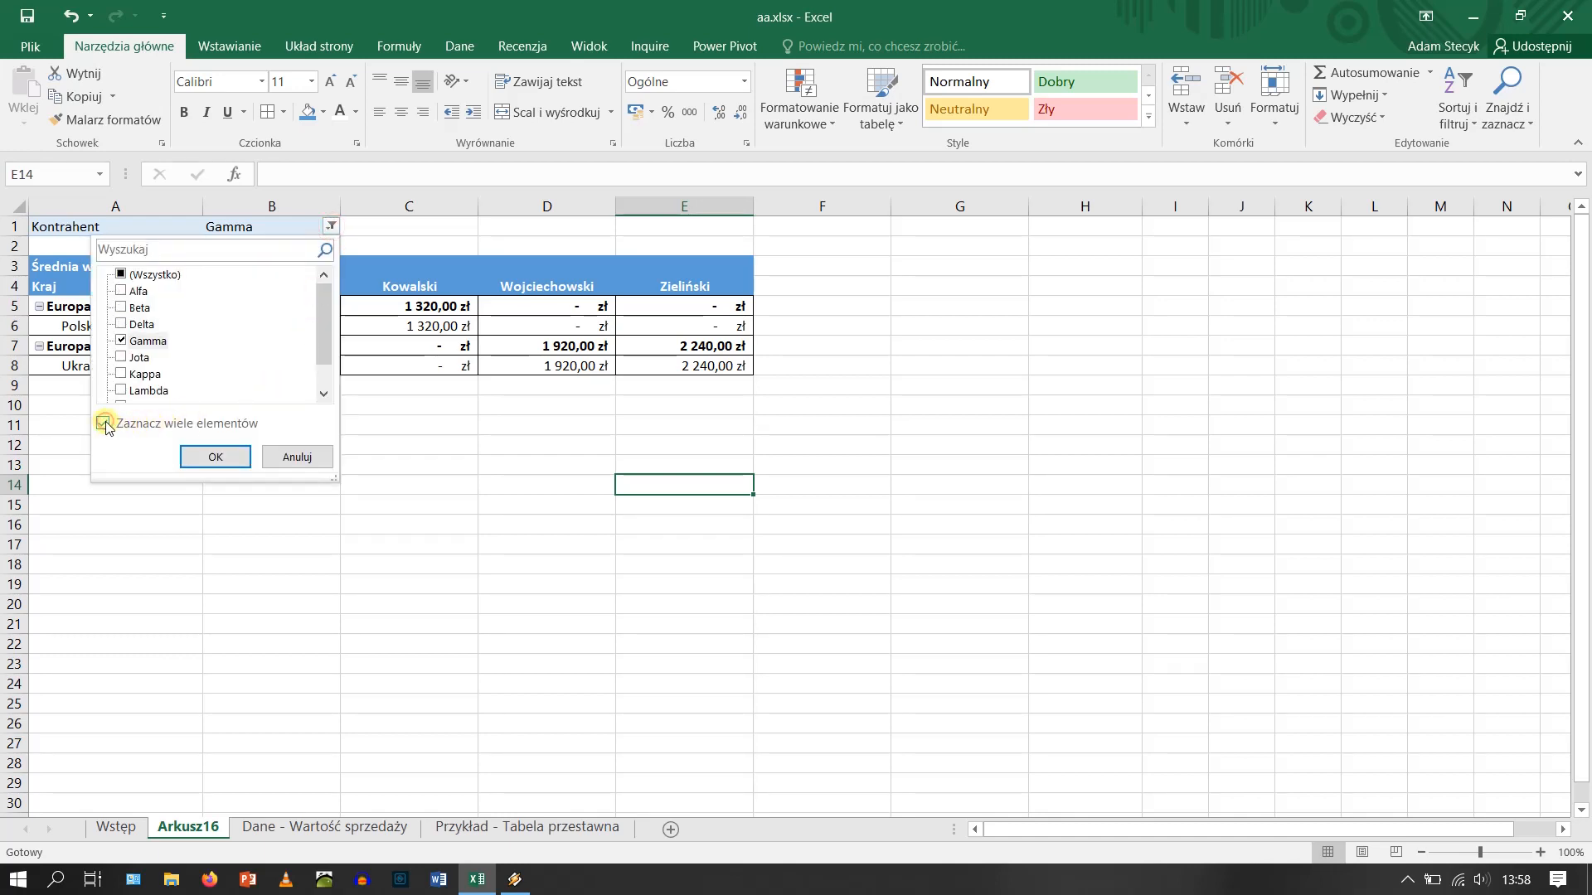
click(122, 292)
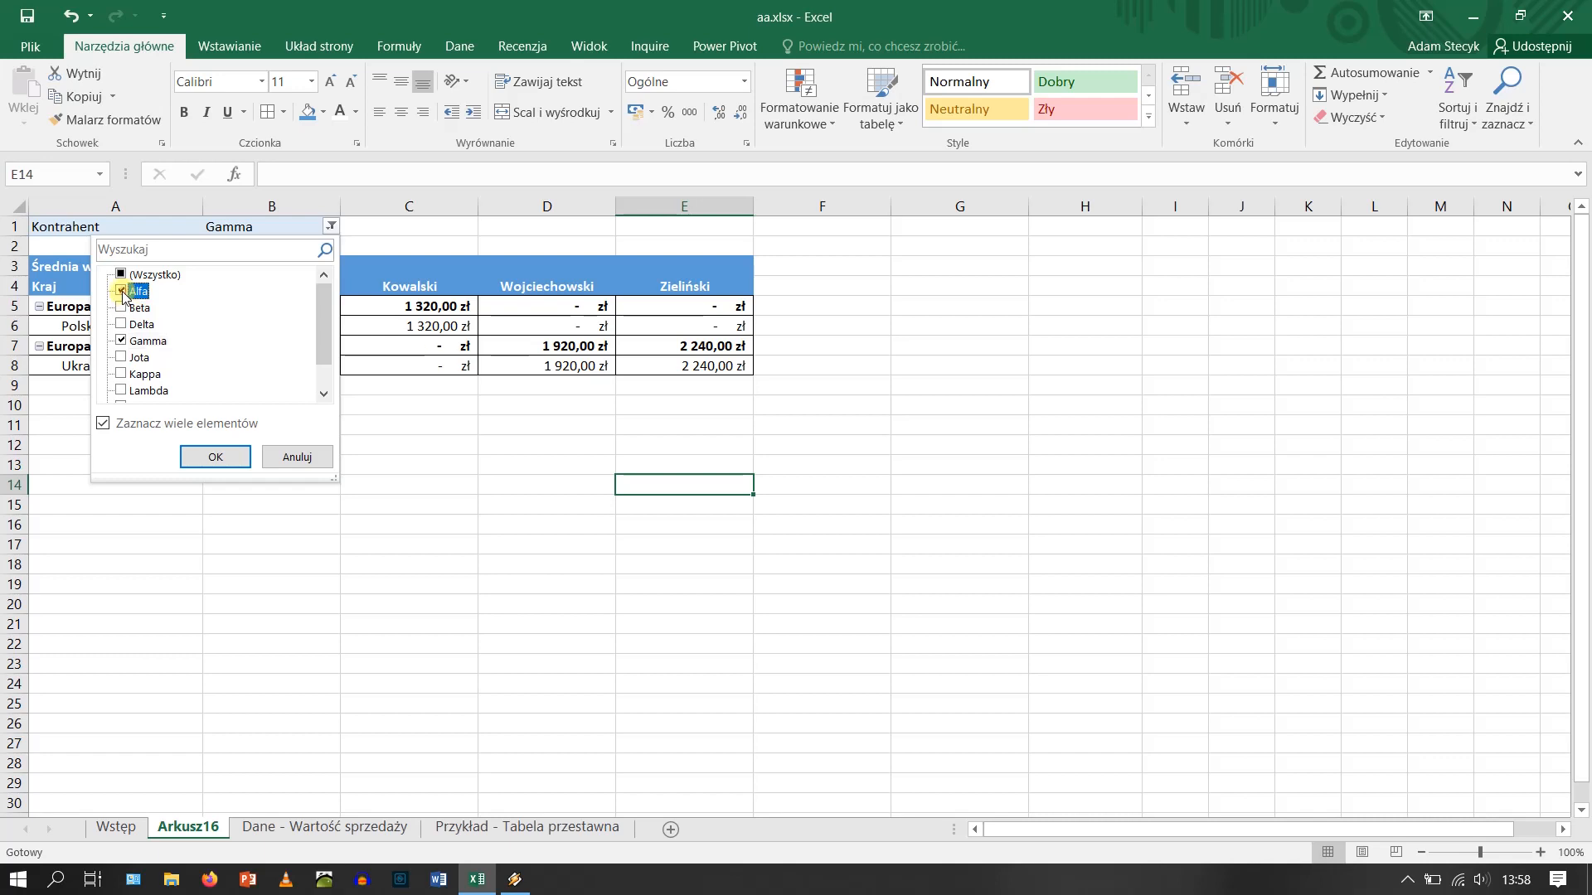
click(121, 308)
click(122, 375)
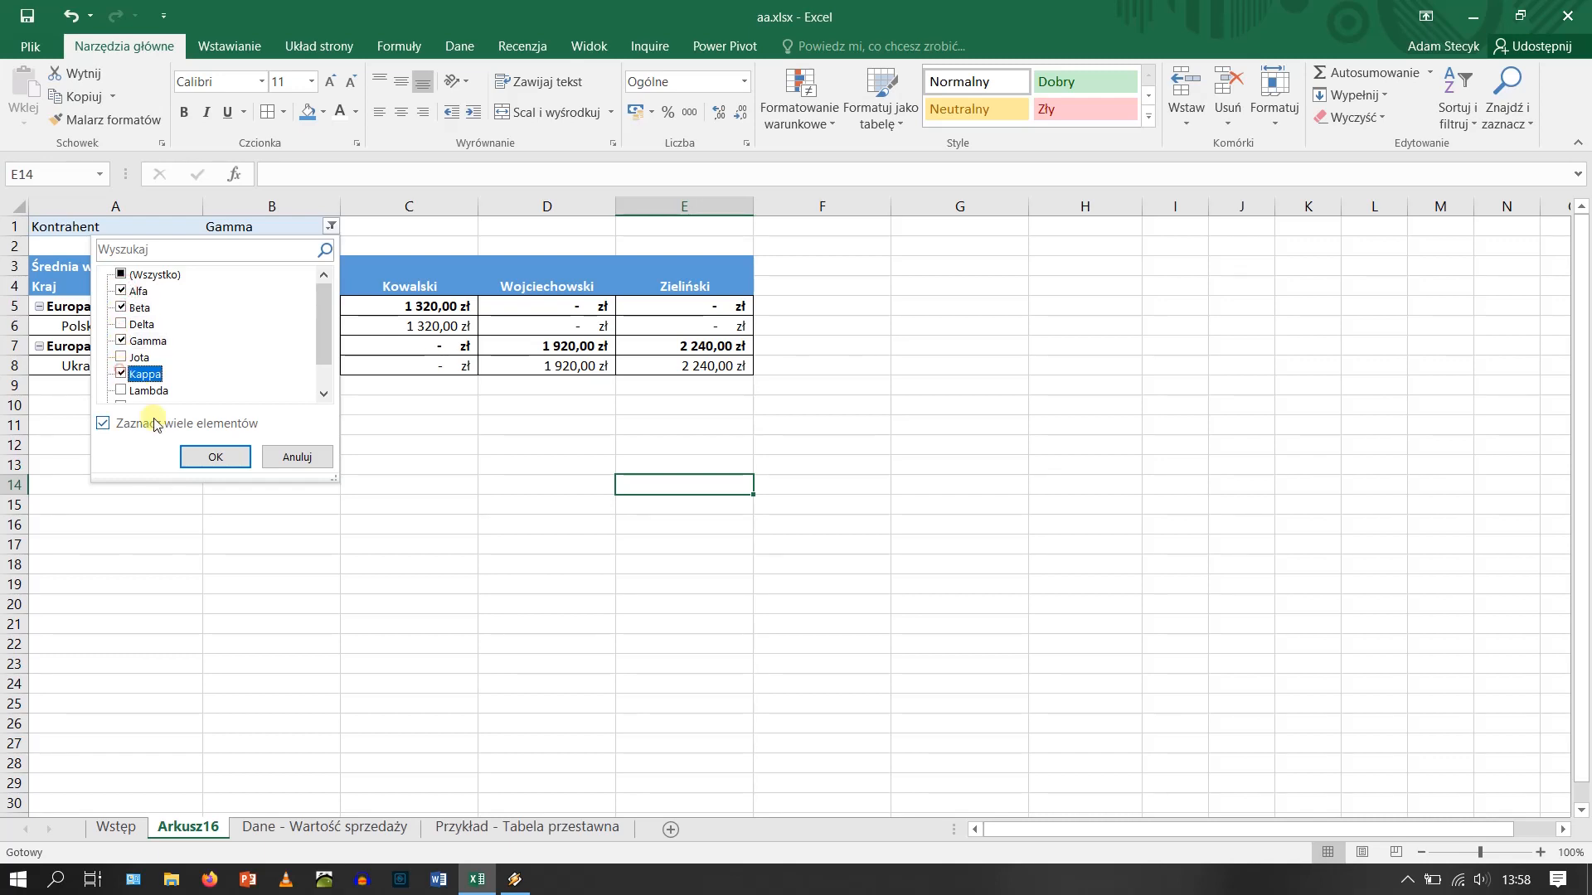
click(213, 458)
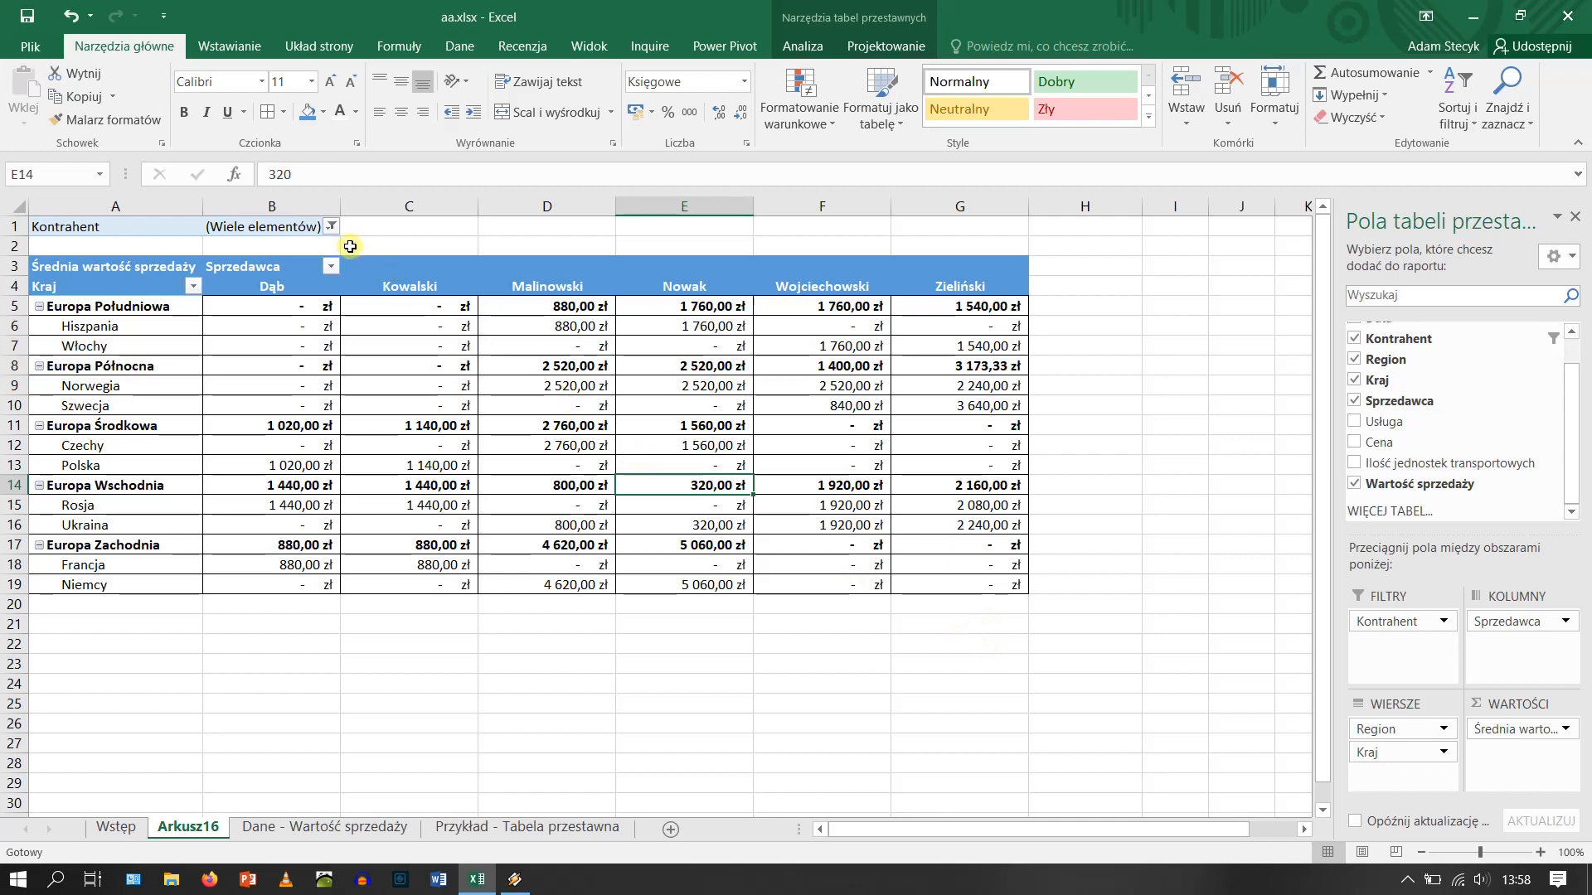
Turn off multiple selection in the Kontrahent filter and reset it to all contractors (Wszystko).
click(331, 227)
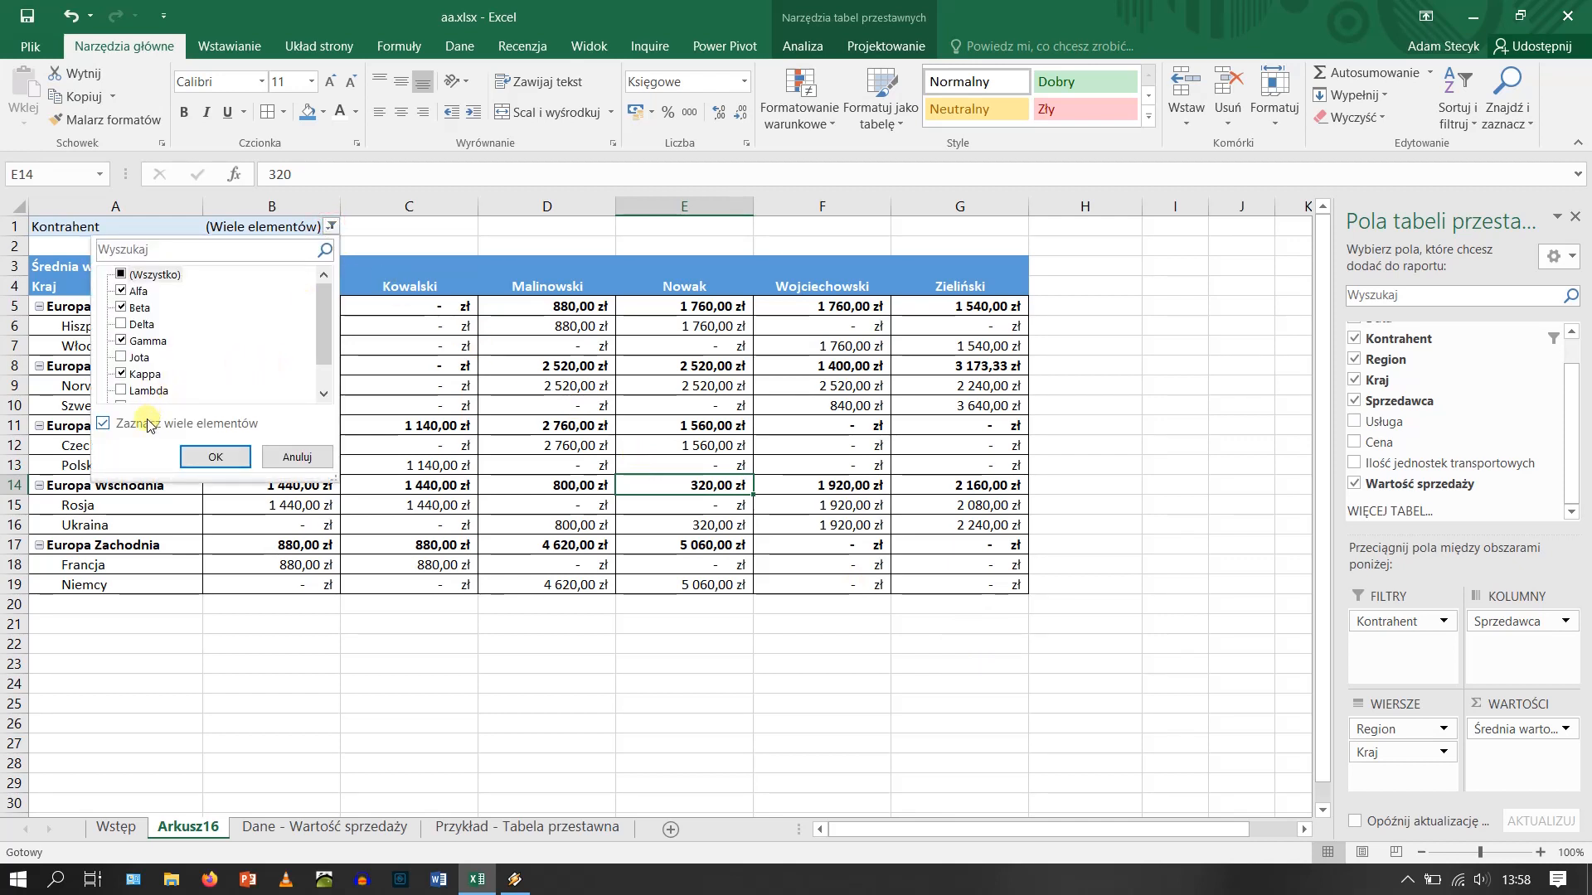
click(103, 424)
click(138, 276)
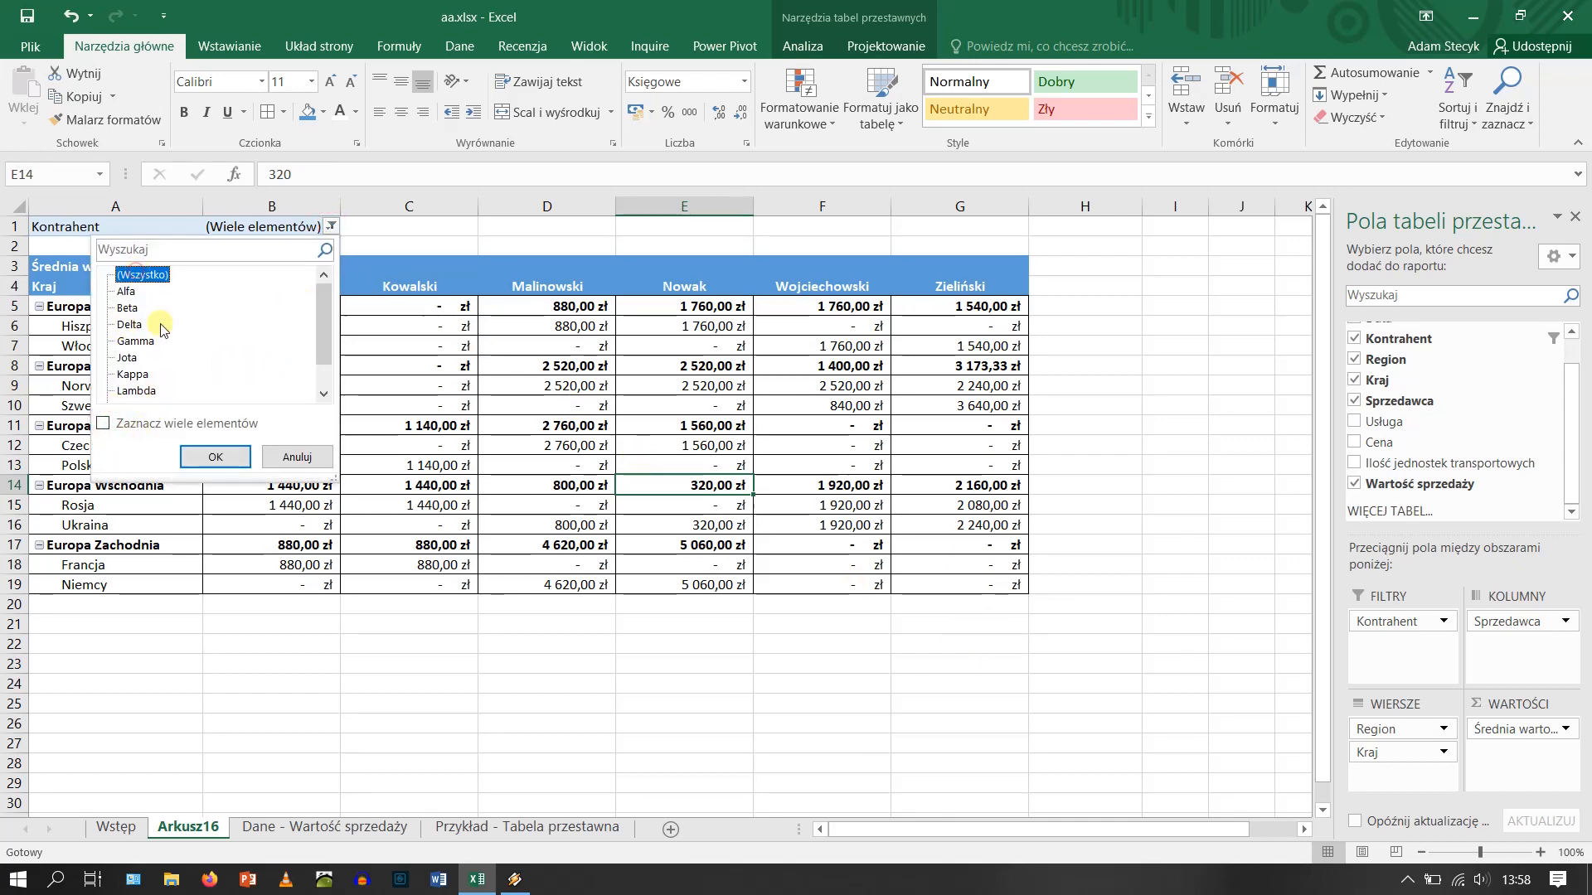
click(214, 457)
click(651, 703)
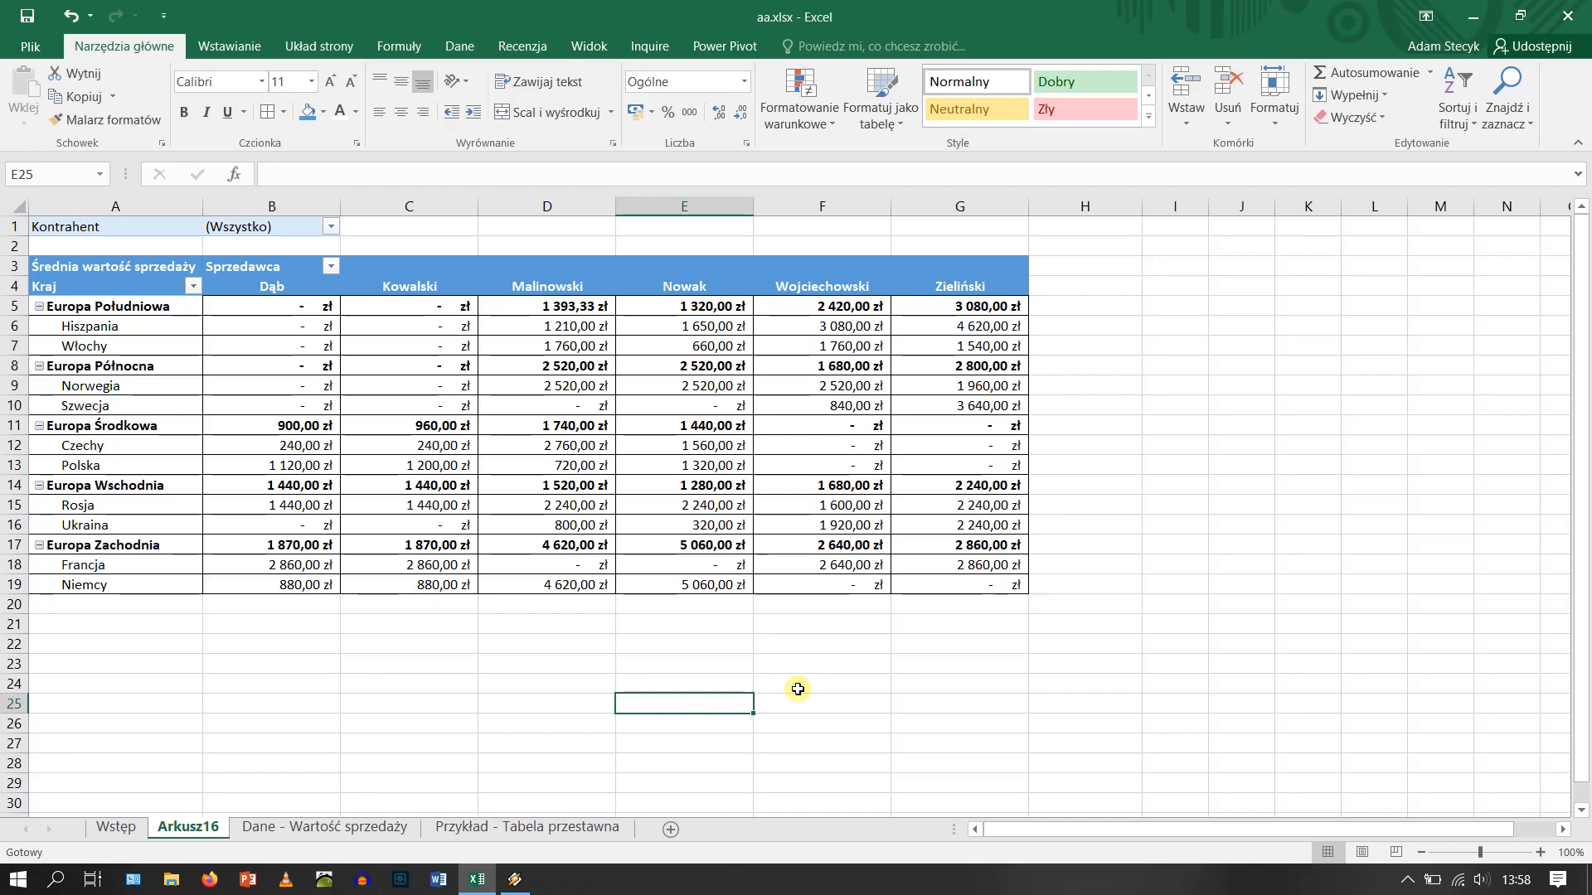
click(331, 228)
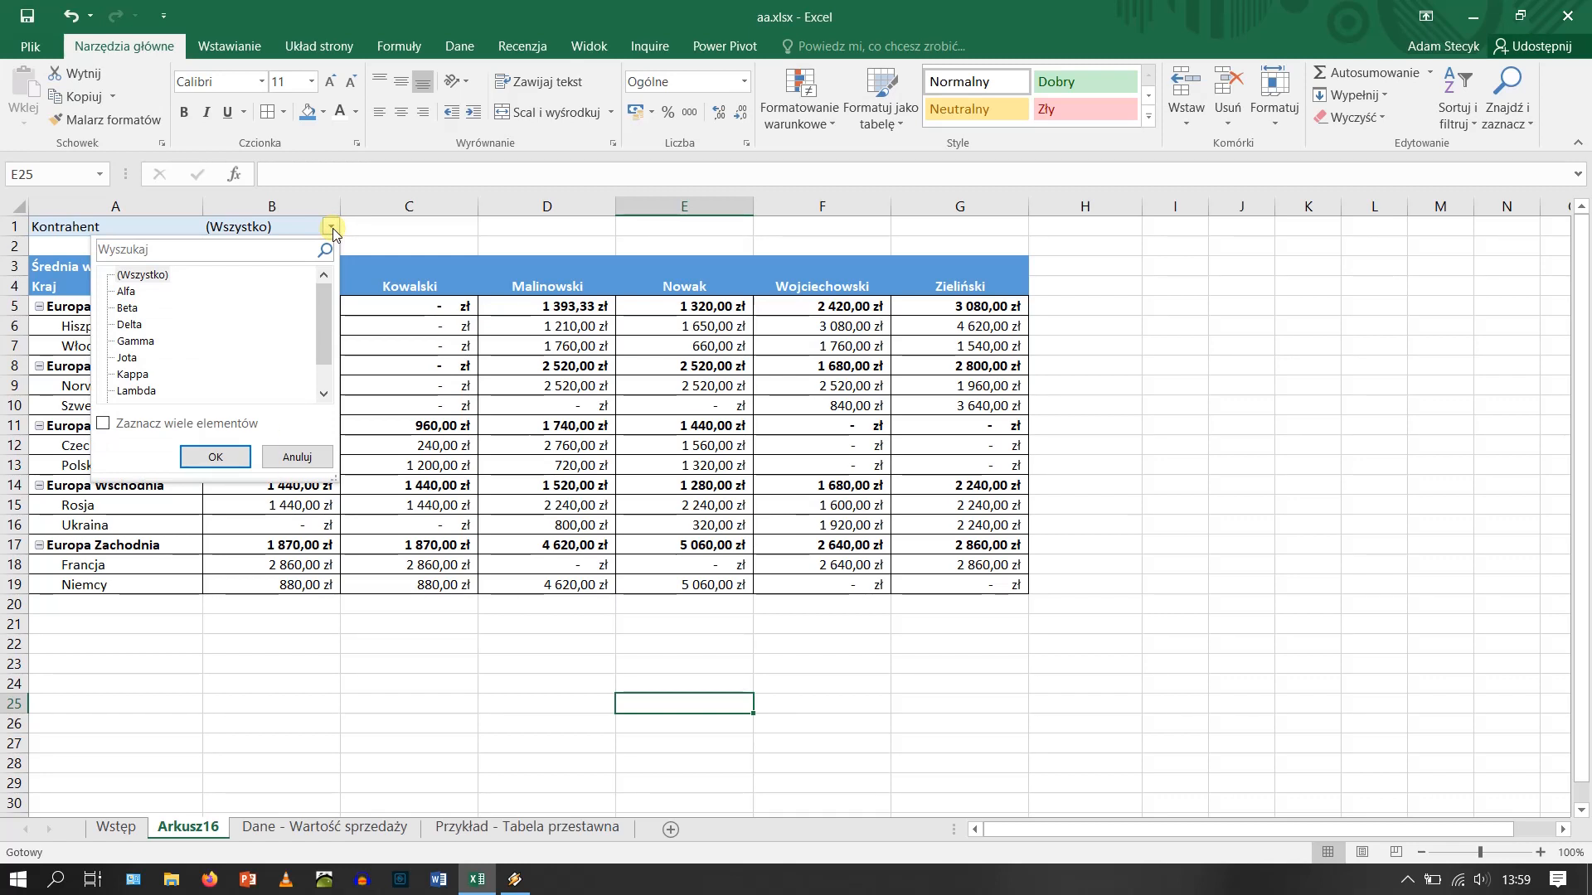
click(315, 456)
Generate a separate pivot table sheet for each contractor by showing the report filter pages for Kontrahent.
click(673, 509)
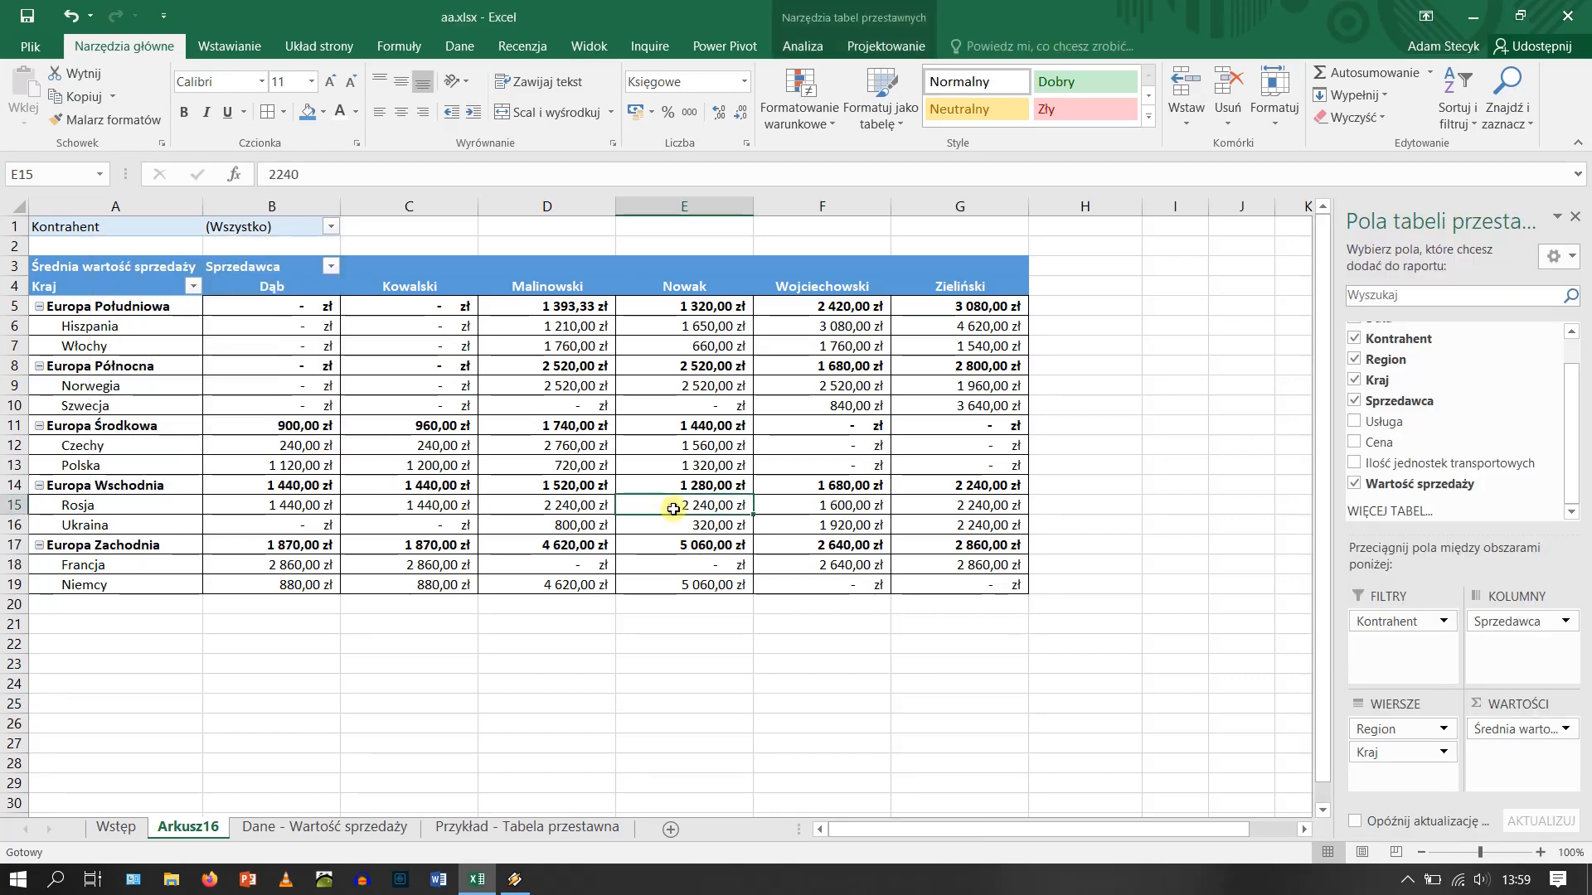
click(801, 46)
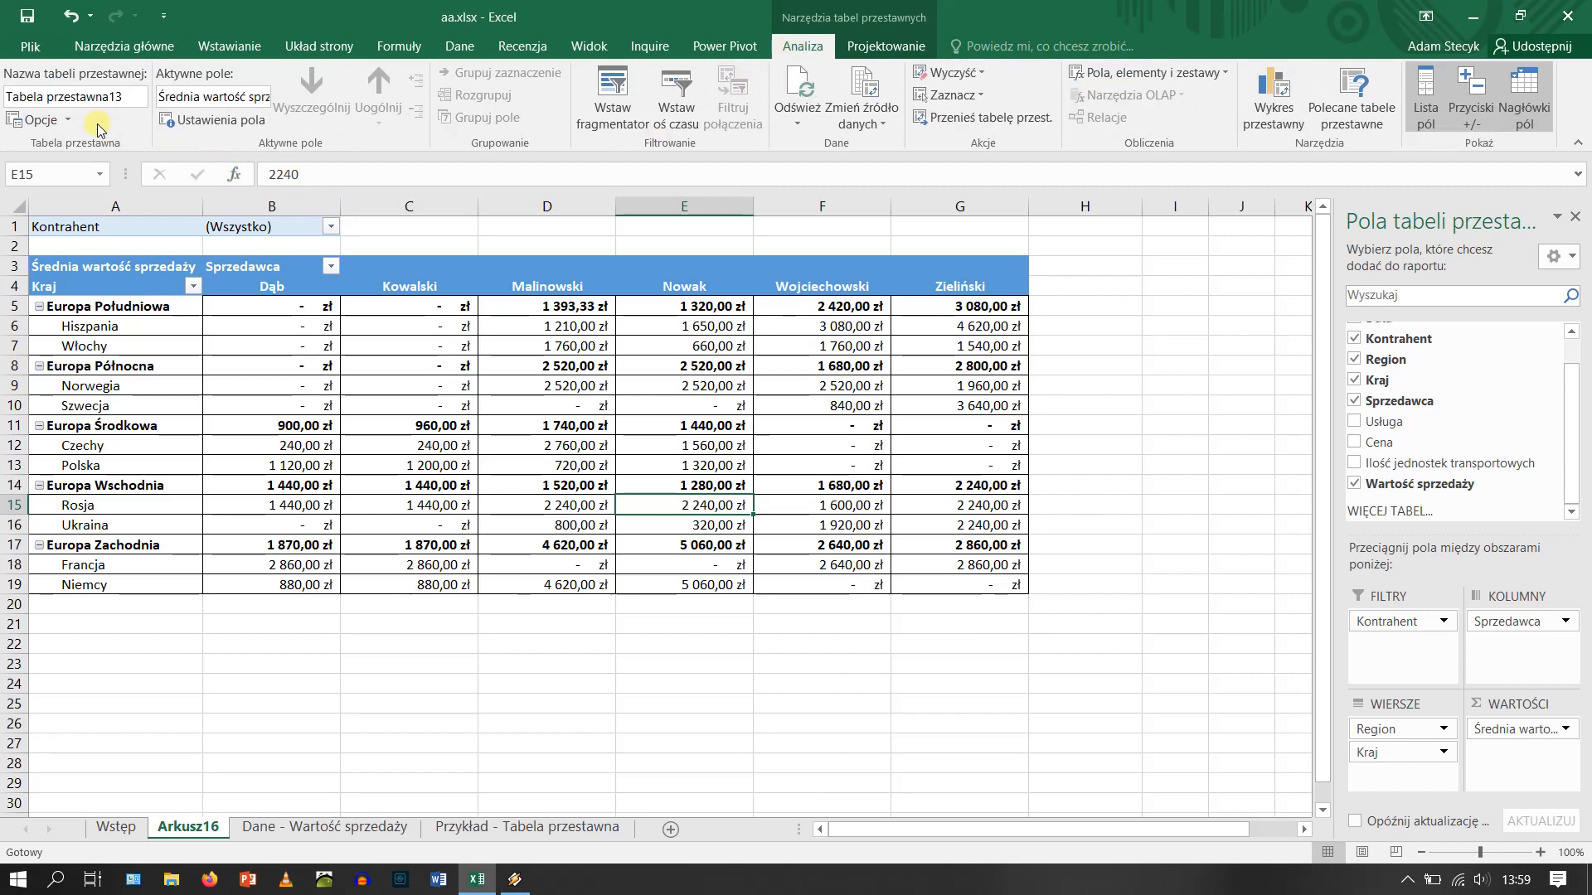
click(68, 122)
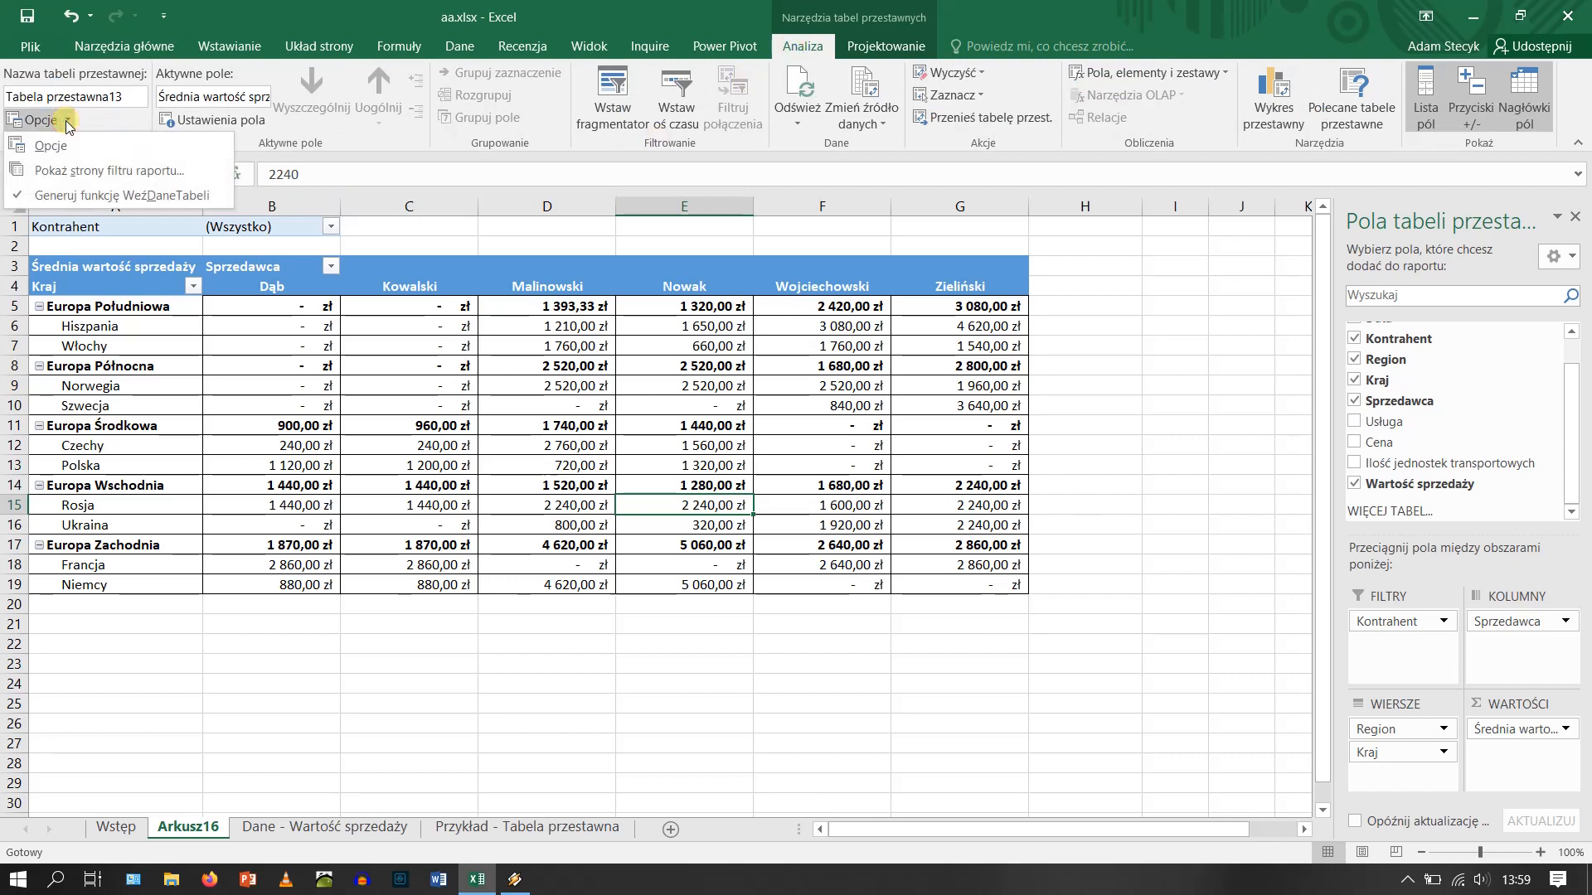
click(82, 178)
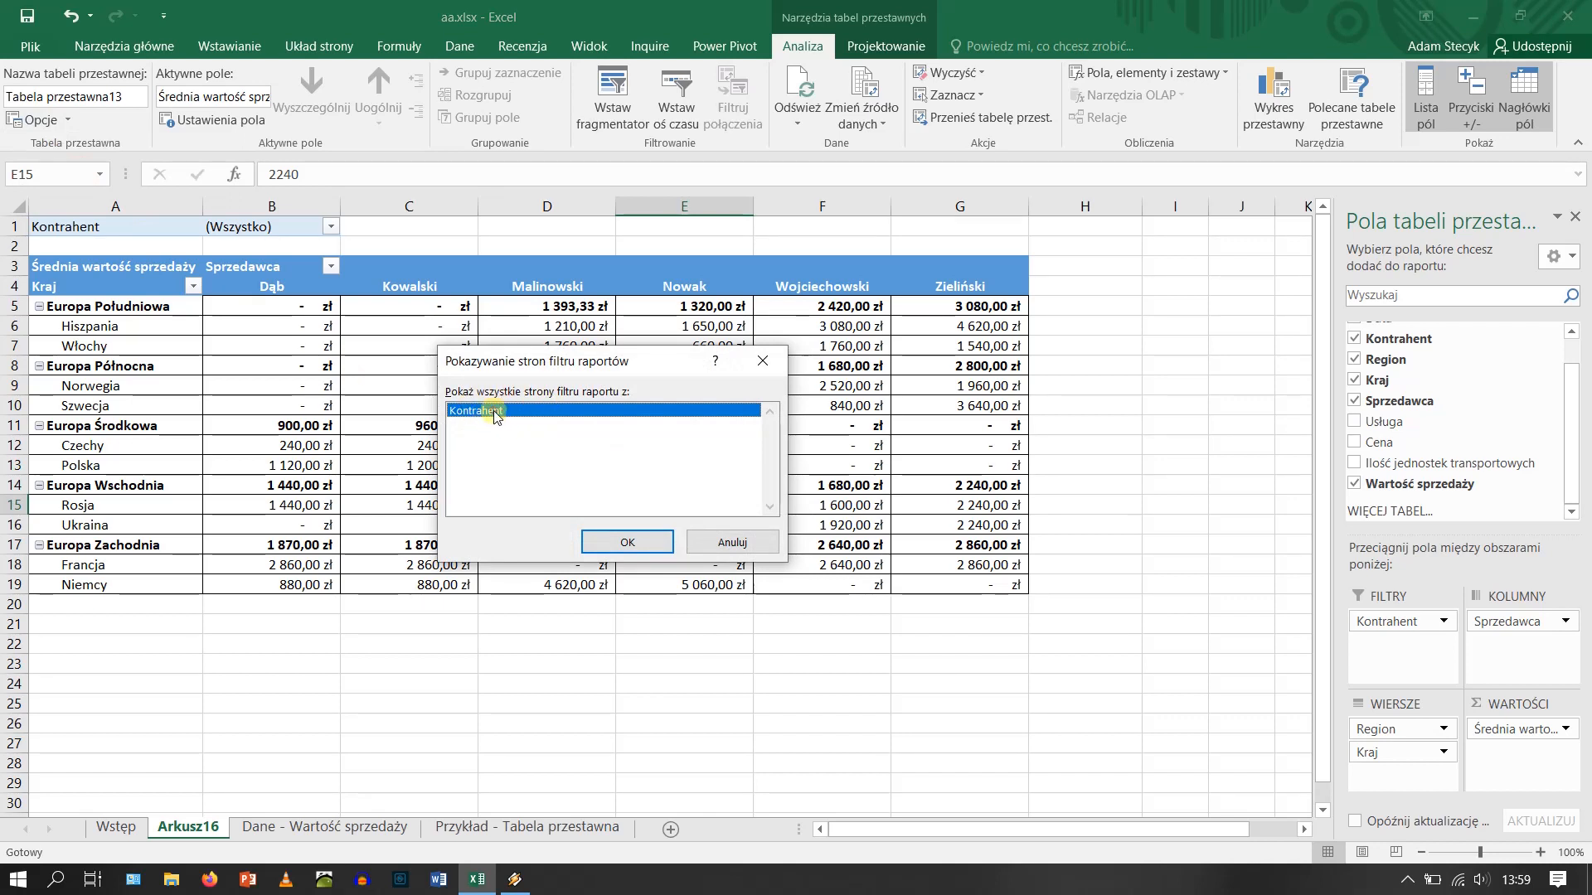
click(623, 543)
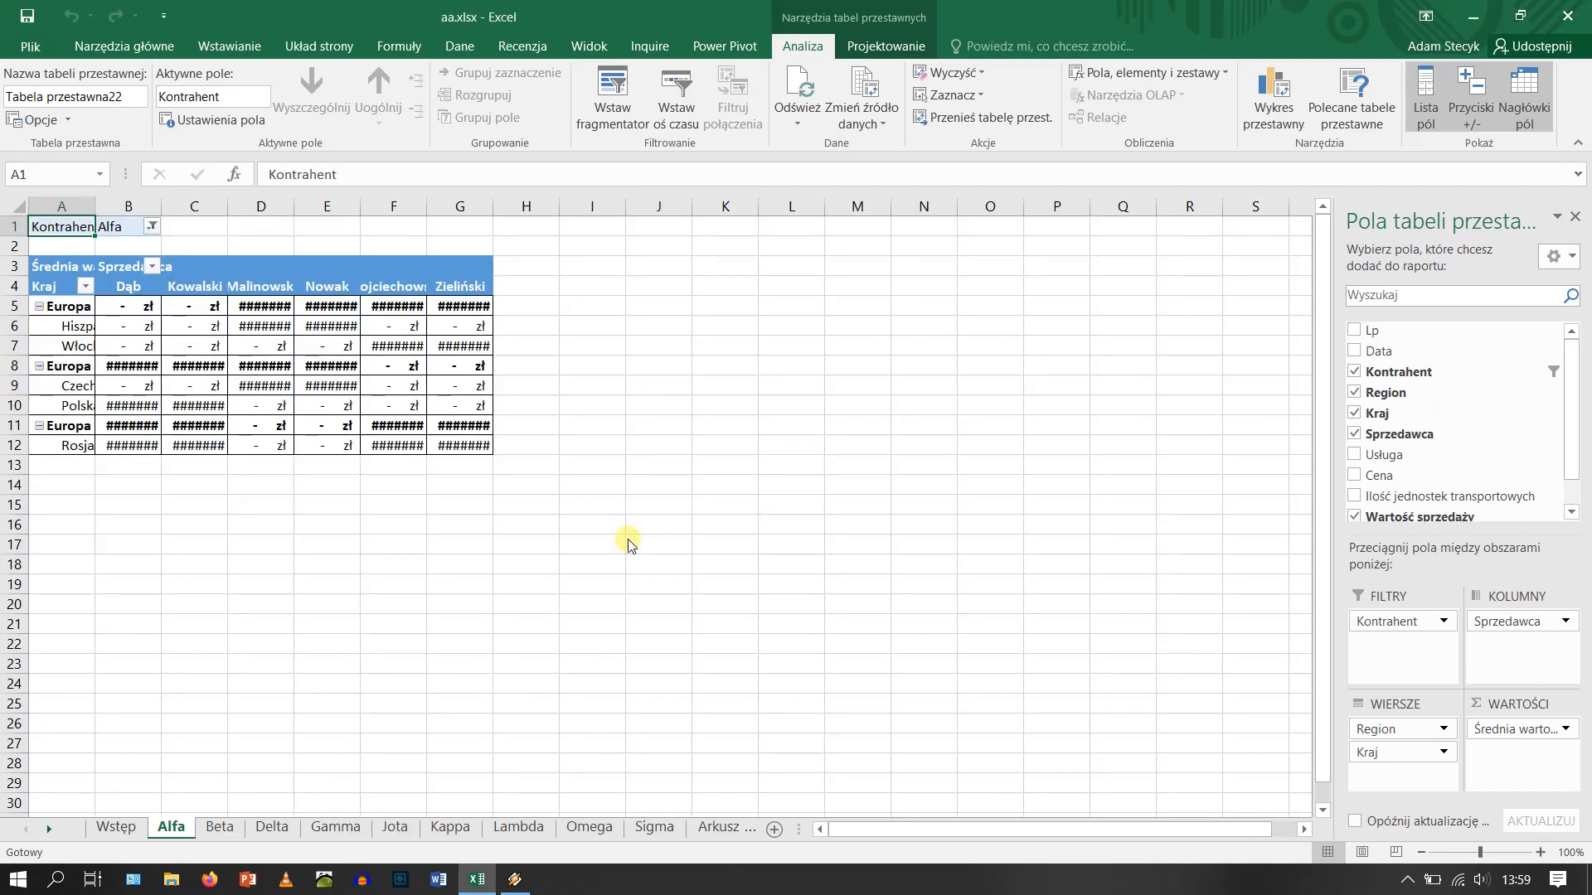
Widen columns B through G equally on the Alfa sheet so the sales amounts fit.
drag(128, 206, 492, 207)
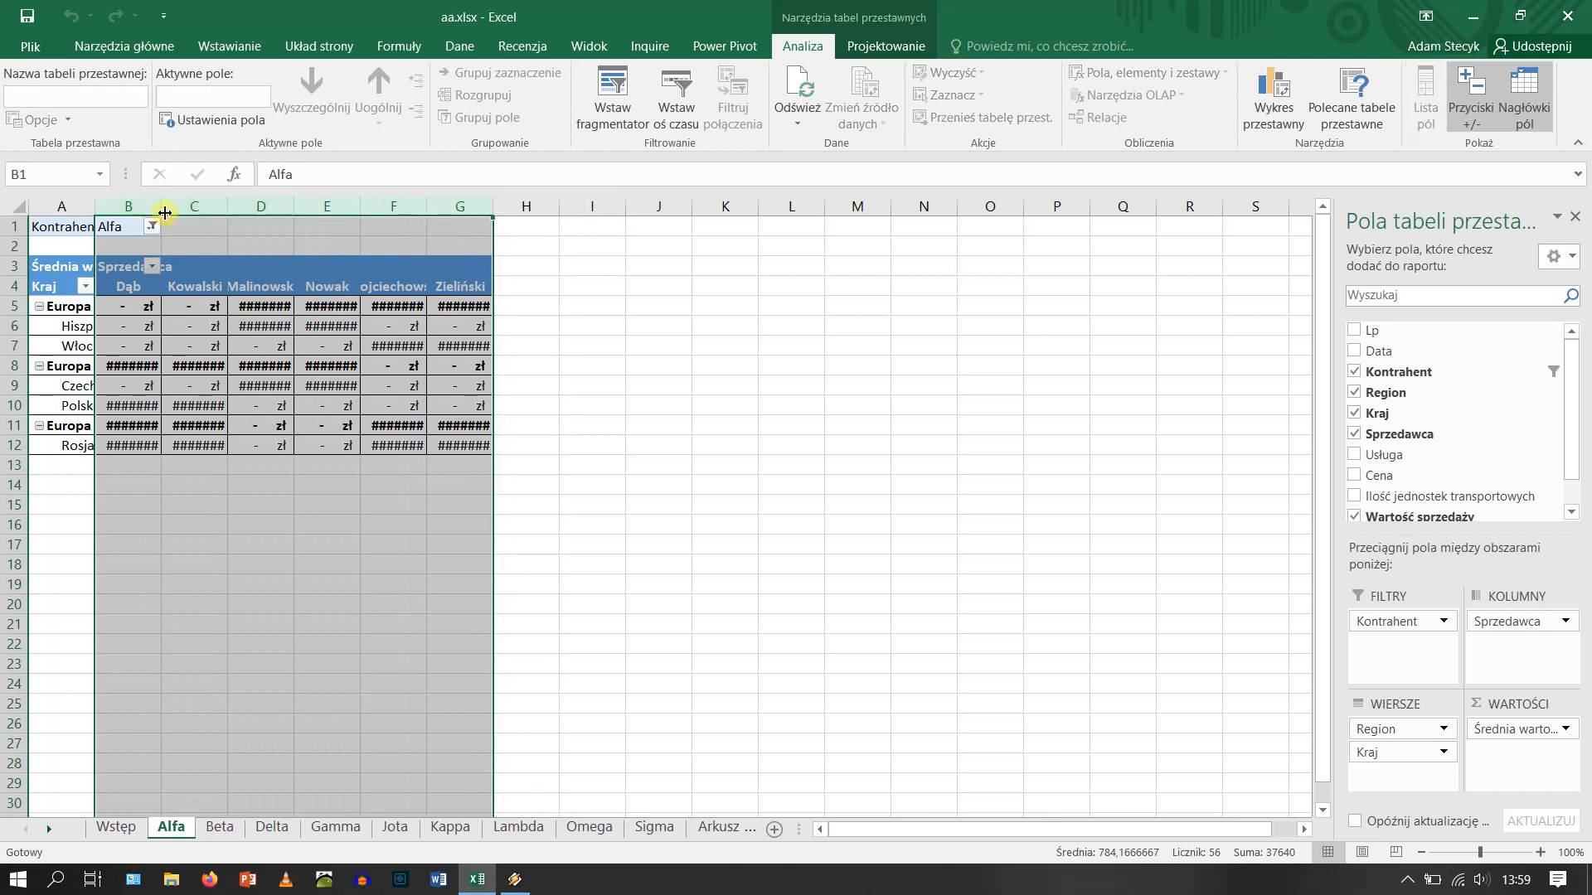
drag(165, 213, 196, 212)
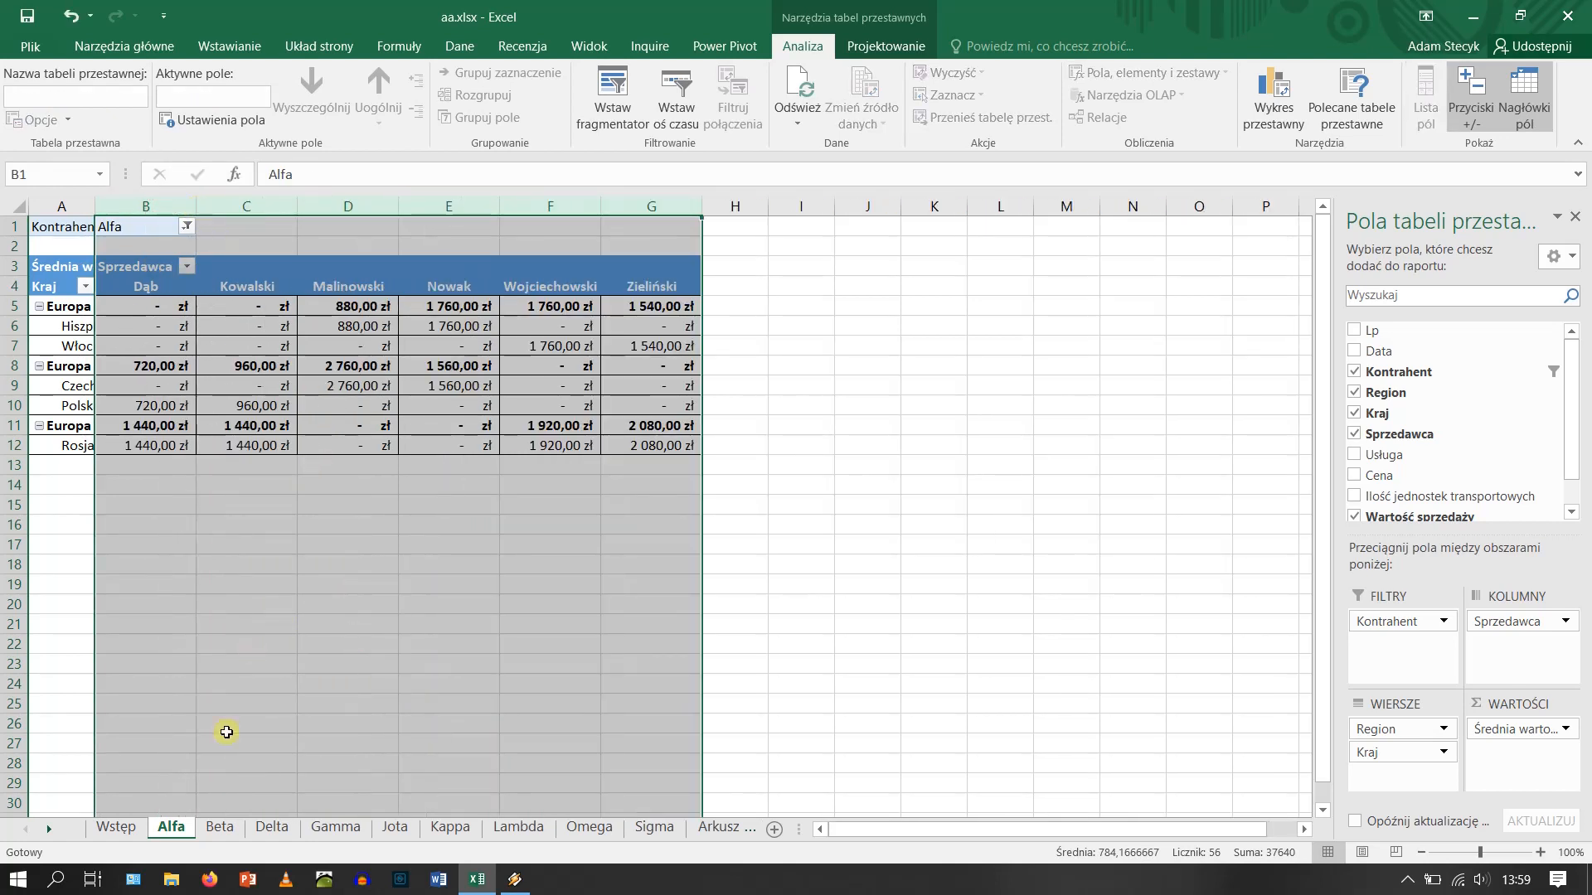
Look through the generated contractor sheets from Beta to Sigma and examine each filtered pivot table.
click(217, 827)
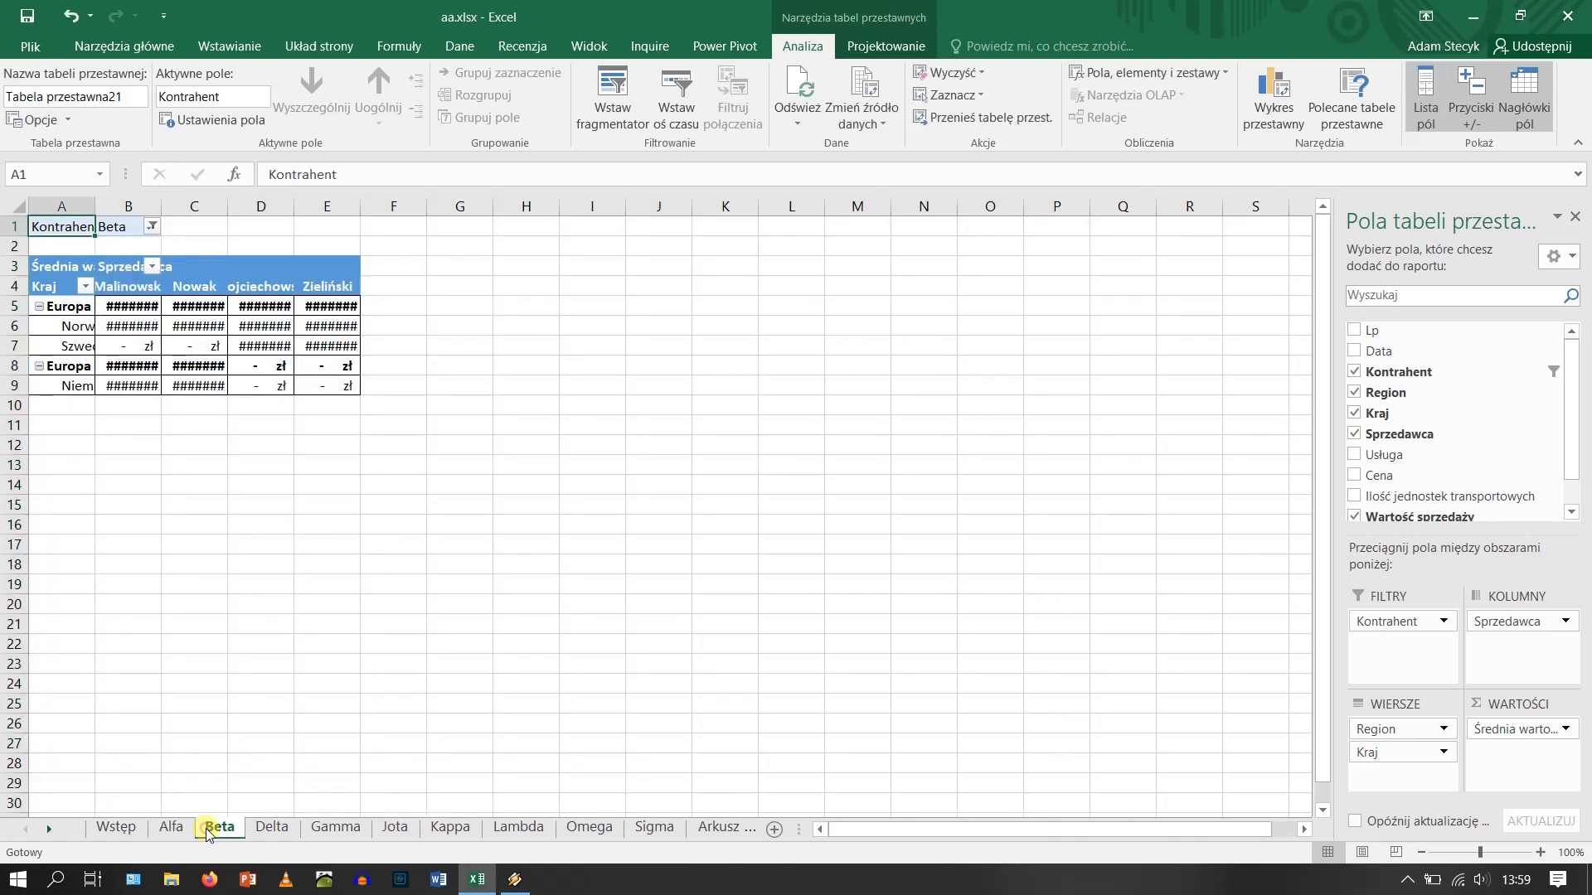
click(267, 827)
click(357, 829)
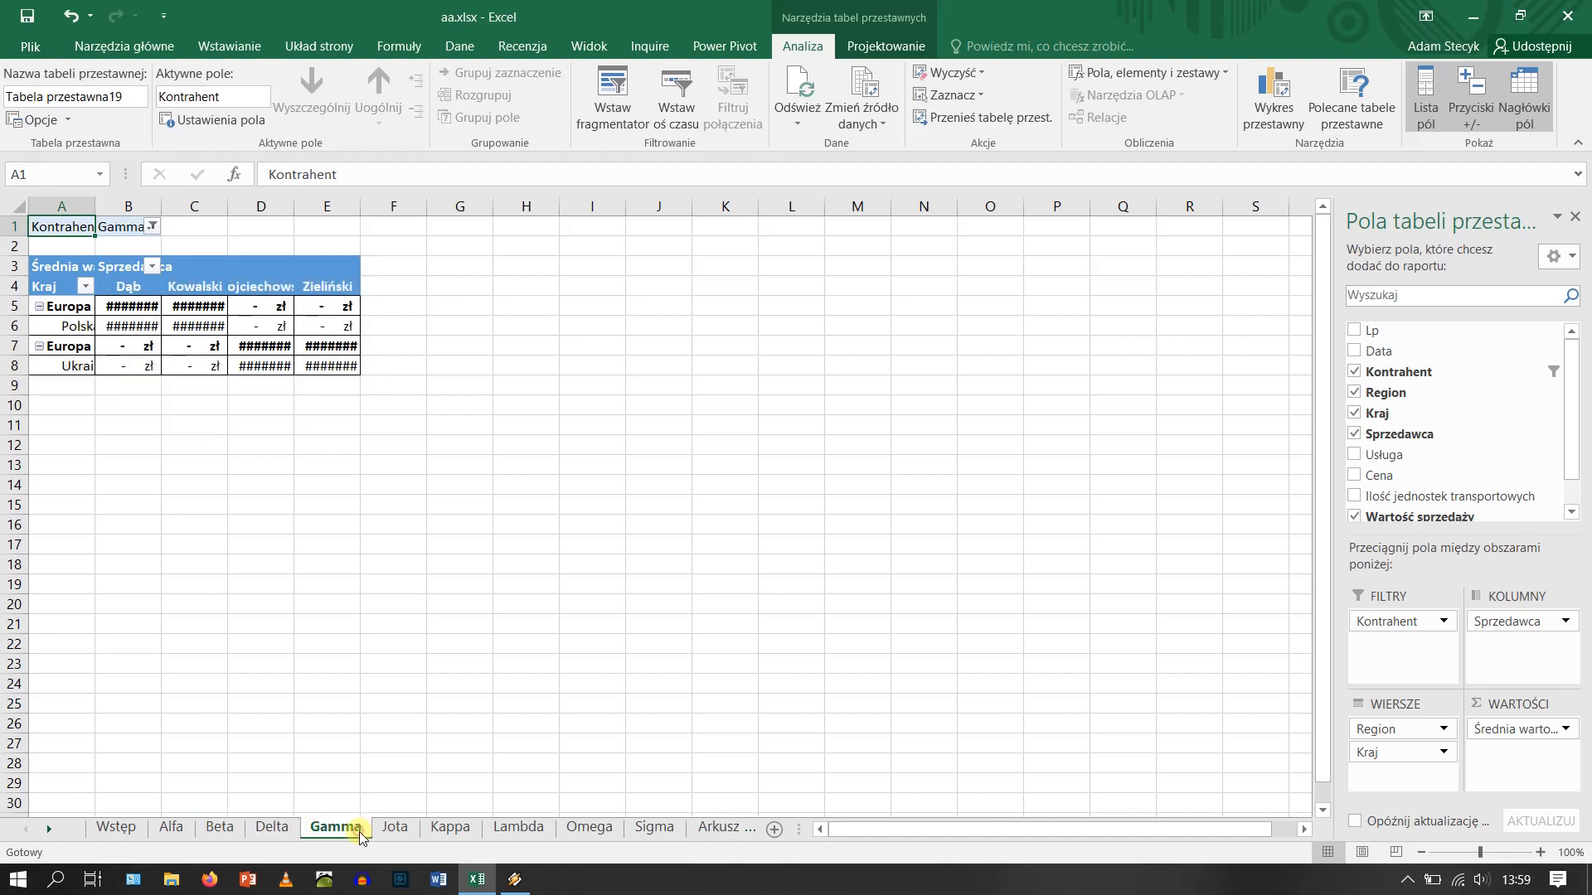
click(395, 827)
click(450, 827)
click(518, 827)
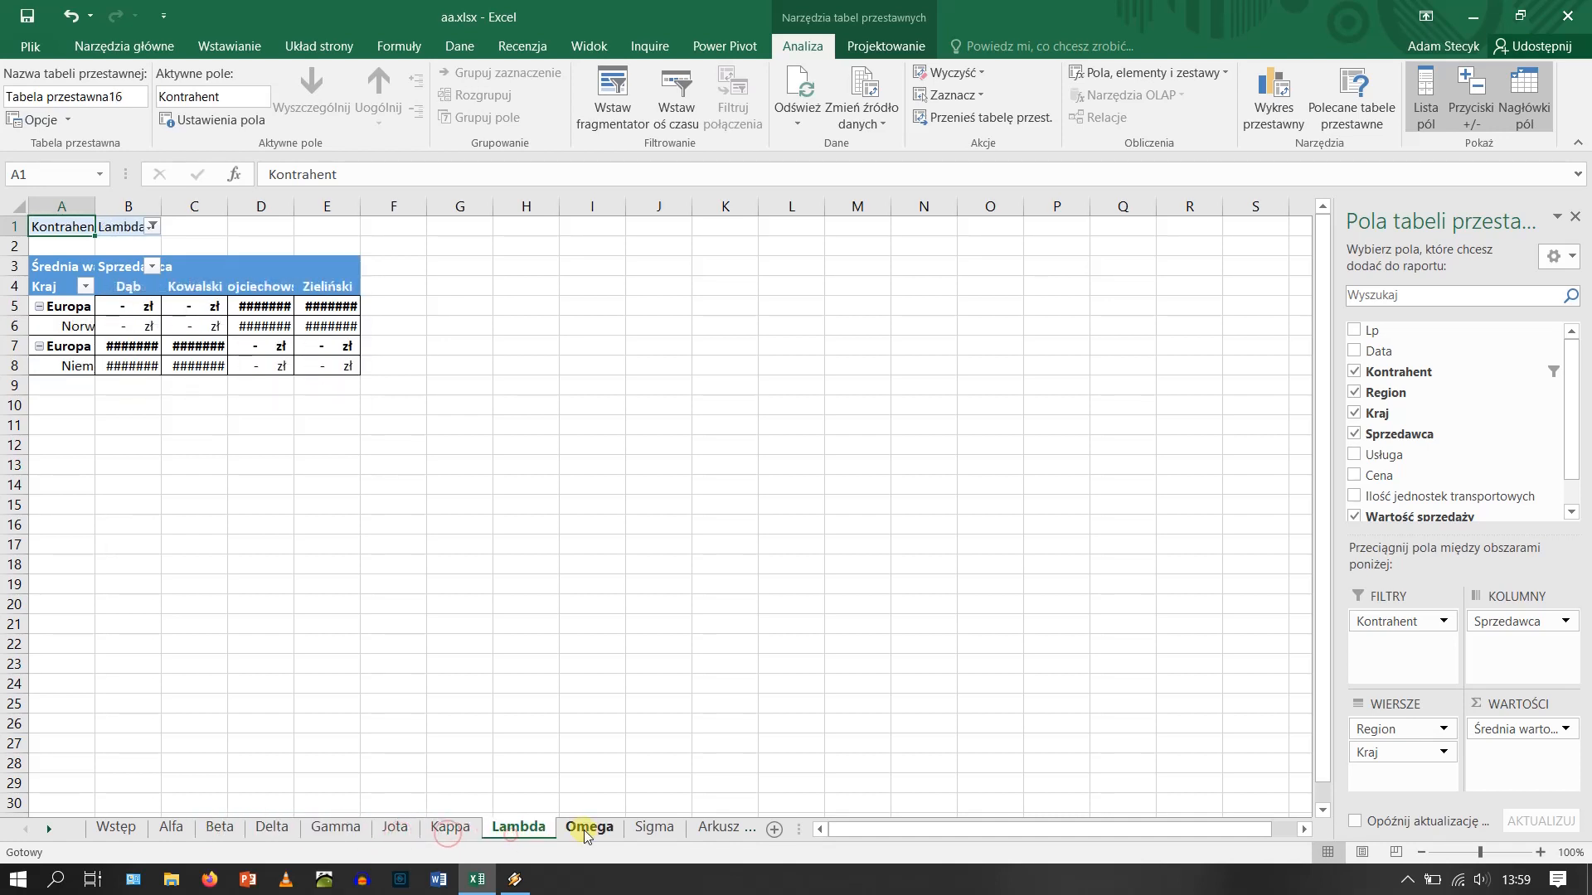
click(586, 828)
click(652, 828)
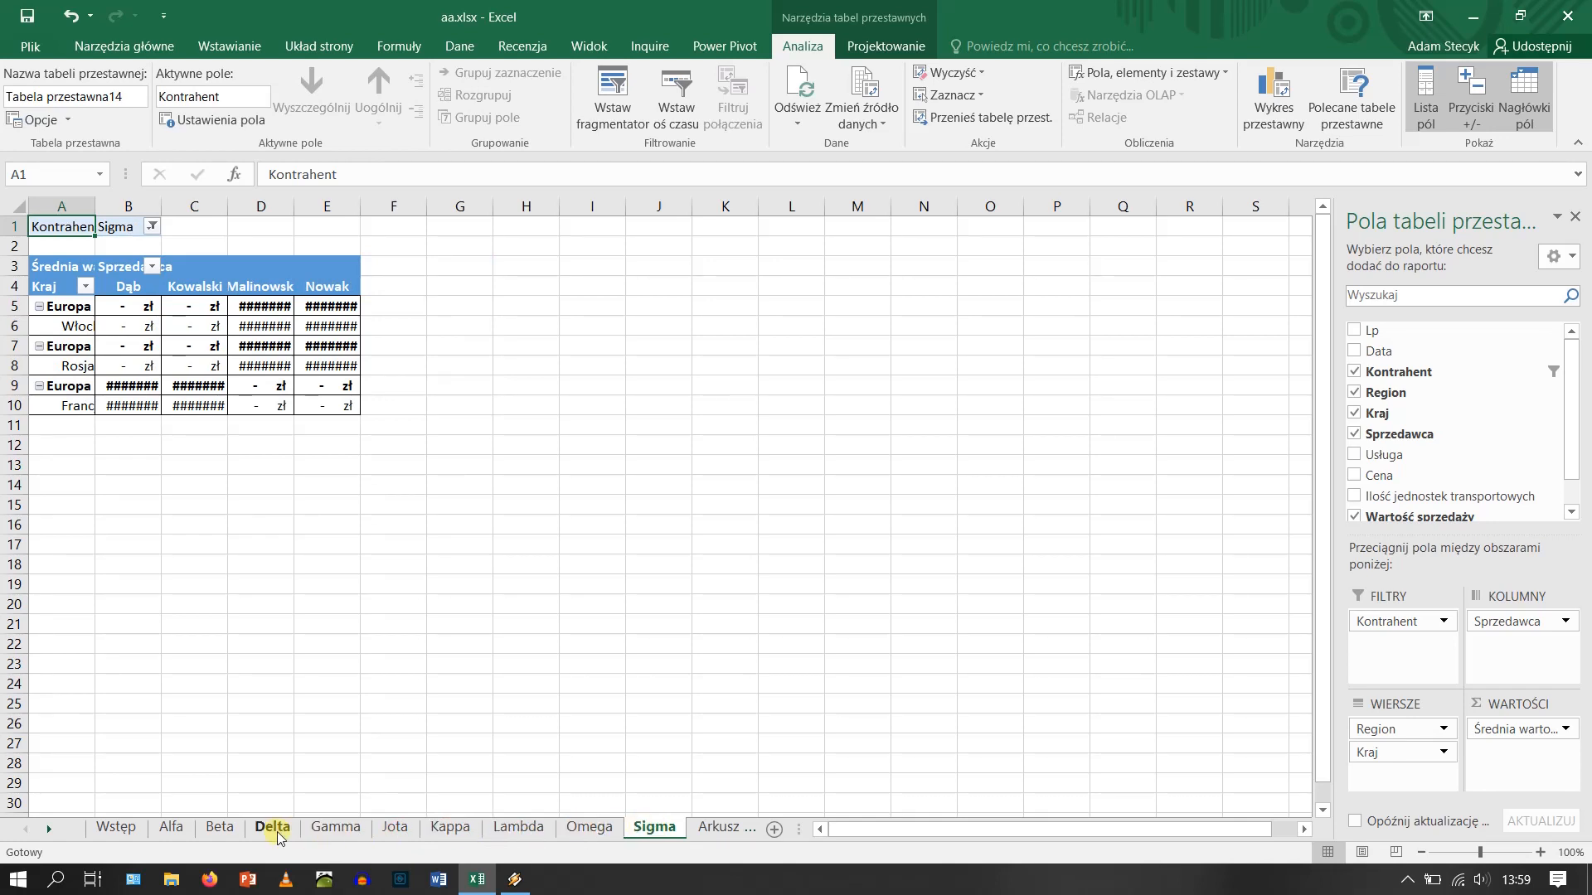
Widen column A on the Alfa sheet so the region and country labels fit.
click(174, 829)
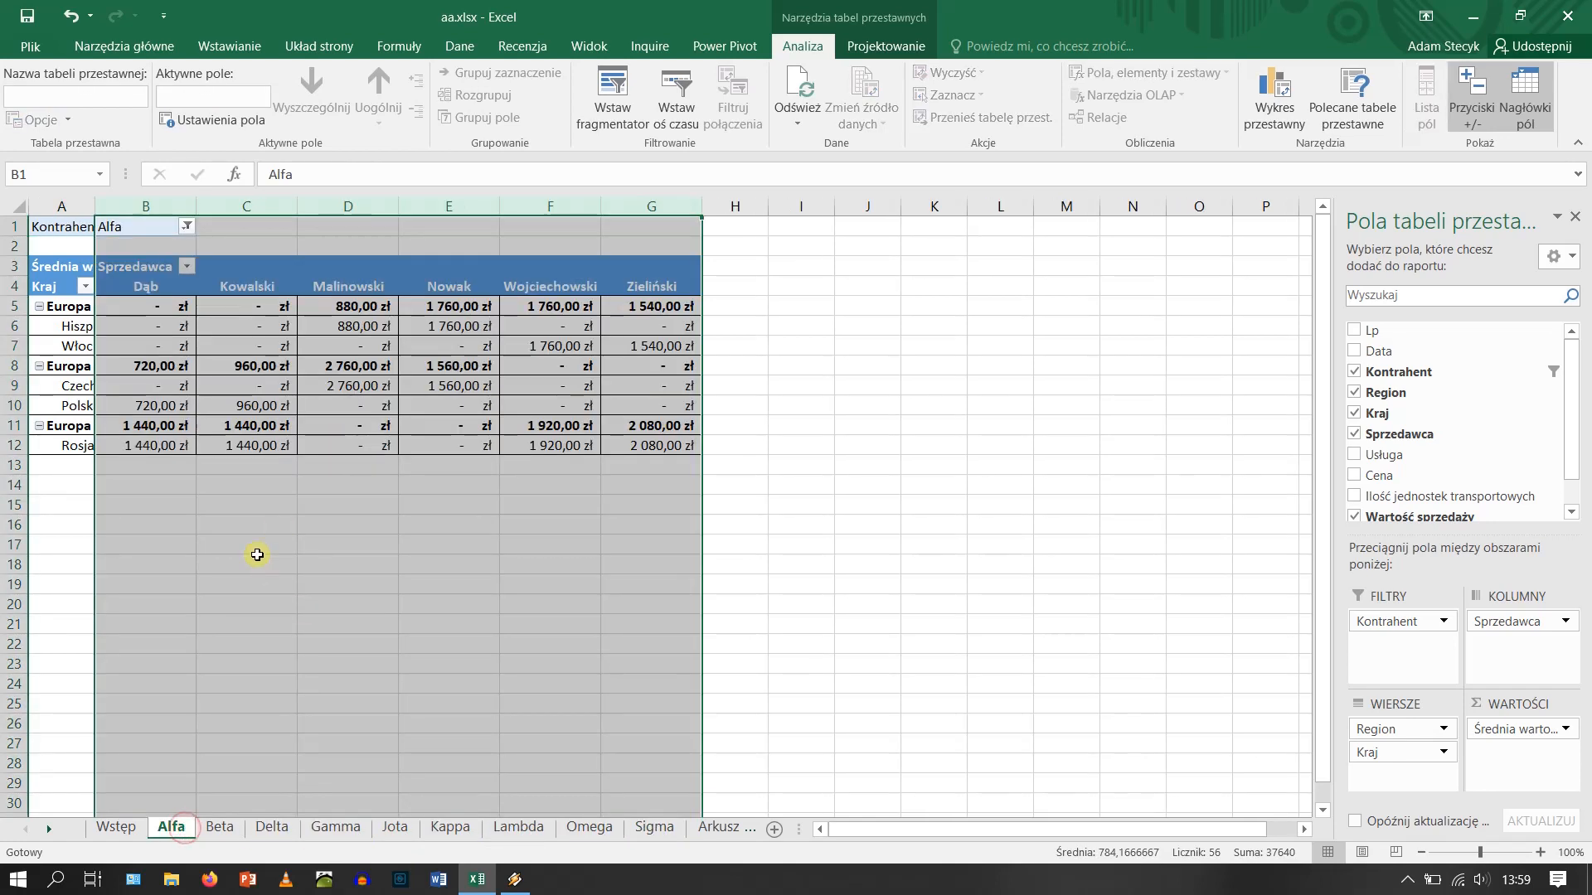
click(256, 555)
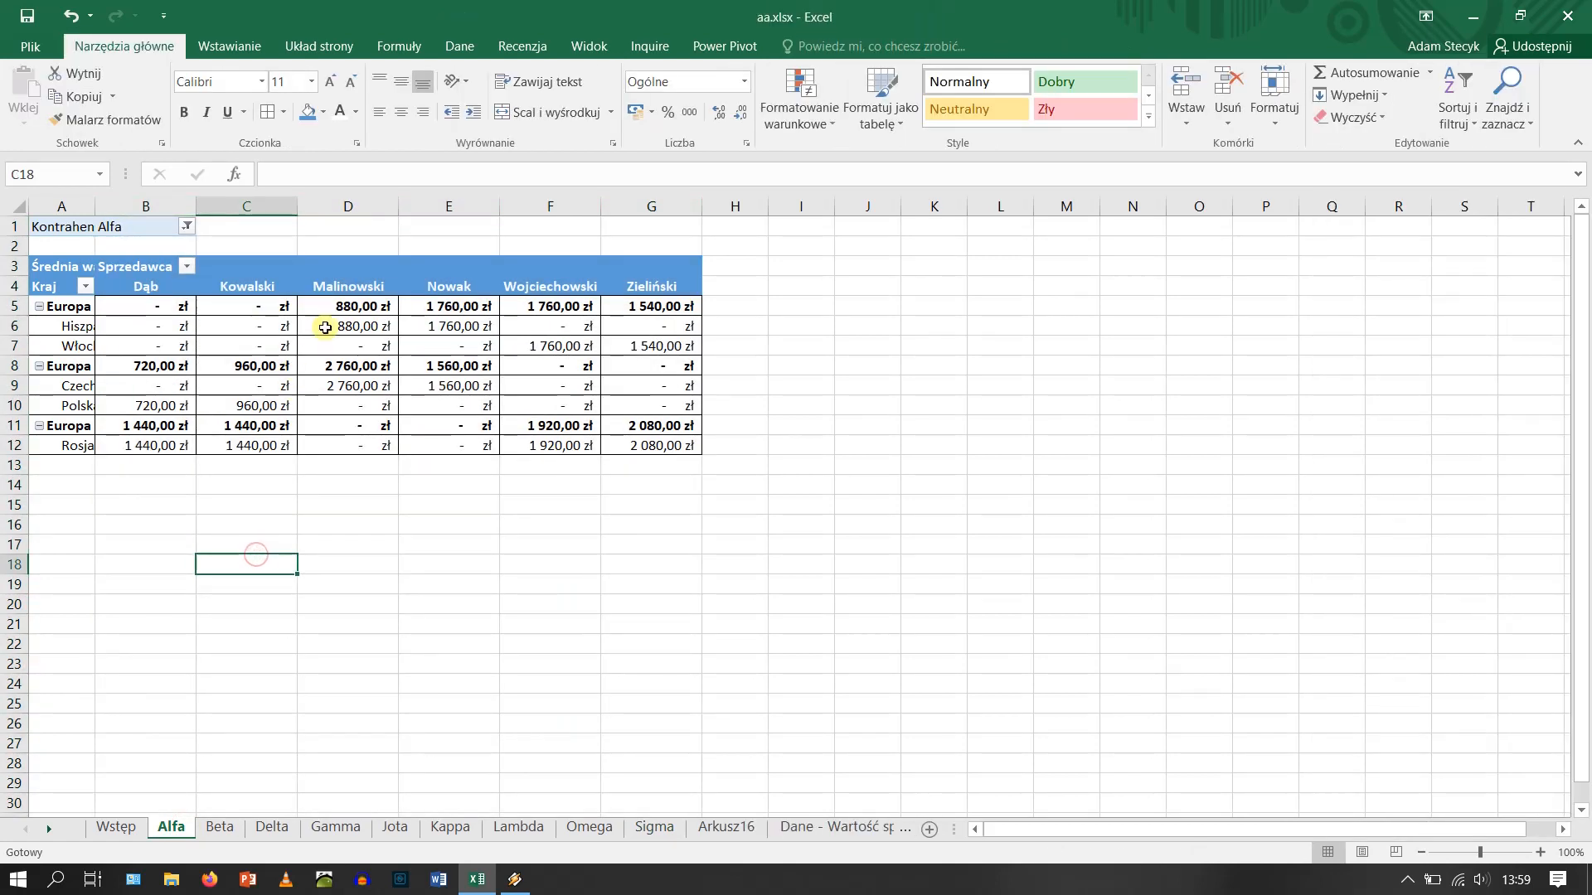
mouse_move(328, 331)
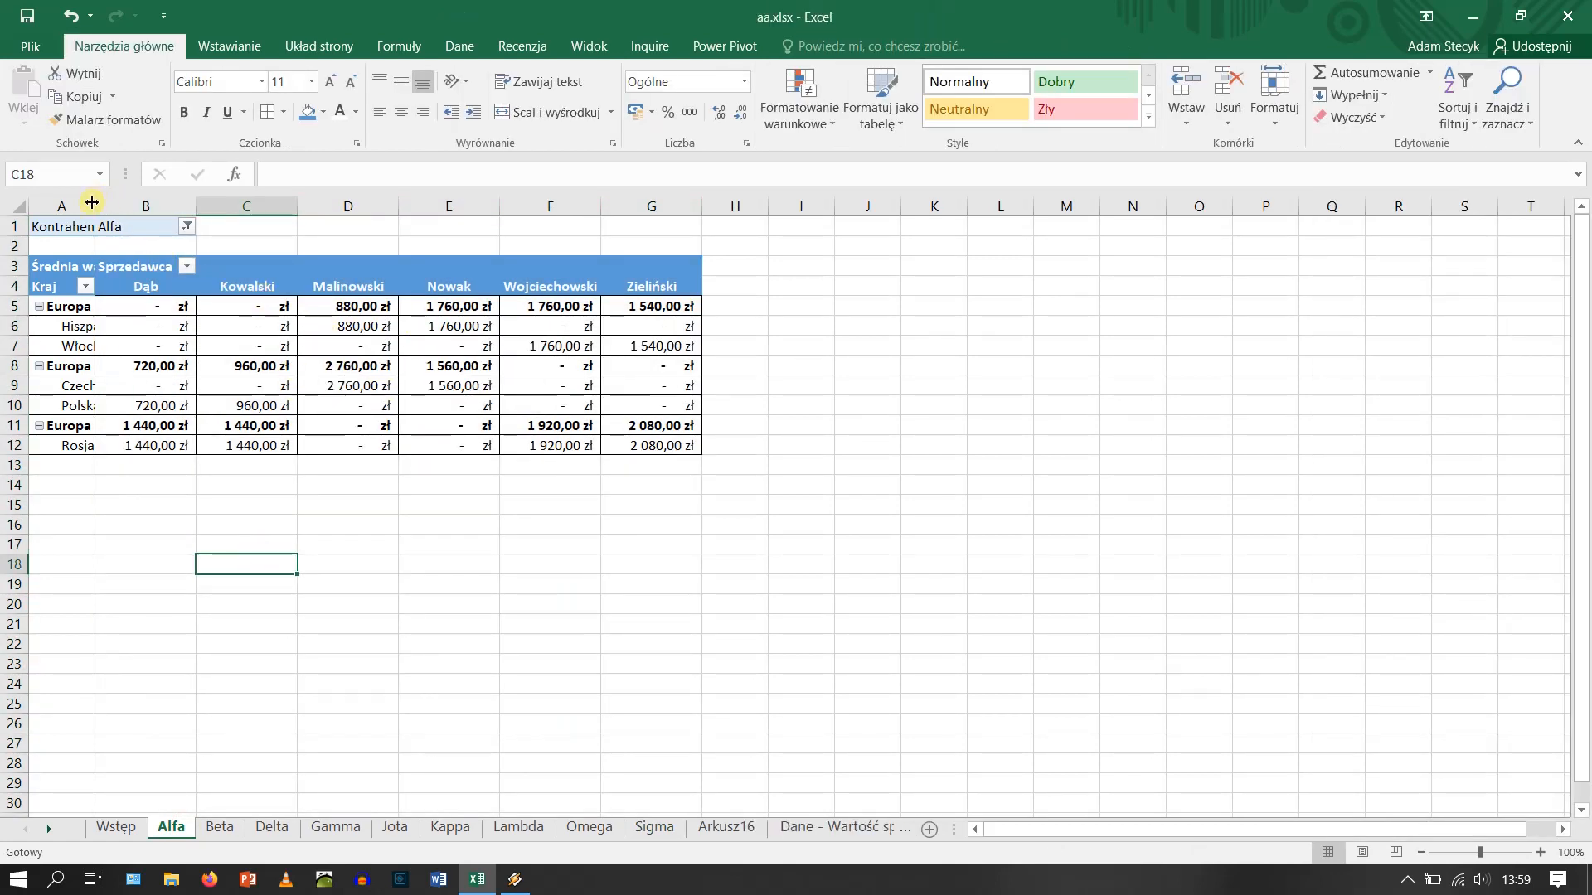
drag(93, 205, 225, 204)
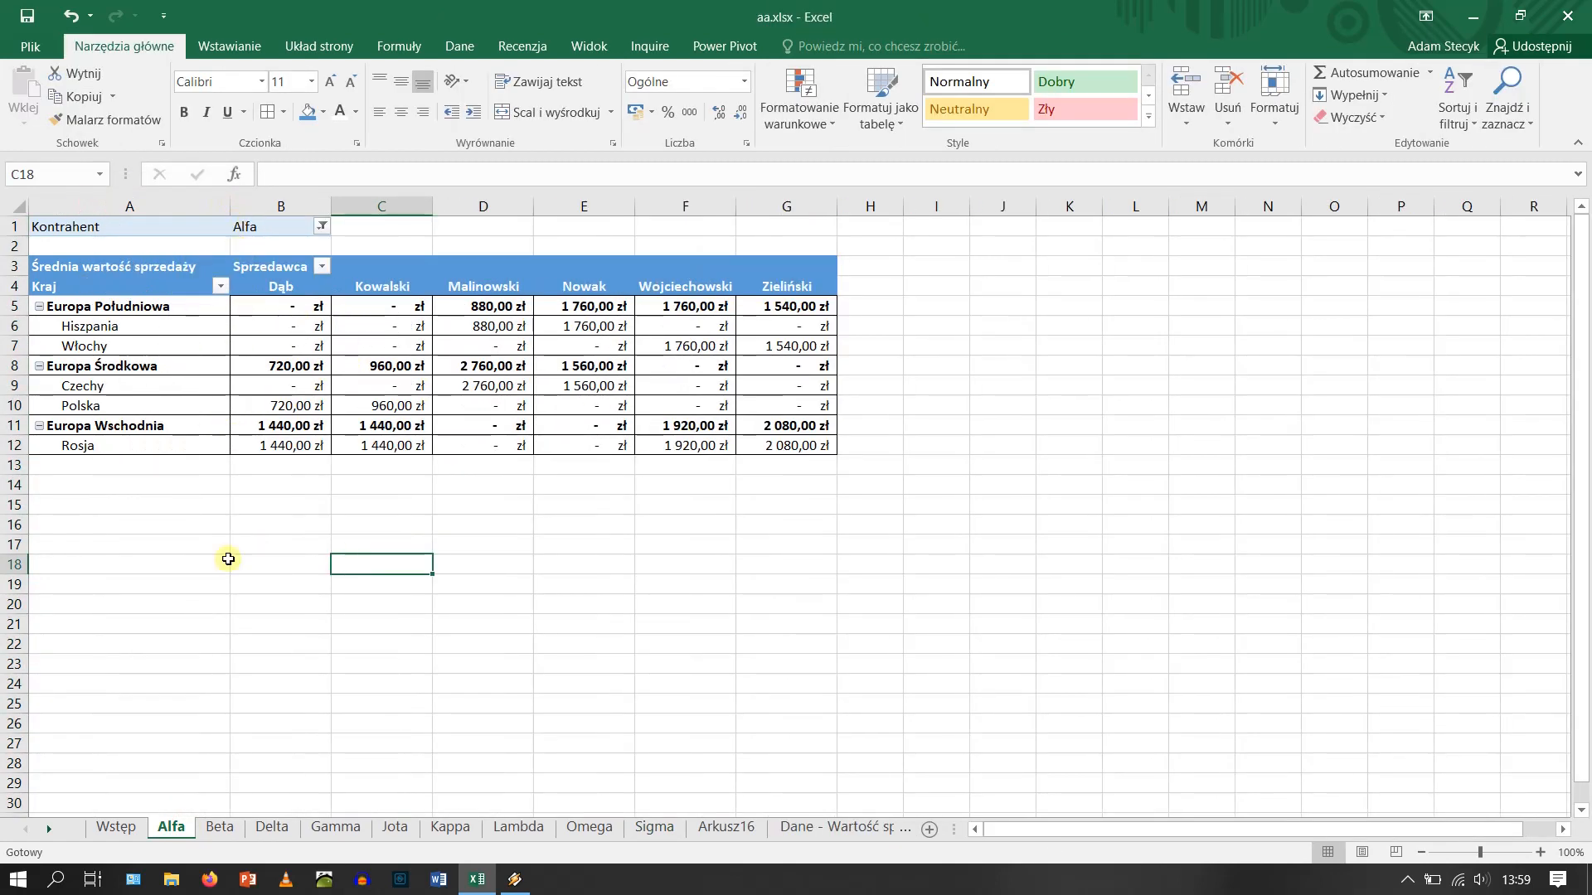
Widen columns A through E equally on the Beta sheet so its labels and amounts are readable.
click(219, 828)
drag(75, 205, 309, 203)
drag(94, 206, 189, 204)
click(445, 524)
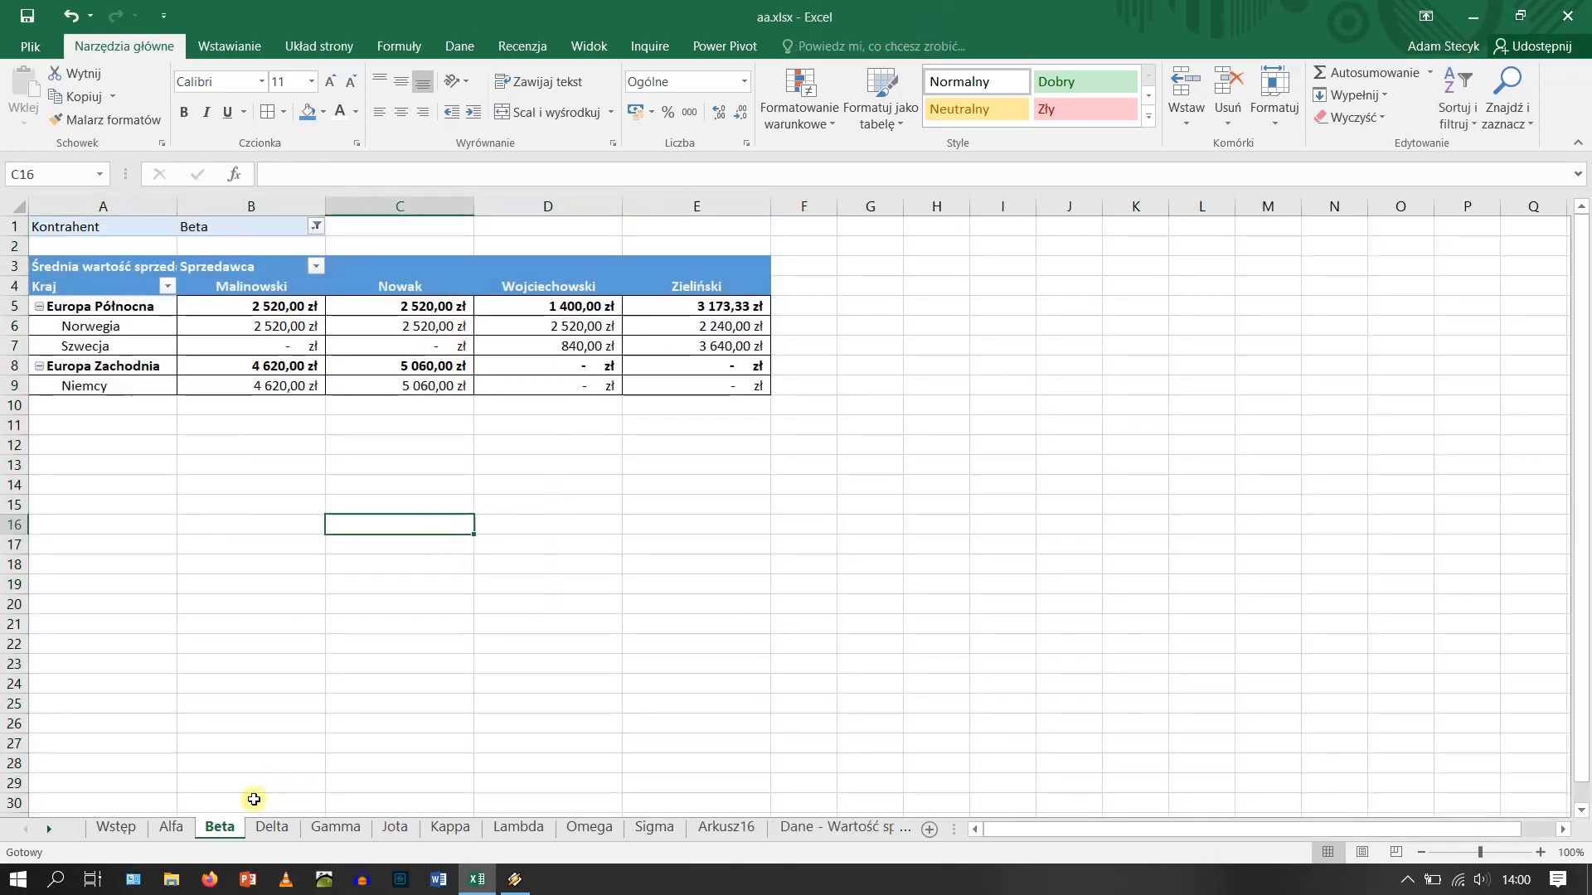
Widen columns A through C equally on the Delta sheet.
click(267, 831)
drag(82, 204, 141, 207)
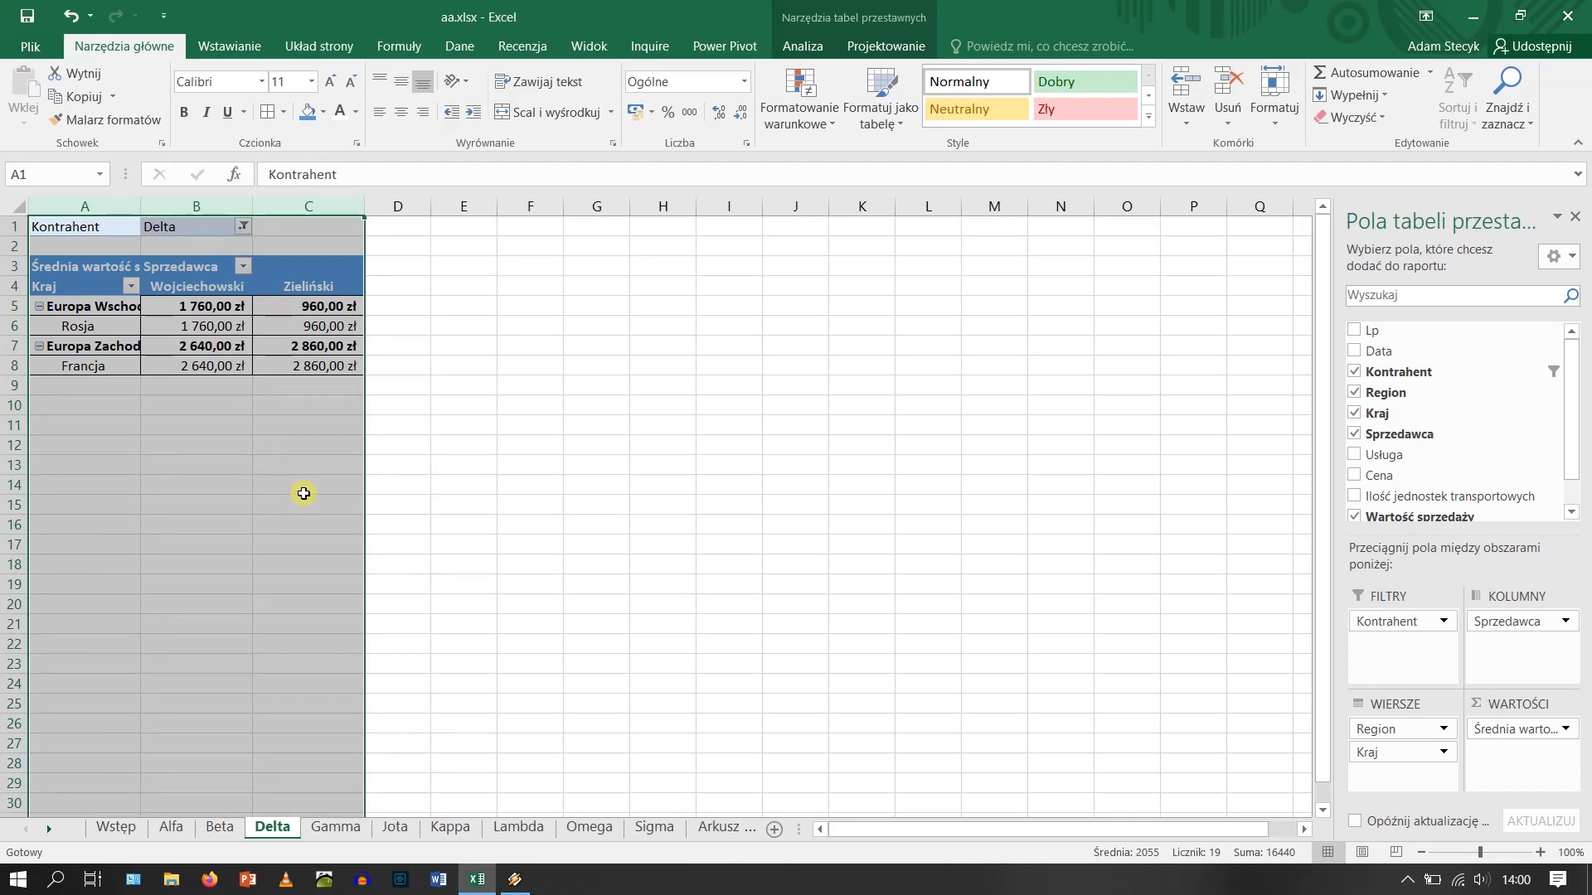
click(303, 493)
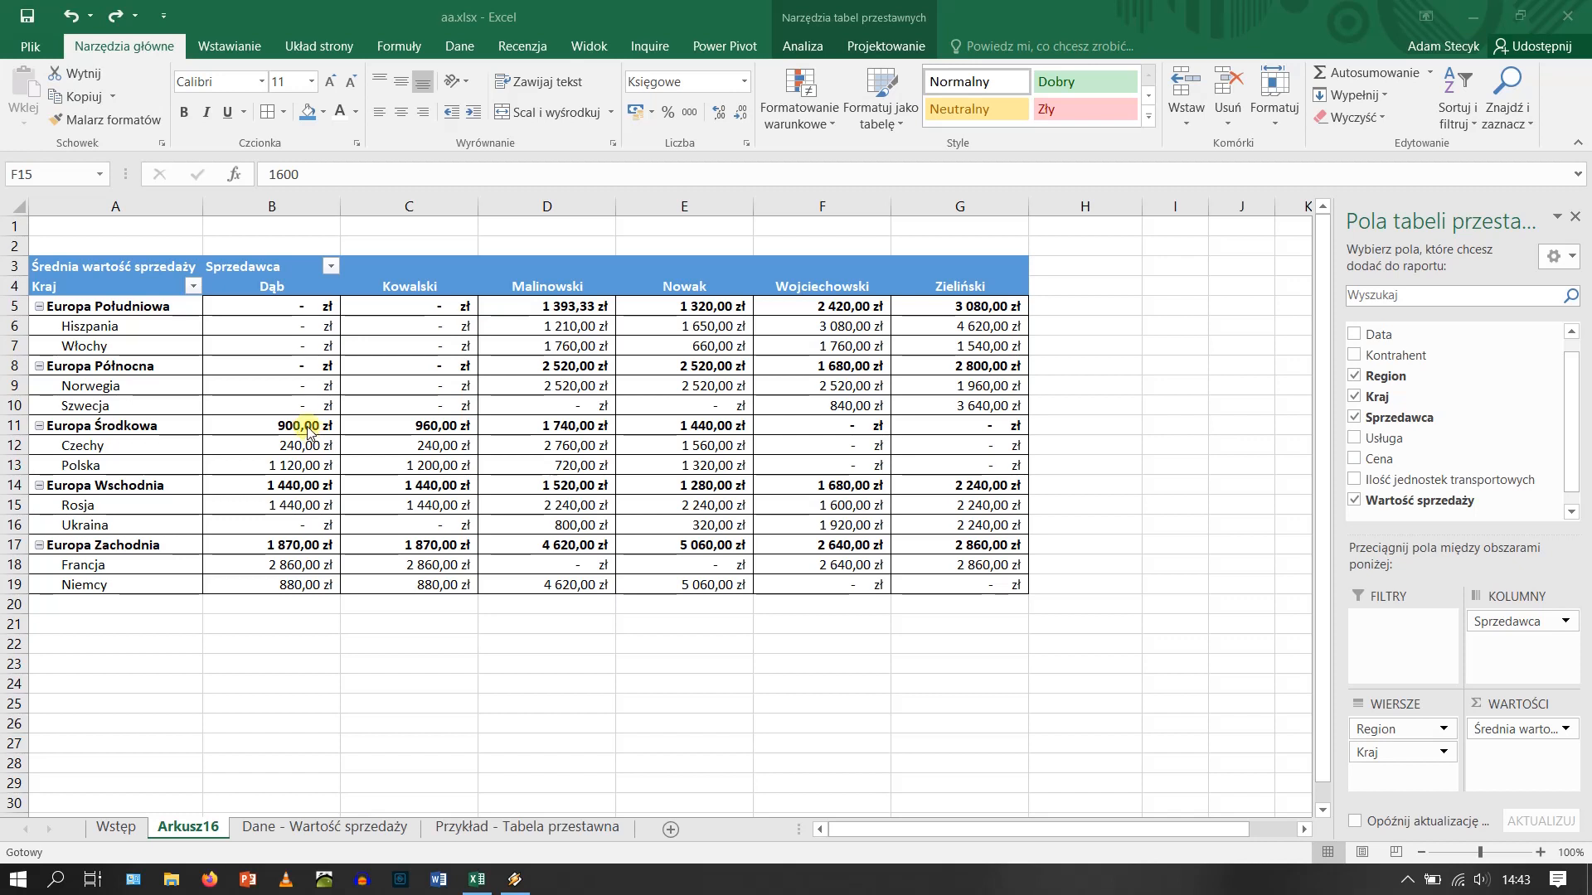
Filter the Sprzedawca column labels on Arkusz16 to hide the second, third and fourth salespeople in the list.
click(331, 267)
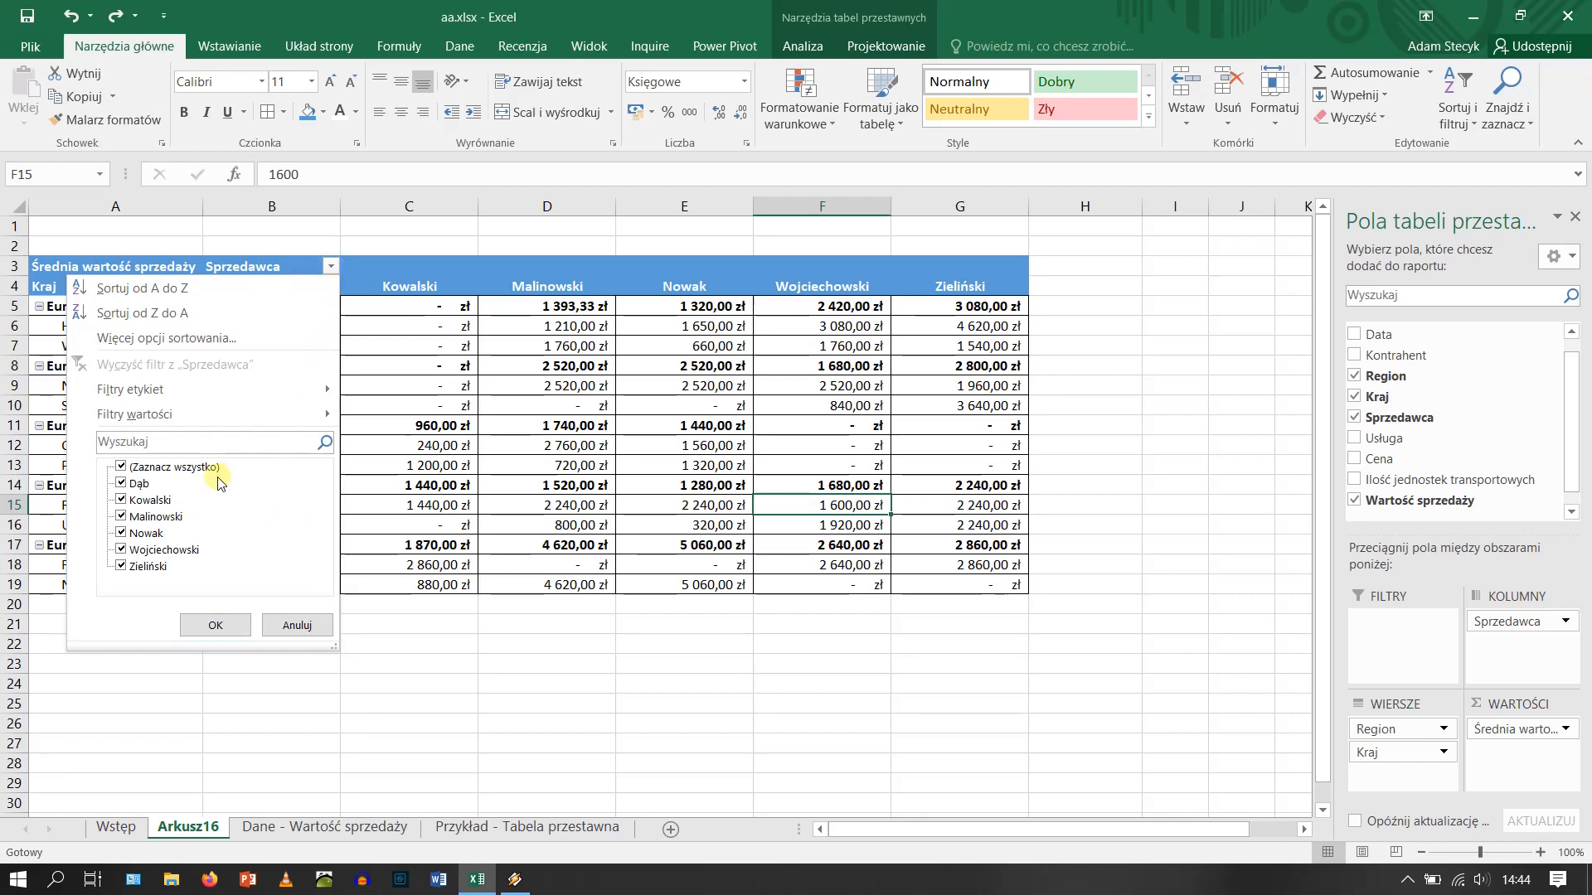
click(121, 500)
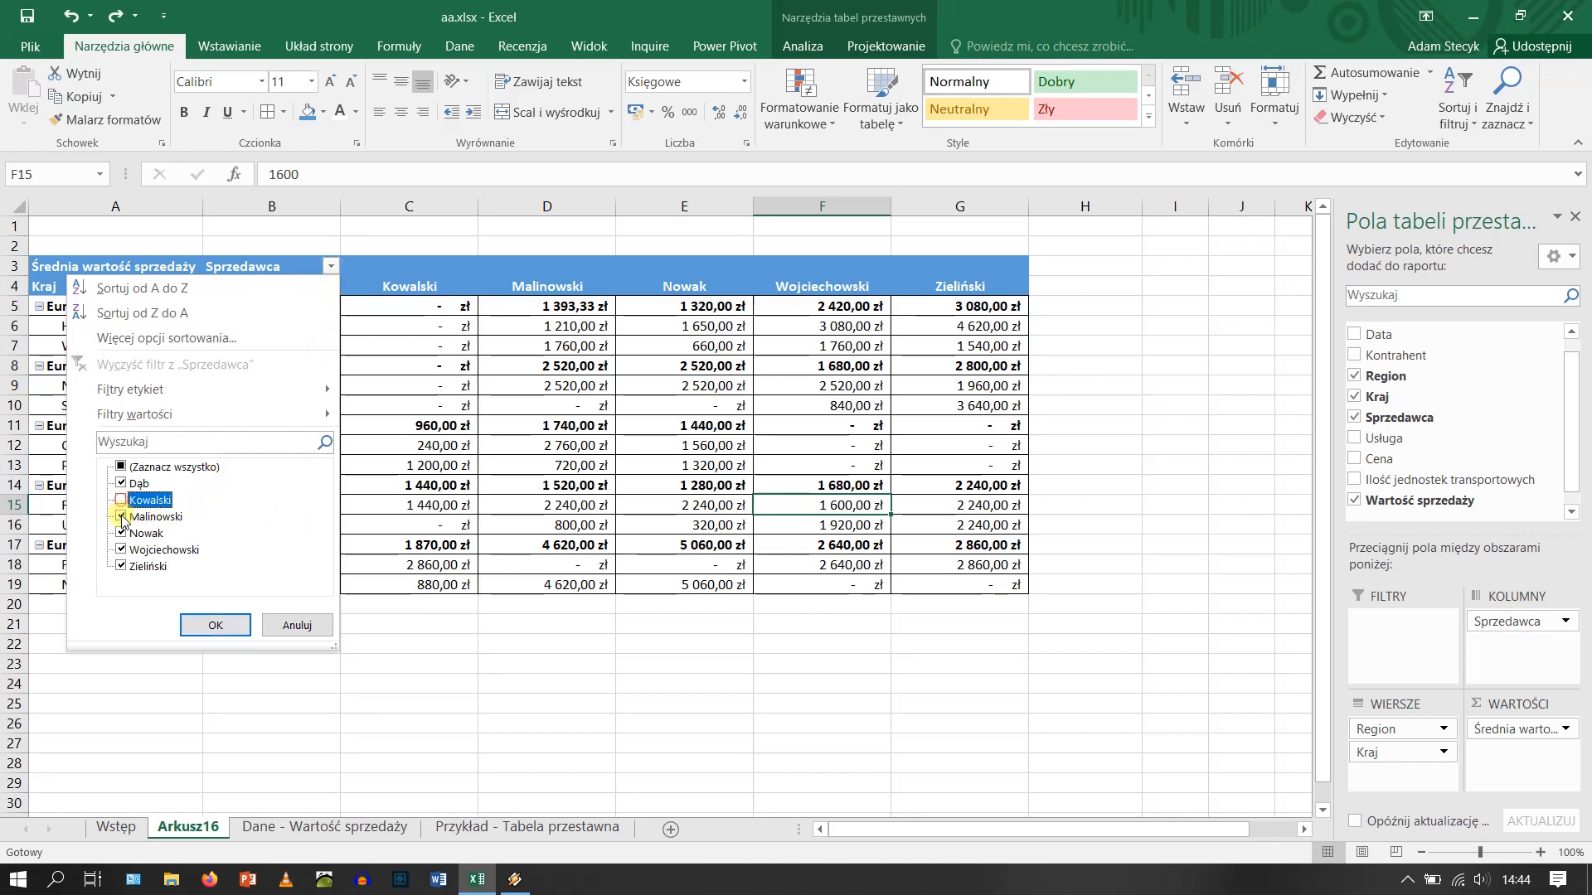
click(121, 516)
click(121, 533)
click(209, 627)
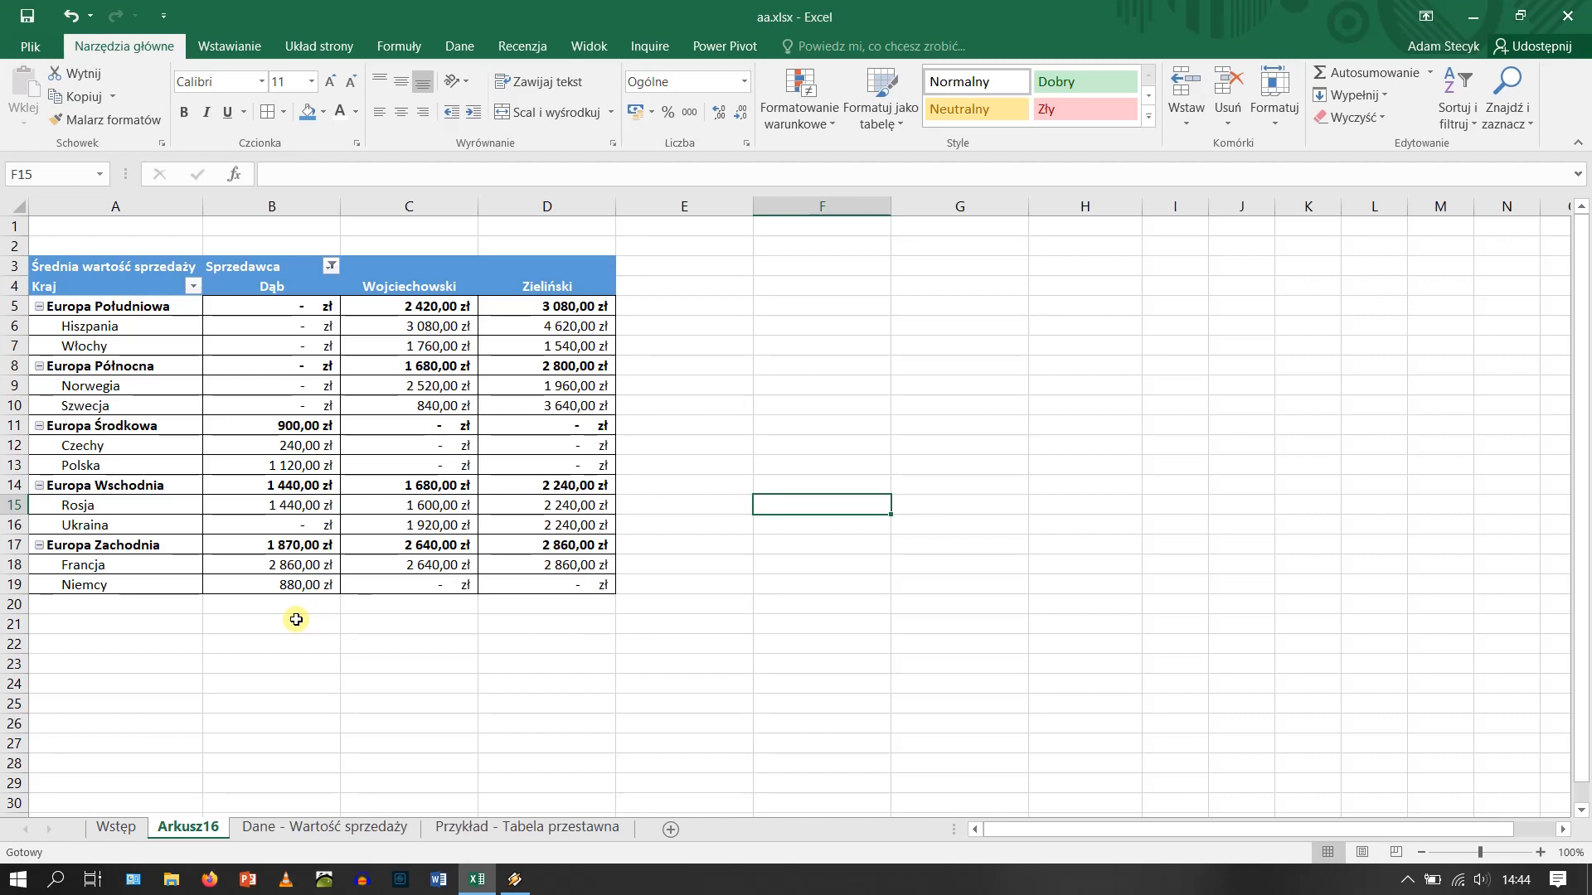
Show all salespeople again in the Sprzedawca column labels.
click(333, 266)
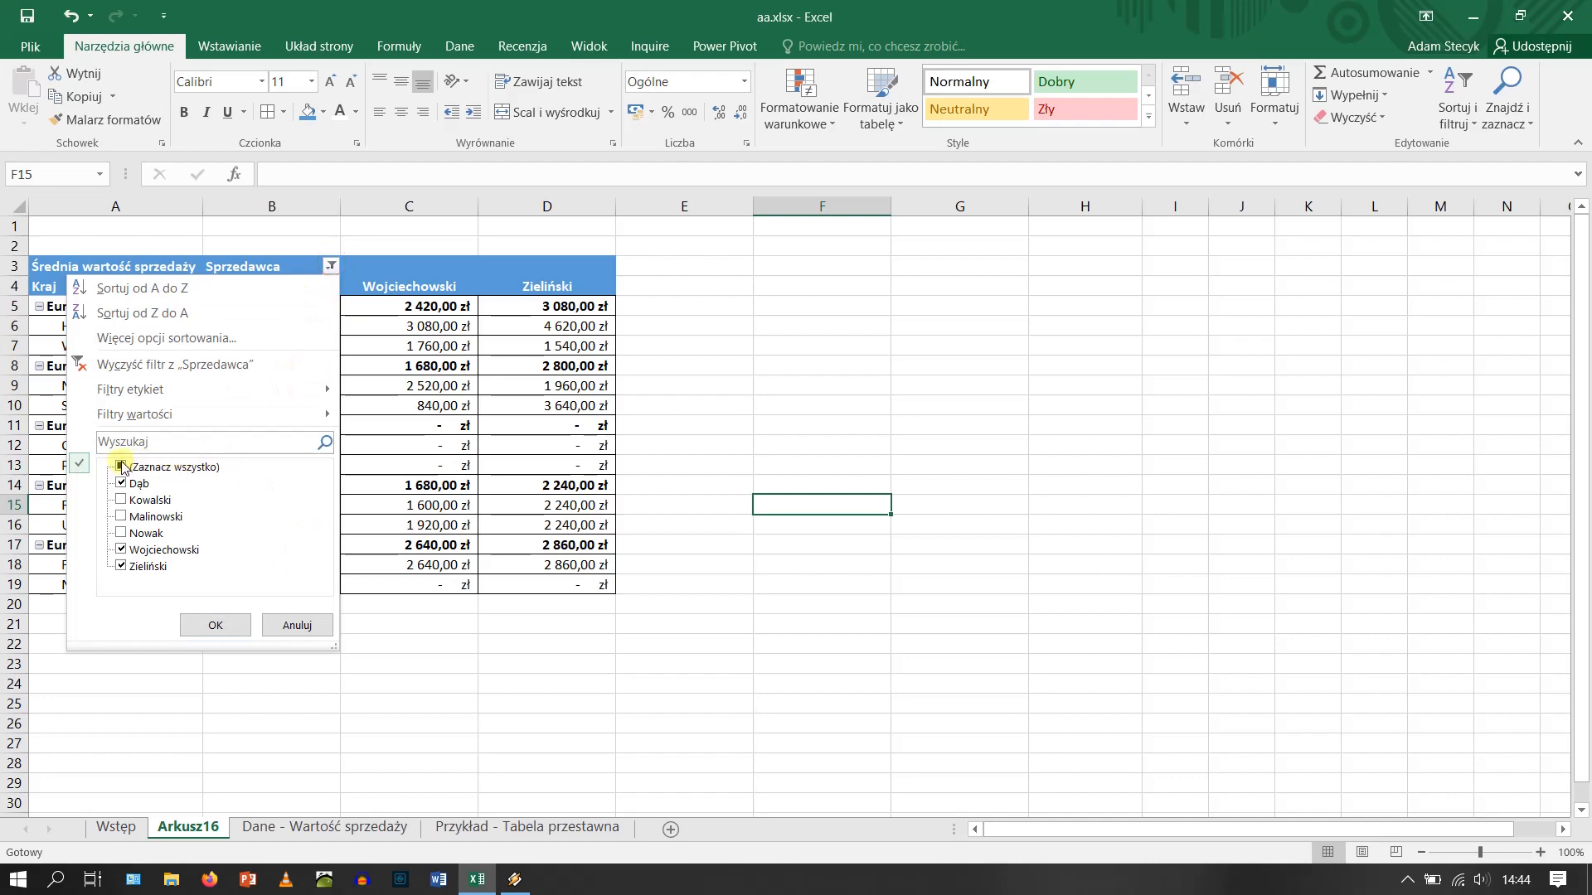
click(222, 625)
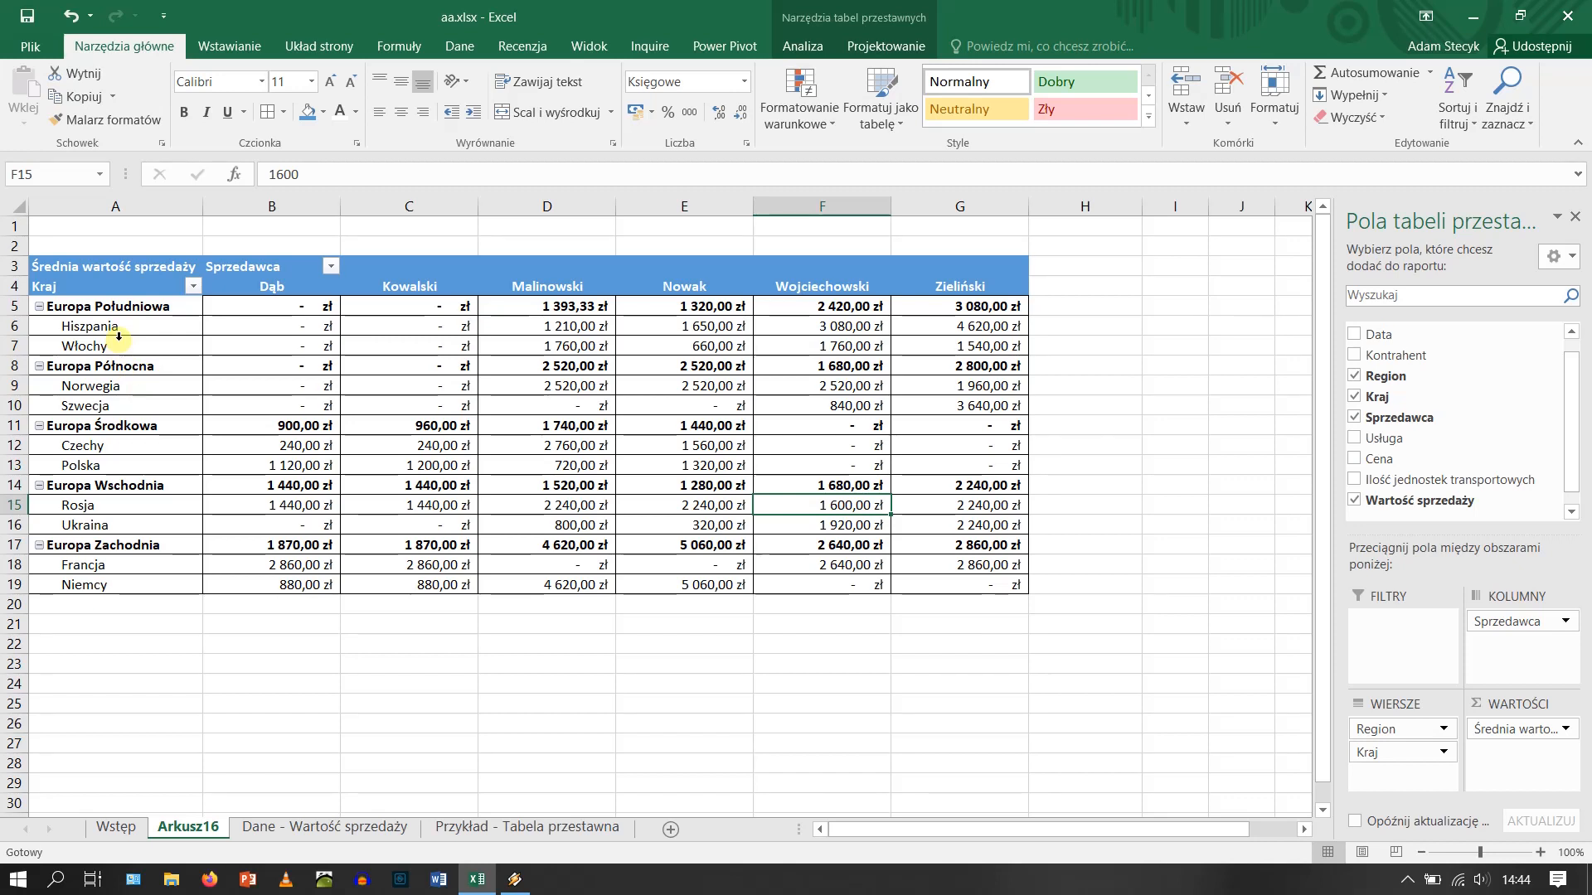
Filter the Region row labels to hide Europa Północna and Europa Środkowa, and restore both regions.
click(112, 306)
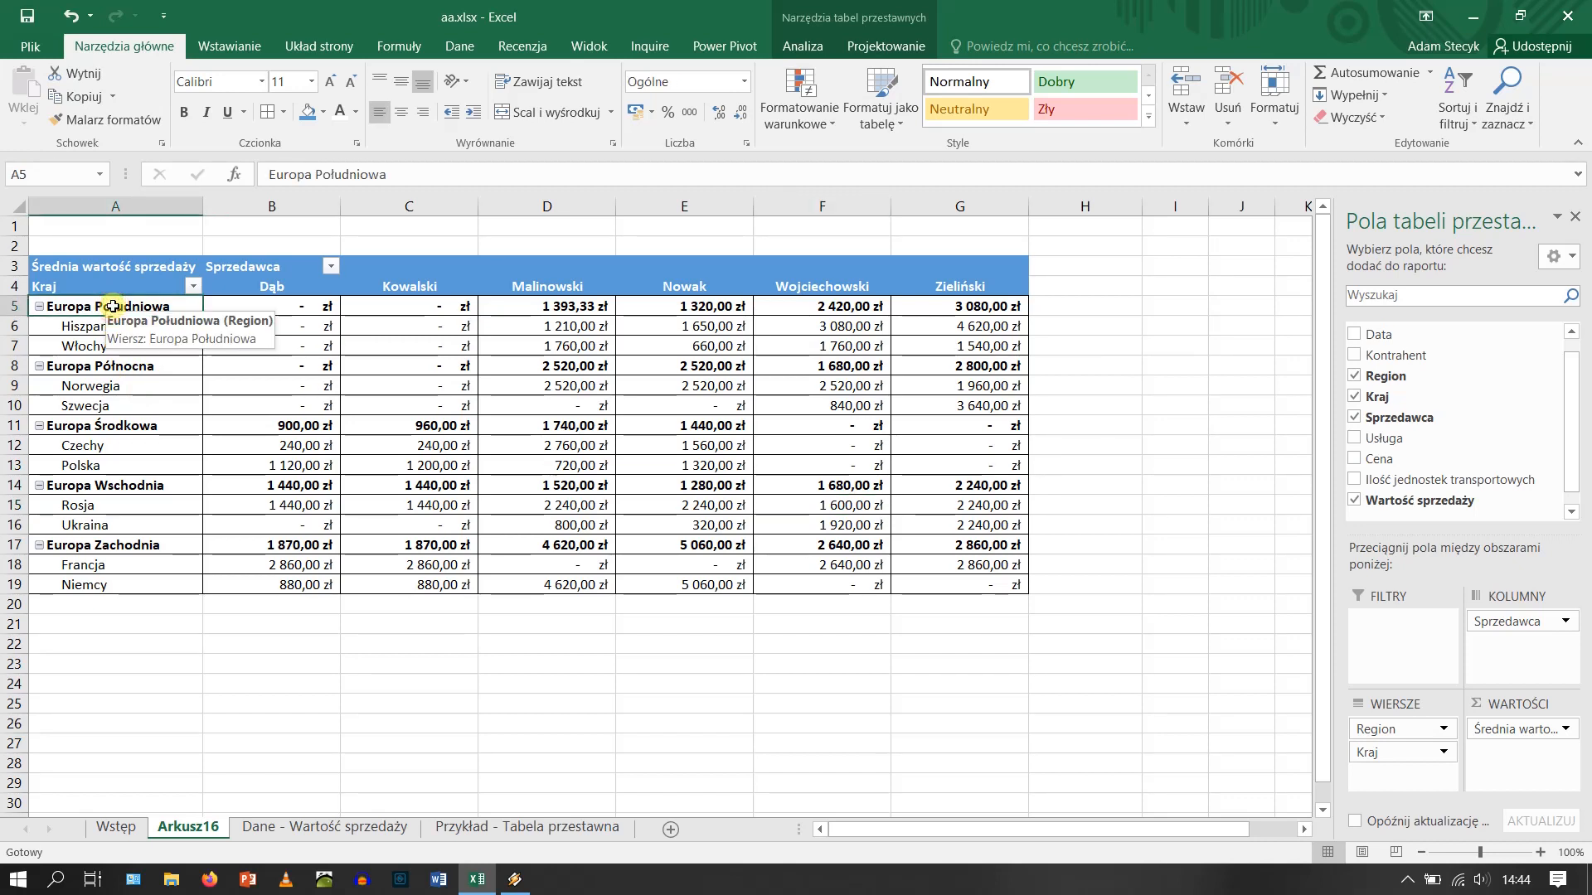
click(193, 286)
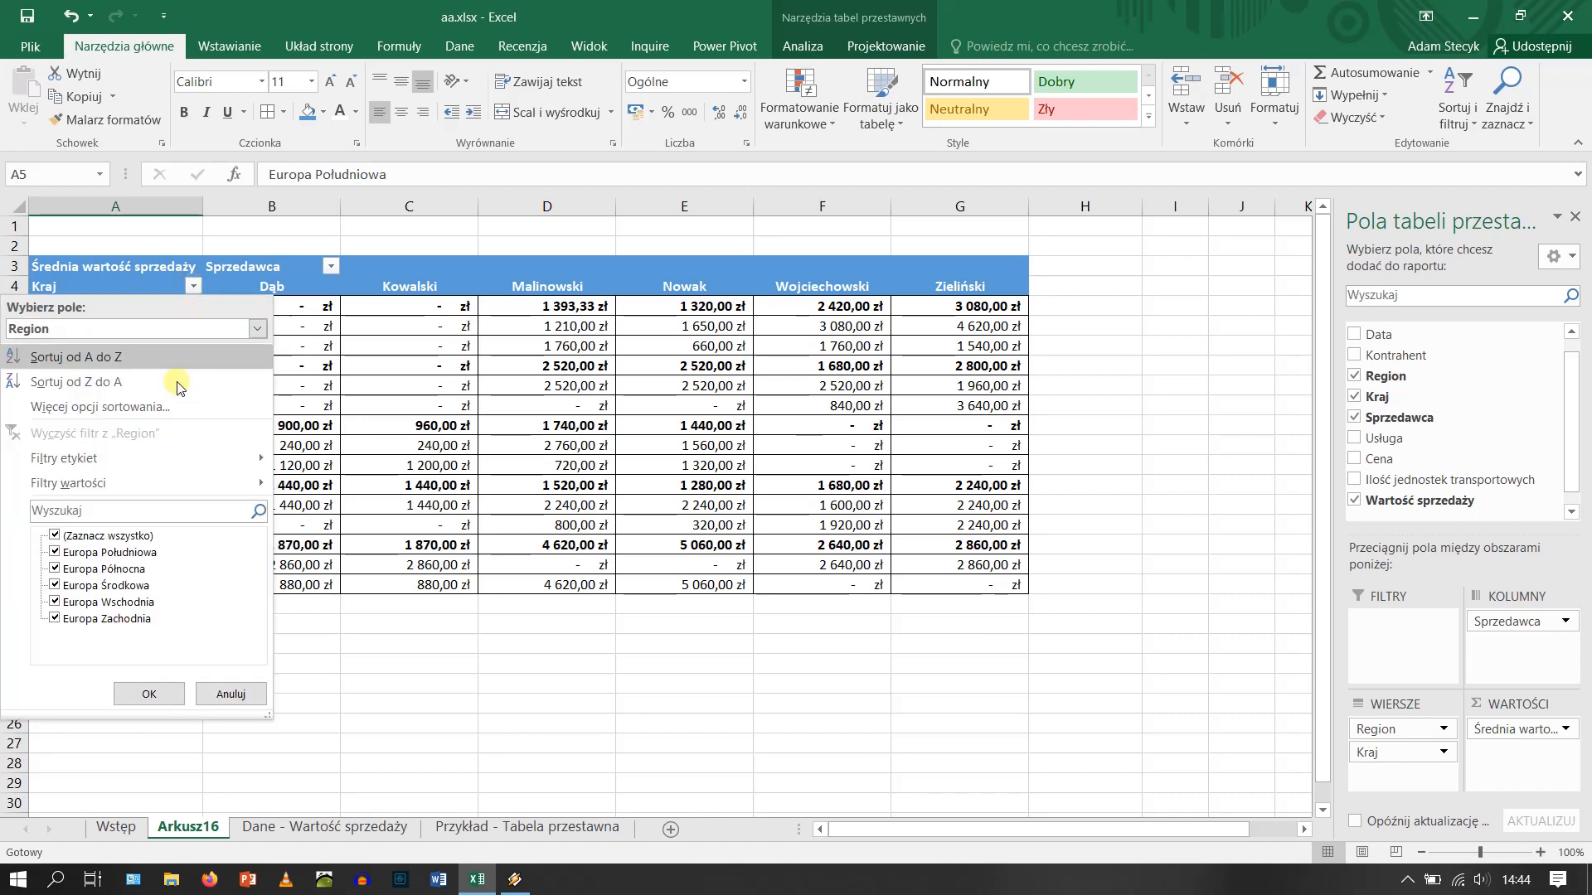
click(55, 571)
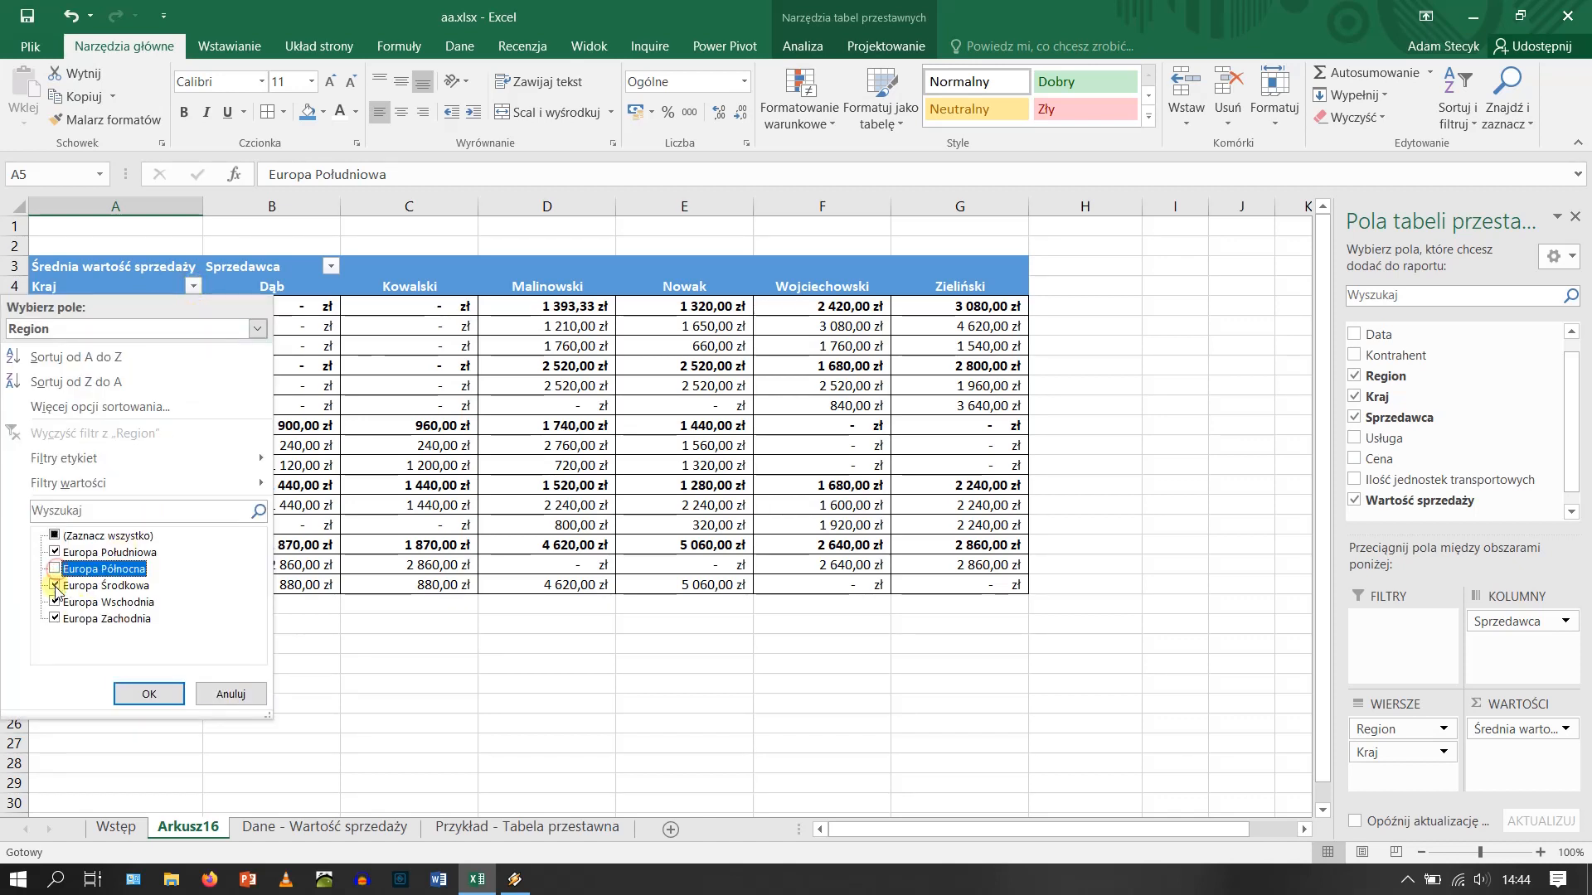
click(55, 586)
click(157, 695)
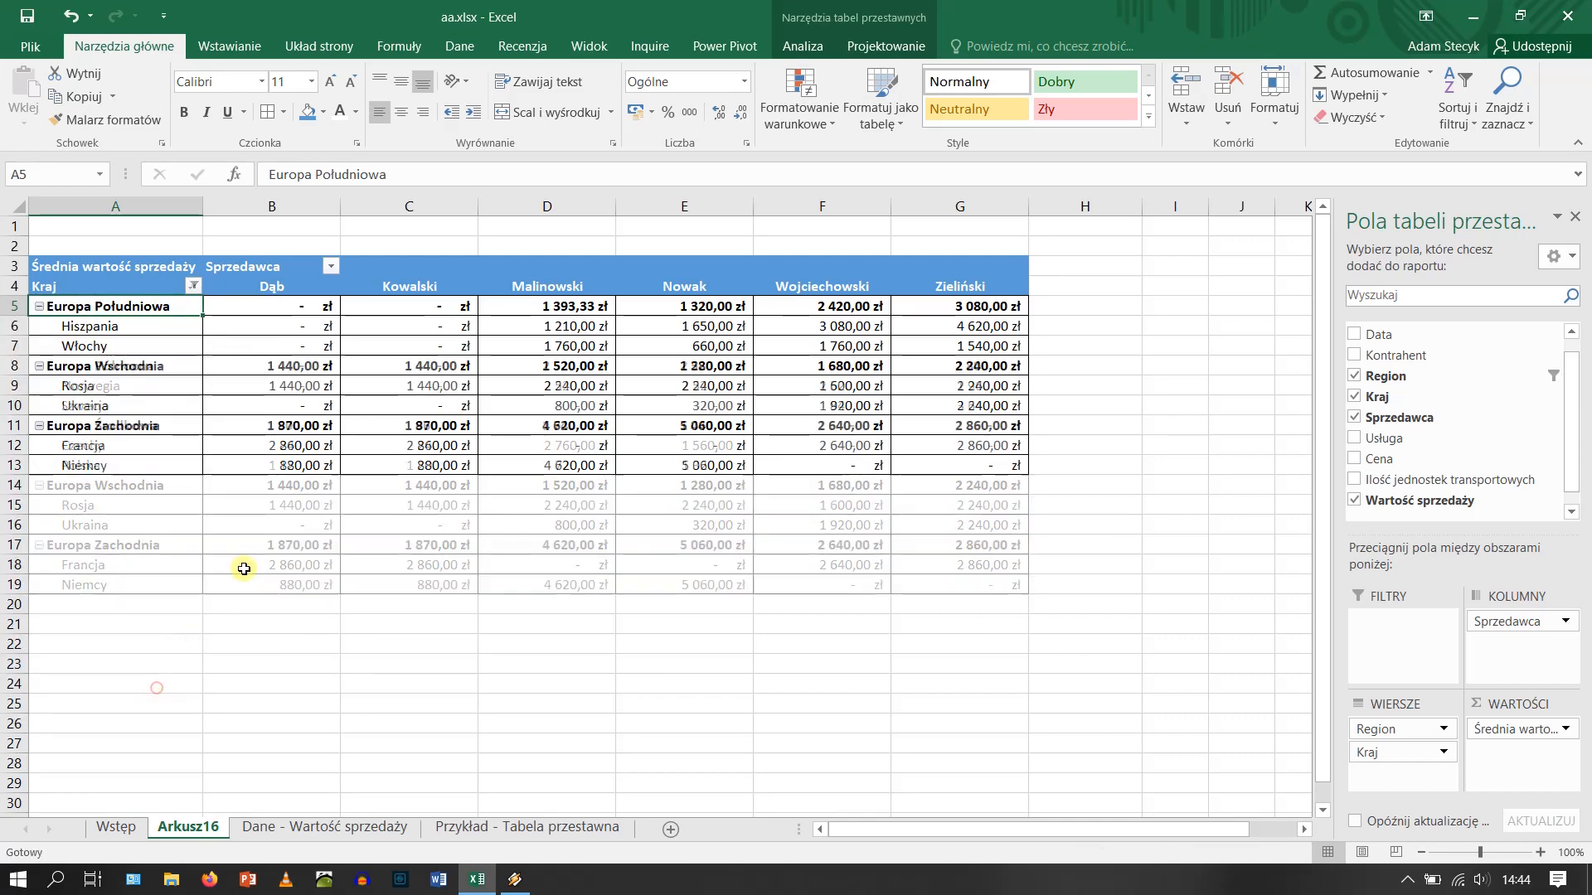
click(194, 285)
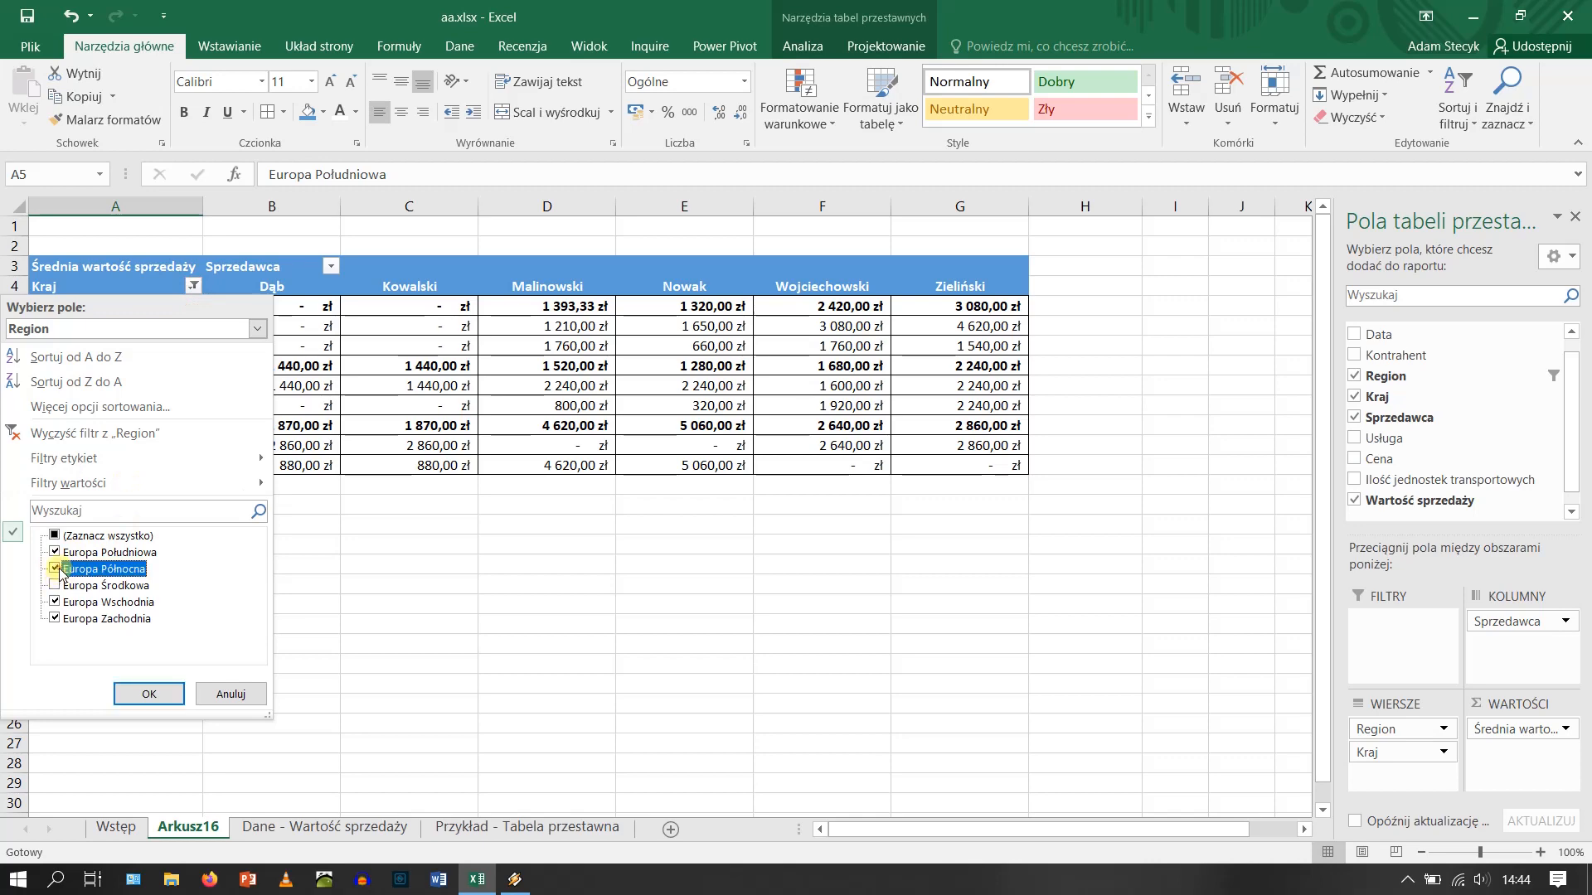
click(139, 692)
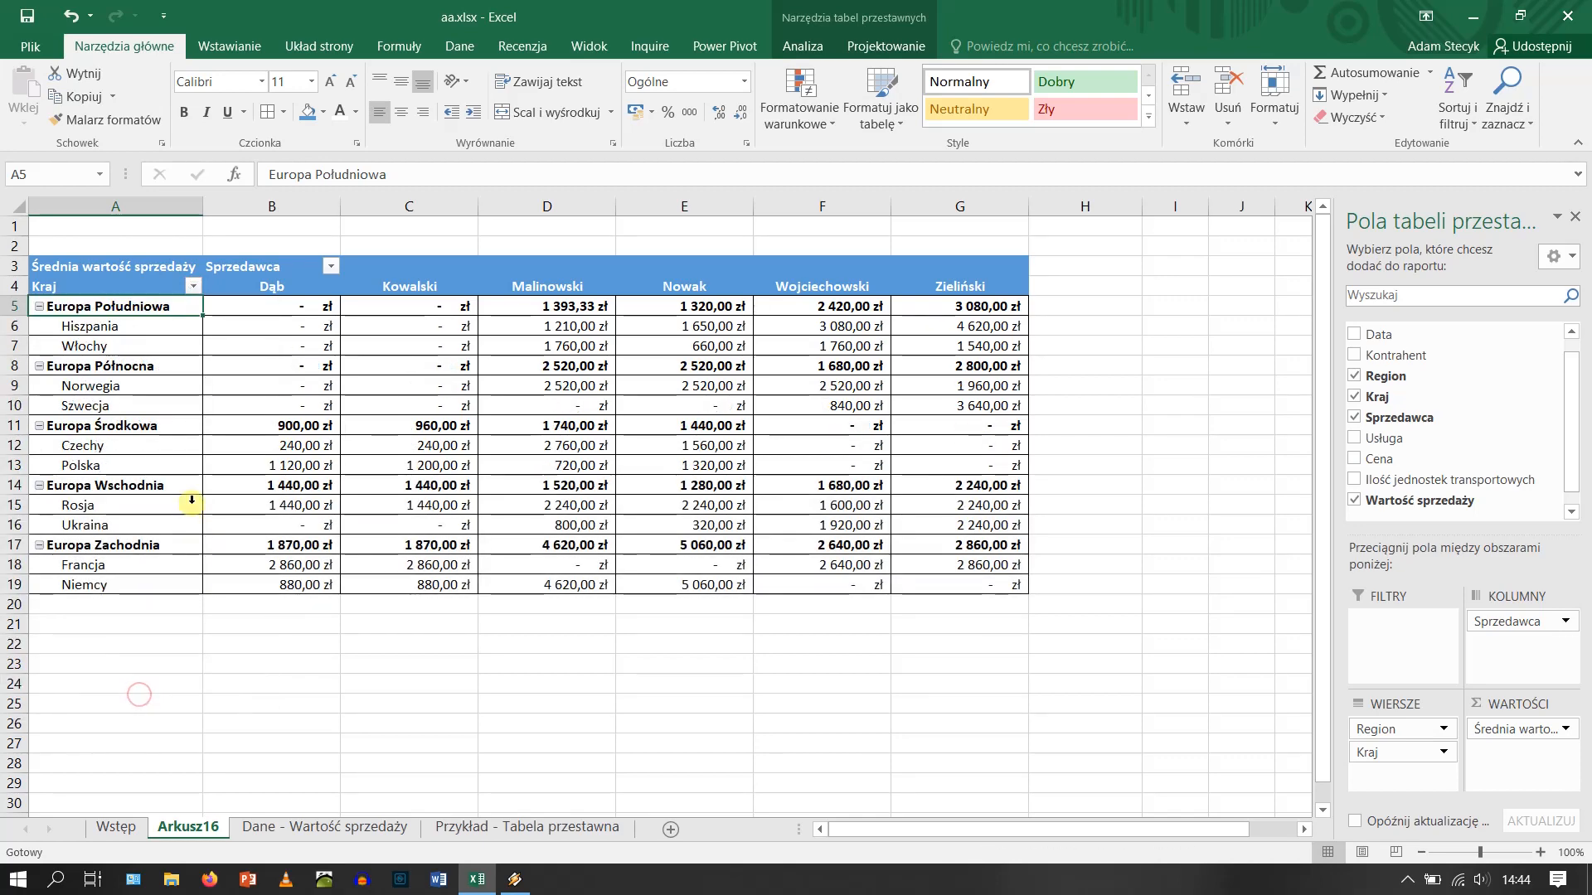
Filter the Kraj row labels to hide Hiszpania, Niemcy and Norwegia, and restore all countries.
click(121, 330)
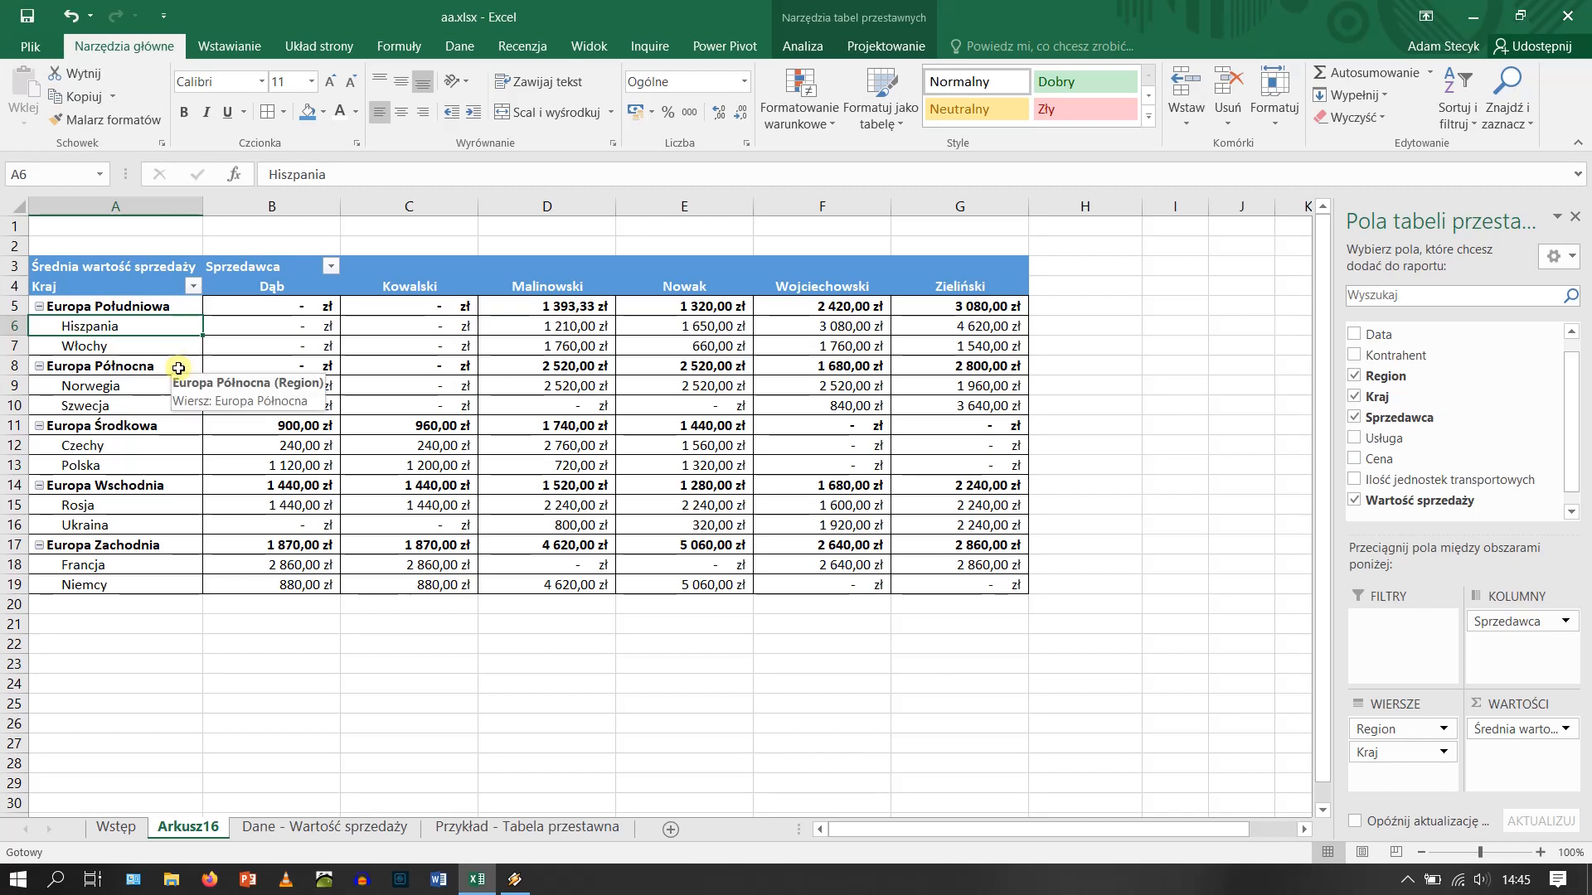
click(194, 287)
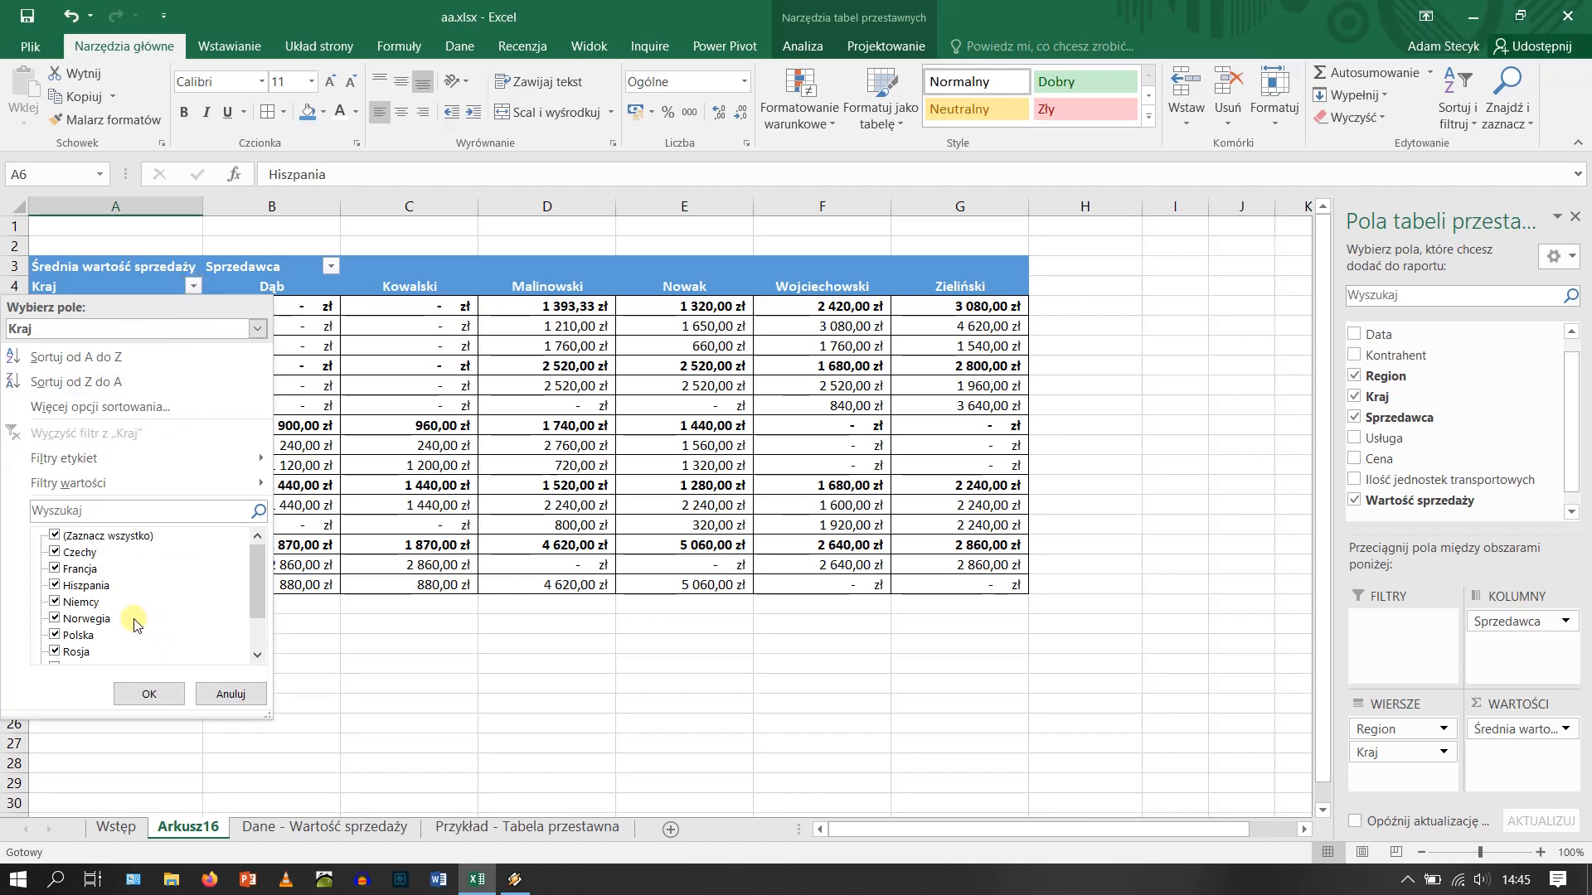
click(56, 618)
click(58, 603)
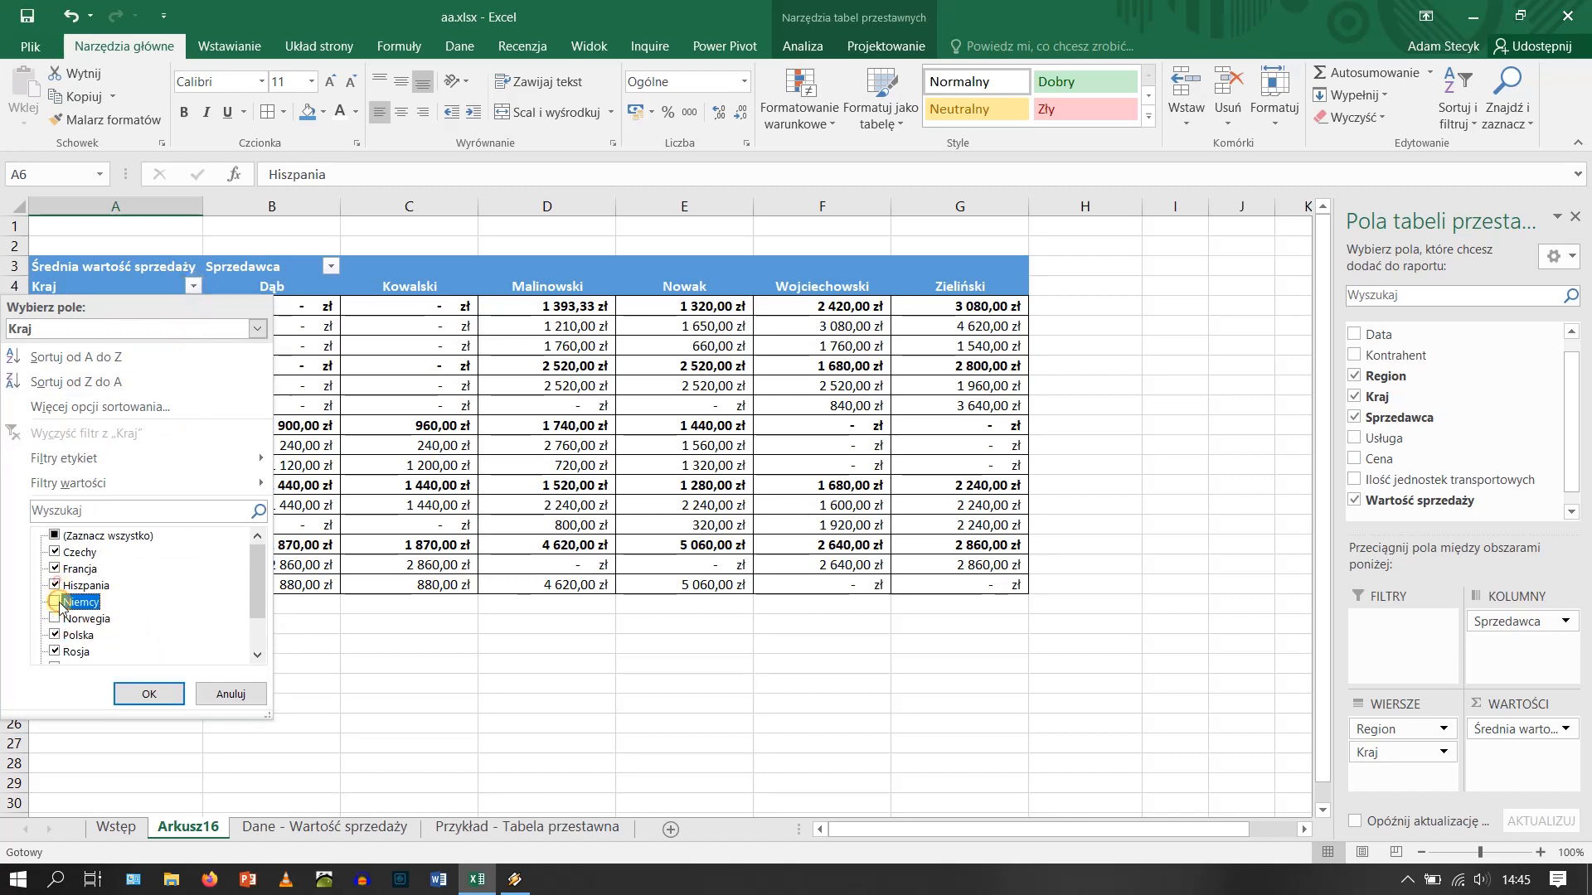
click(137, 692)
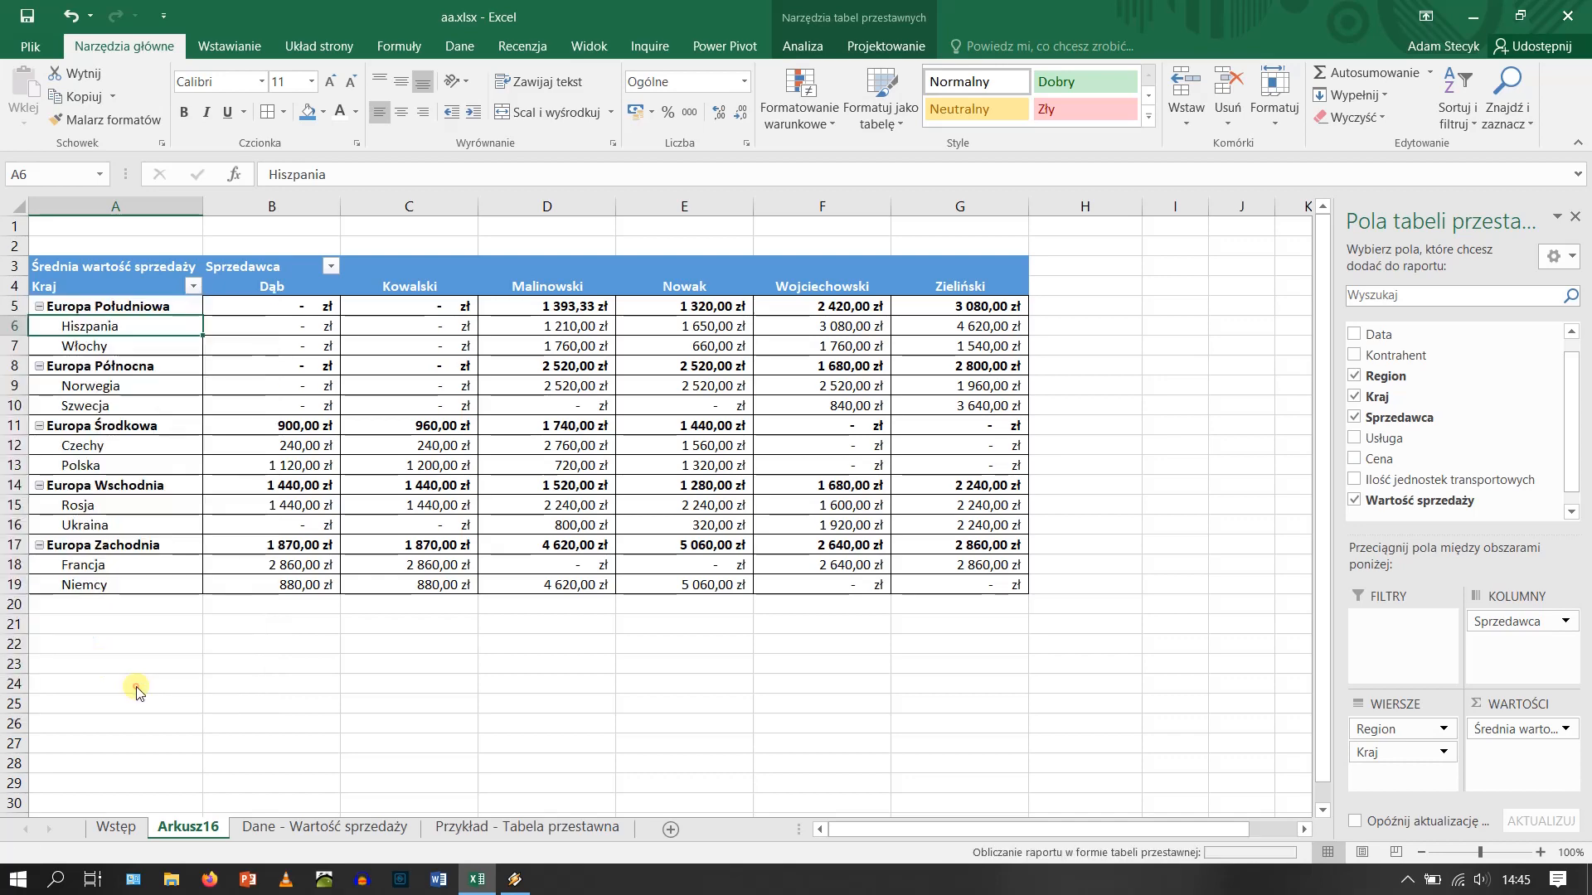
click(193, 287)
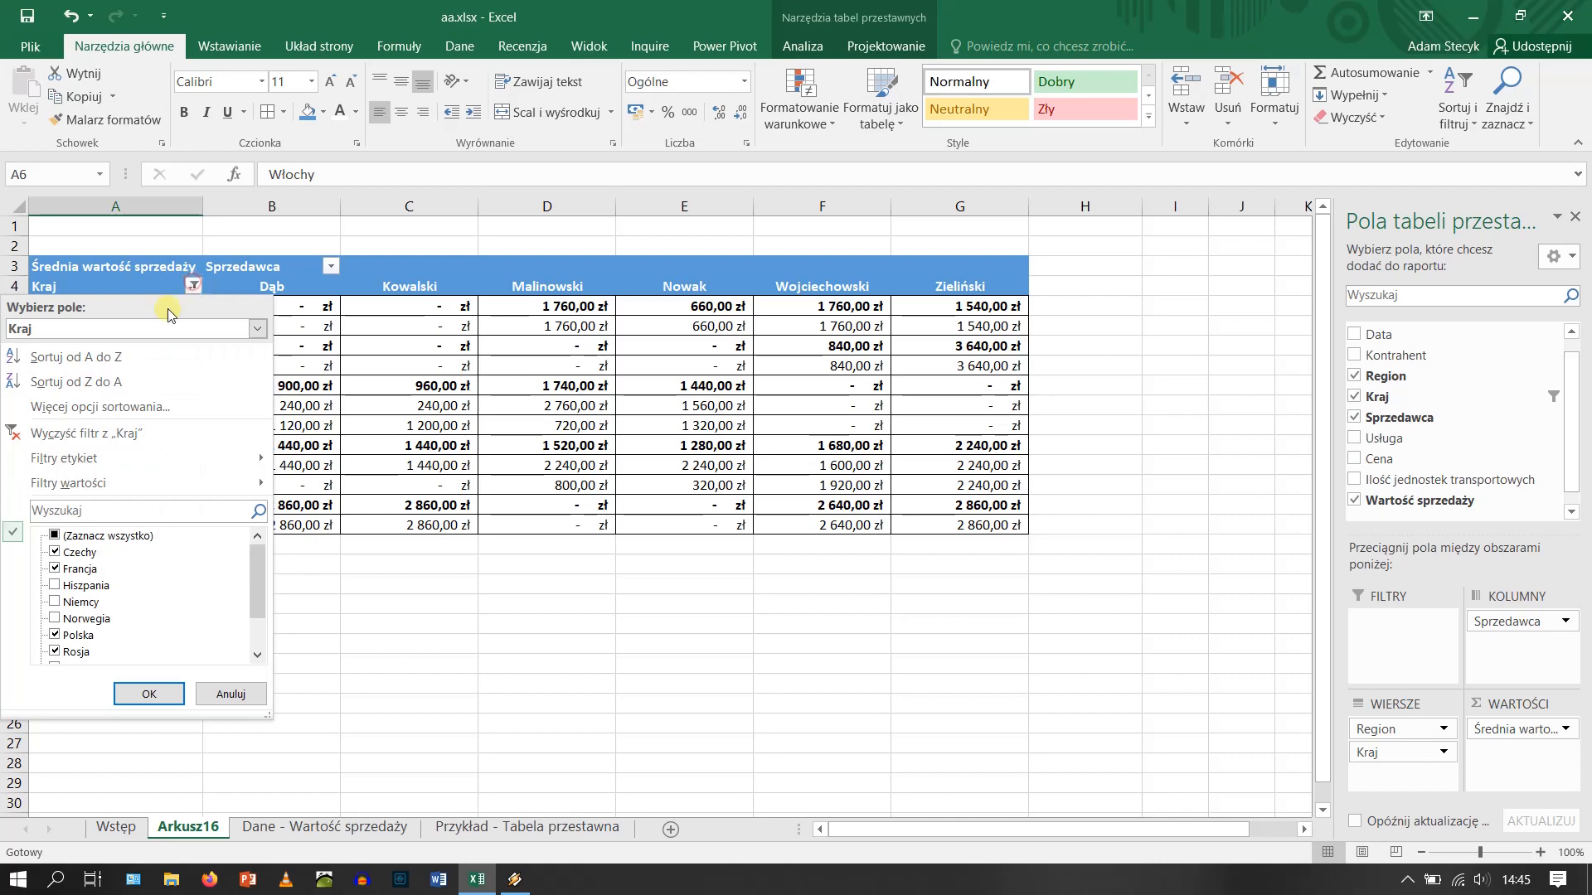
click(54, 536)
click(147, 695)
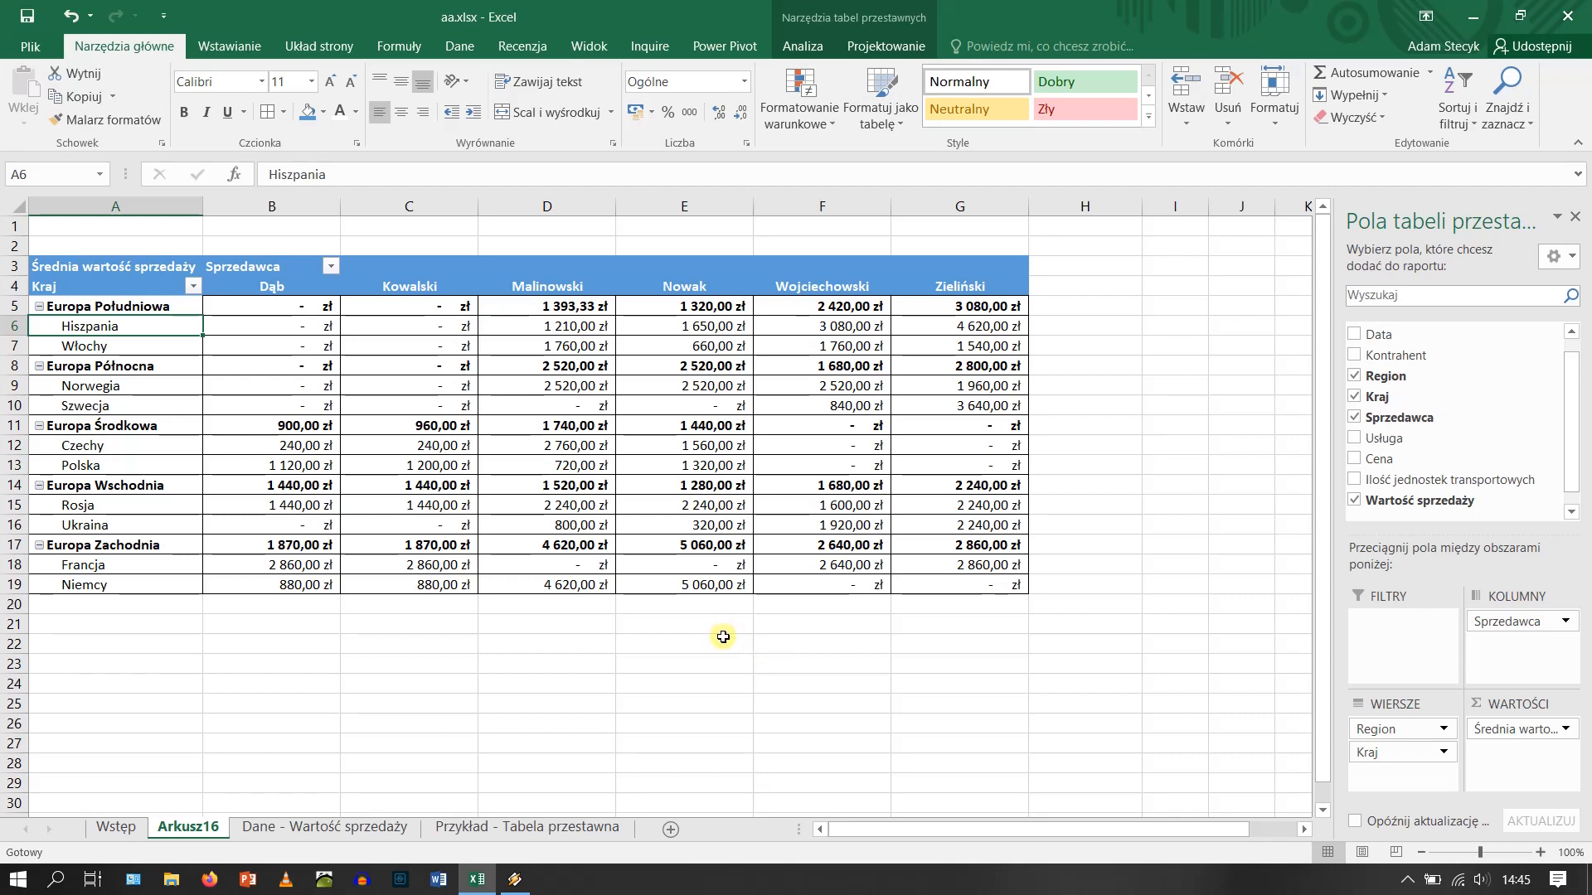
Insert a slicer for the Kontrahent field of the pivot table.
click(769, 485)
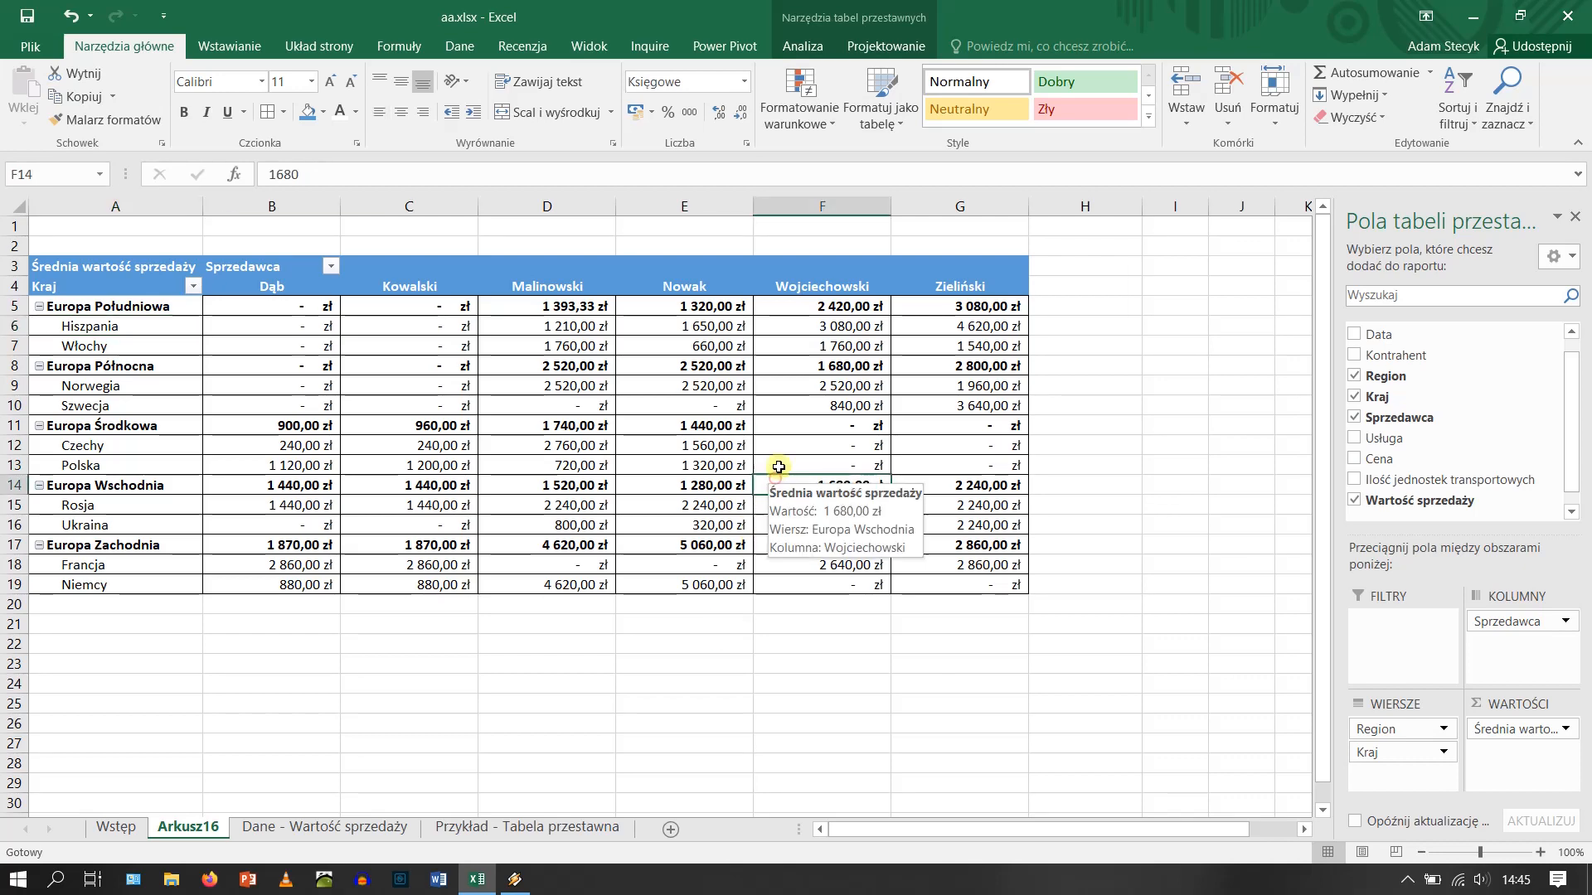
click(809, 47)
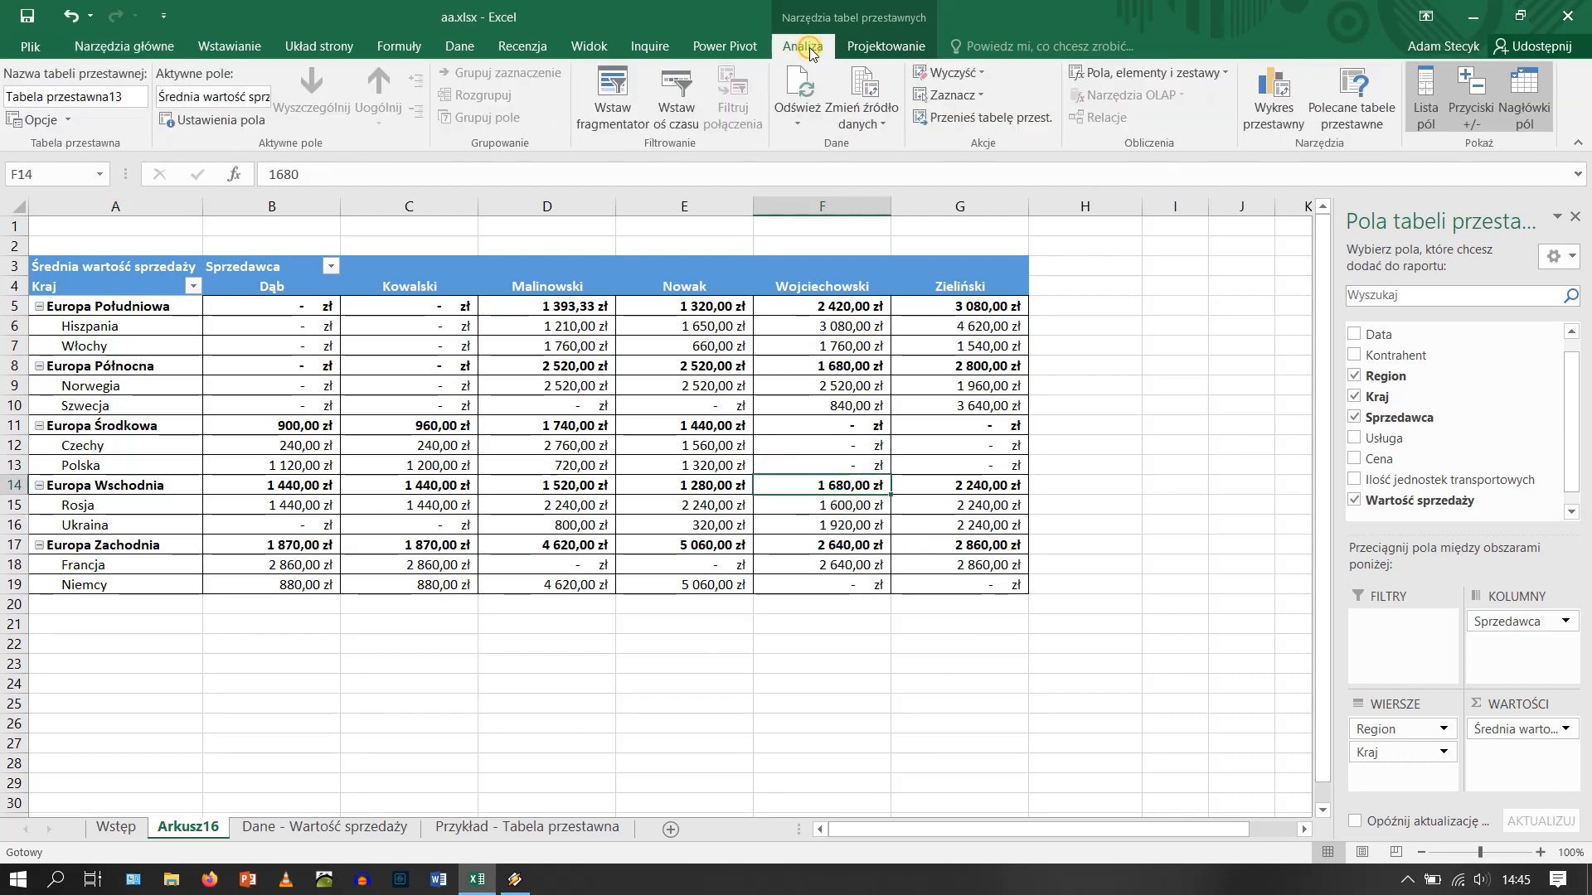
click(614, 97)
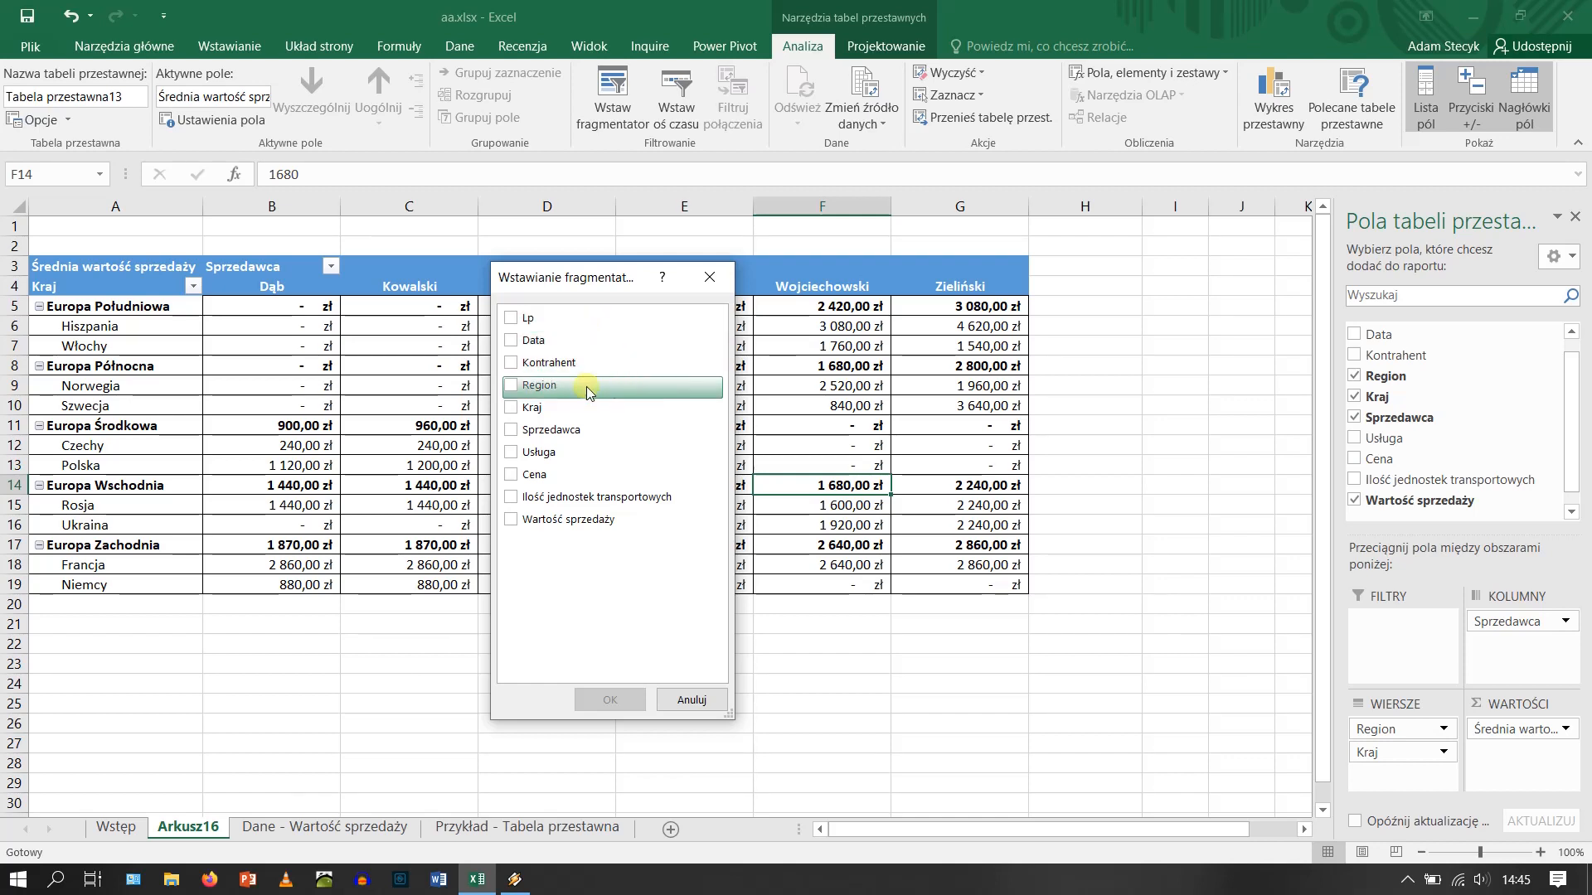
click(511, 364)
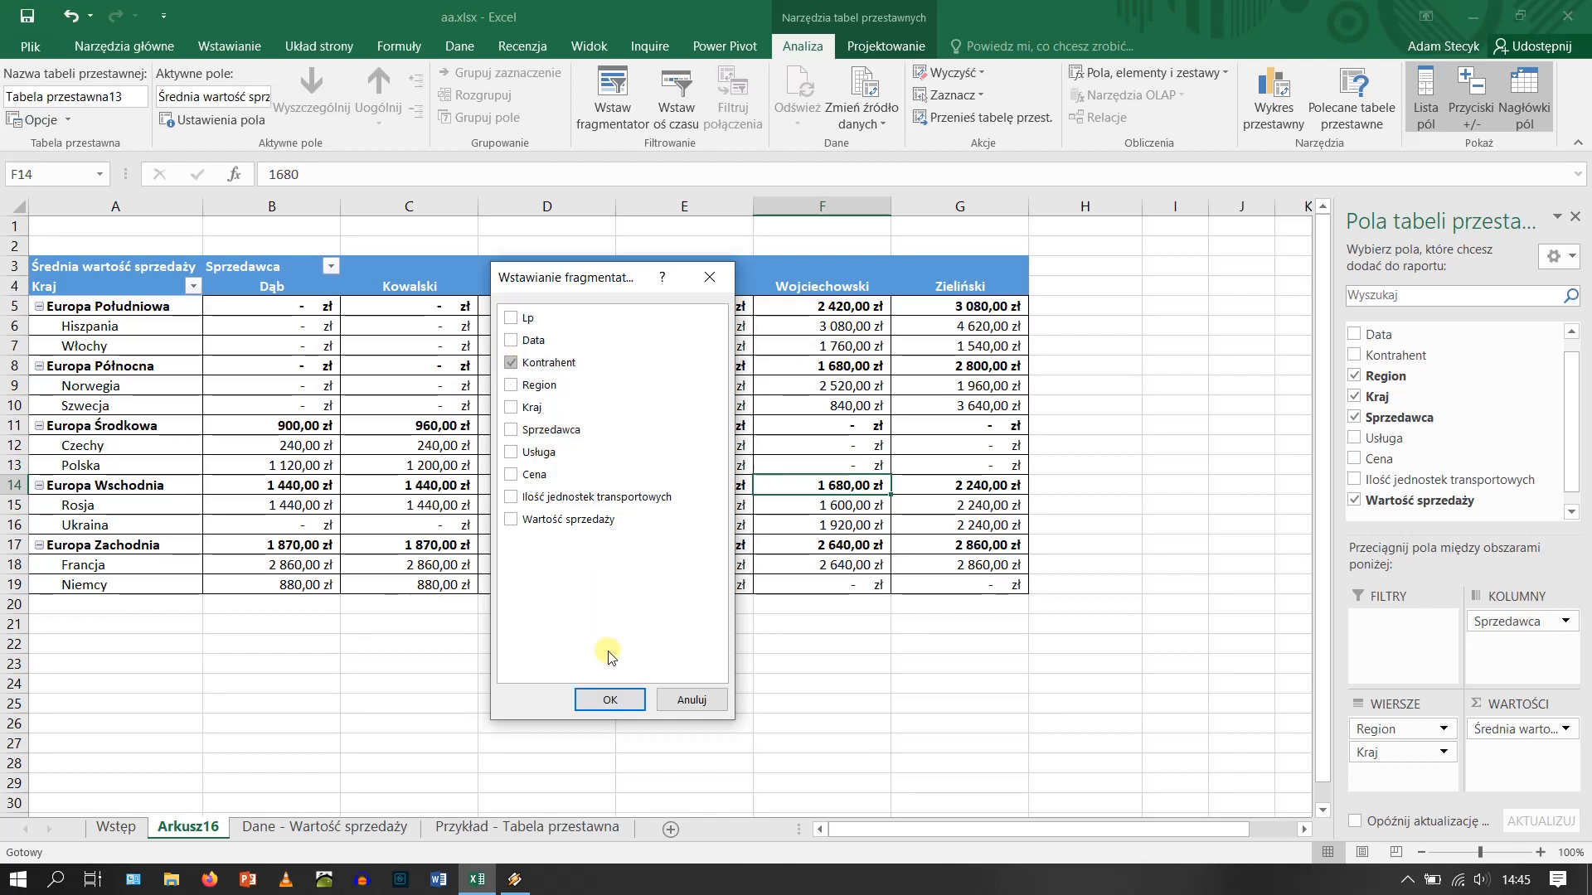
click(611, 700)
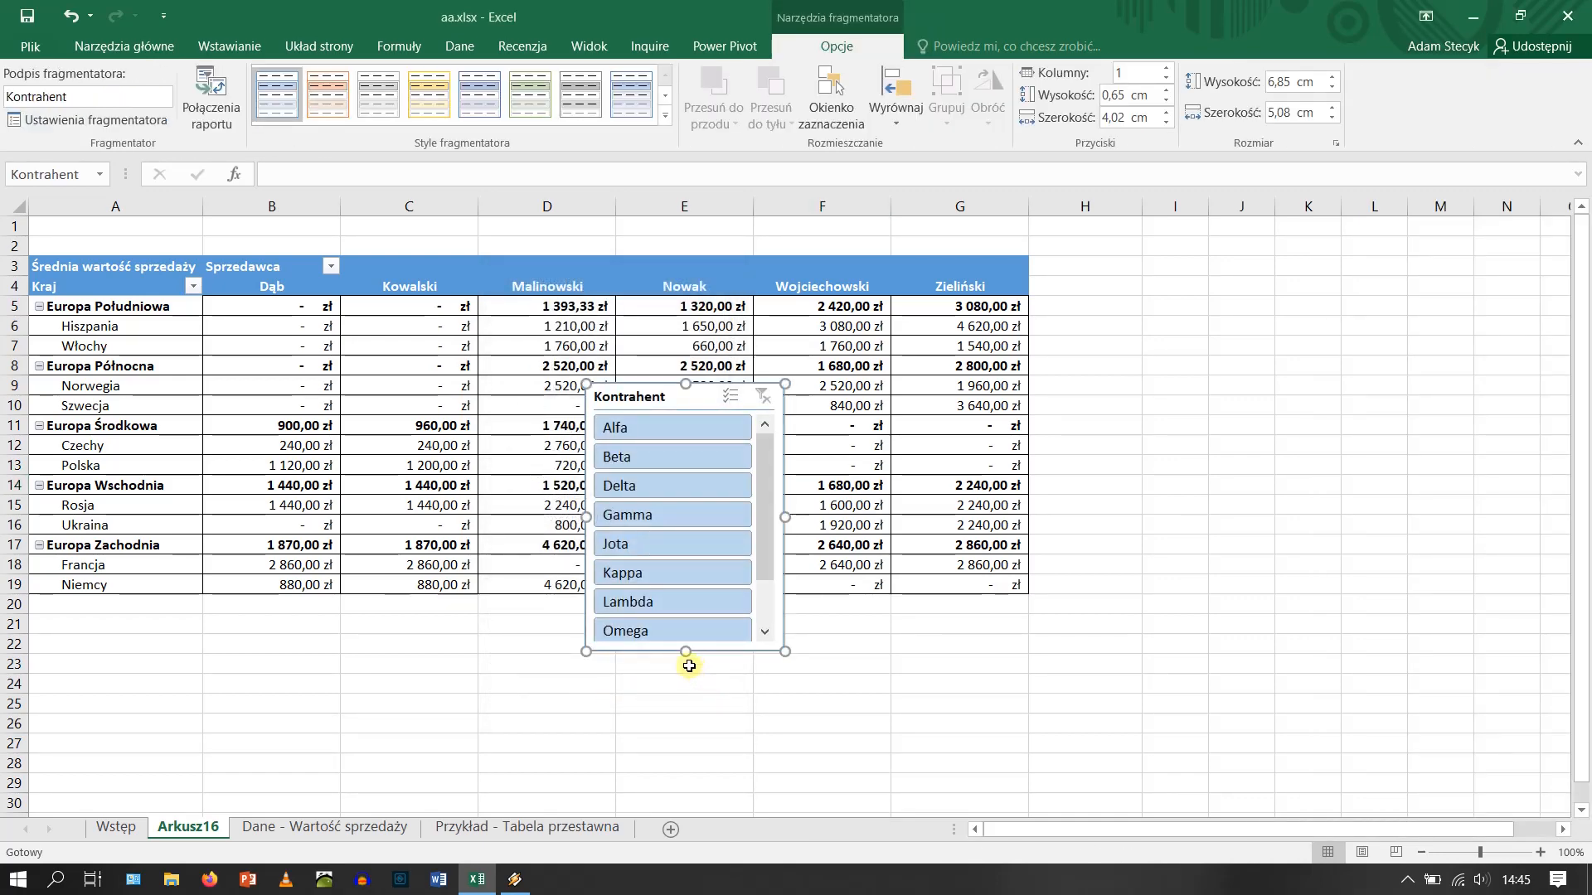
Arrange the Kontrahent slicer in 3 columns and resize it to about 3.3 cm high and 9.8 cm wide.
mouse_move(685, 649)
mouse_down()
mouse_move(679, 732)
mouse_move(693, 672)
mouse_up()
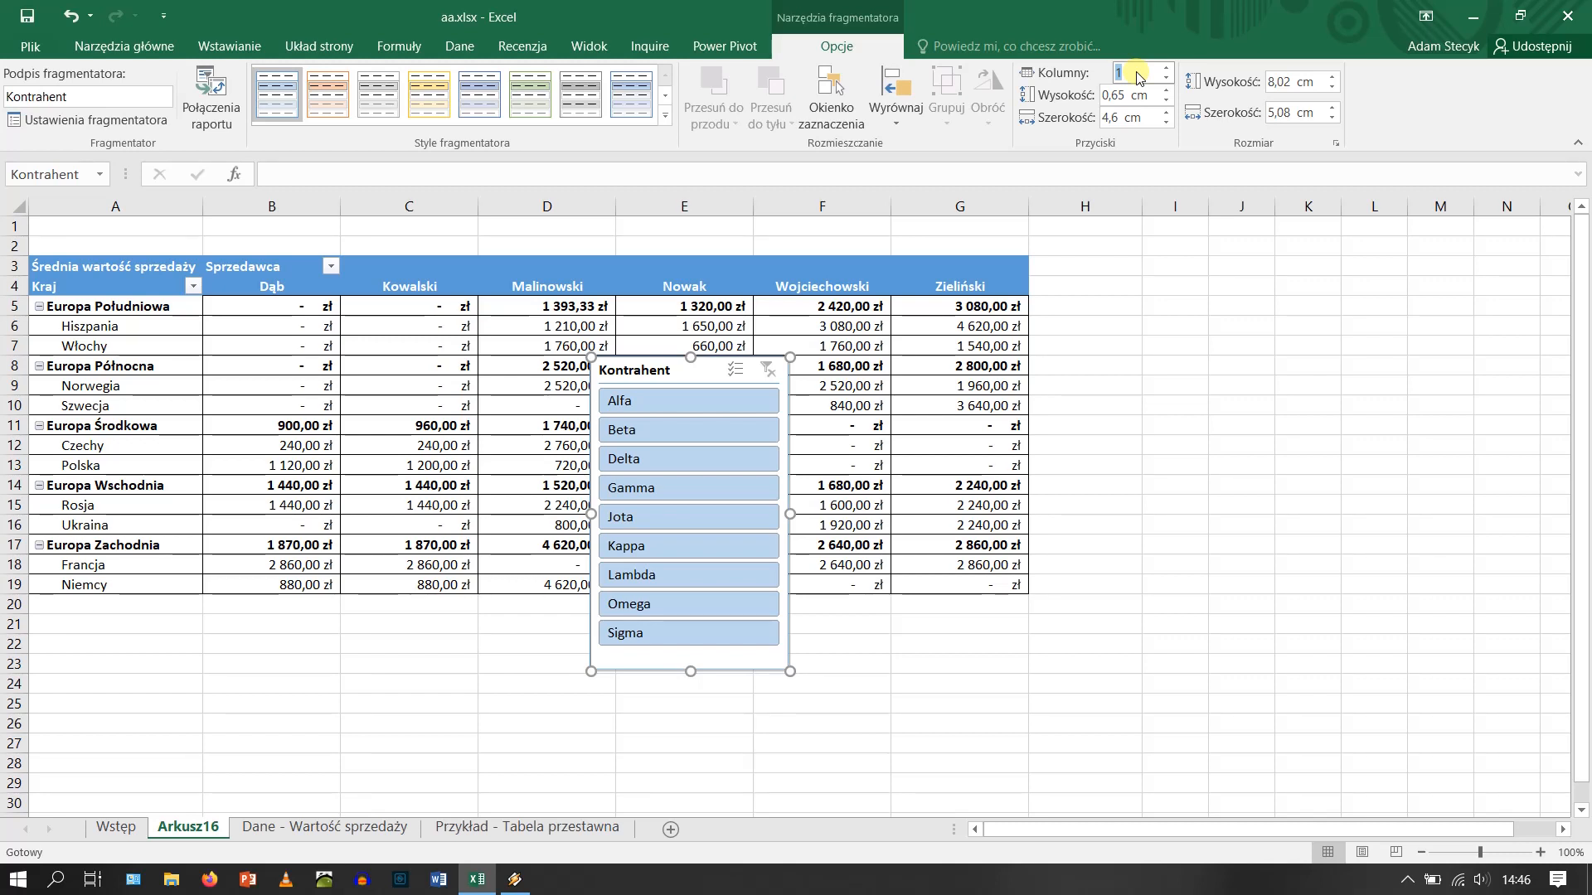
text(3)
key(Return)
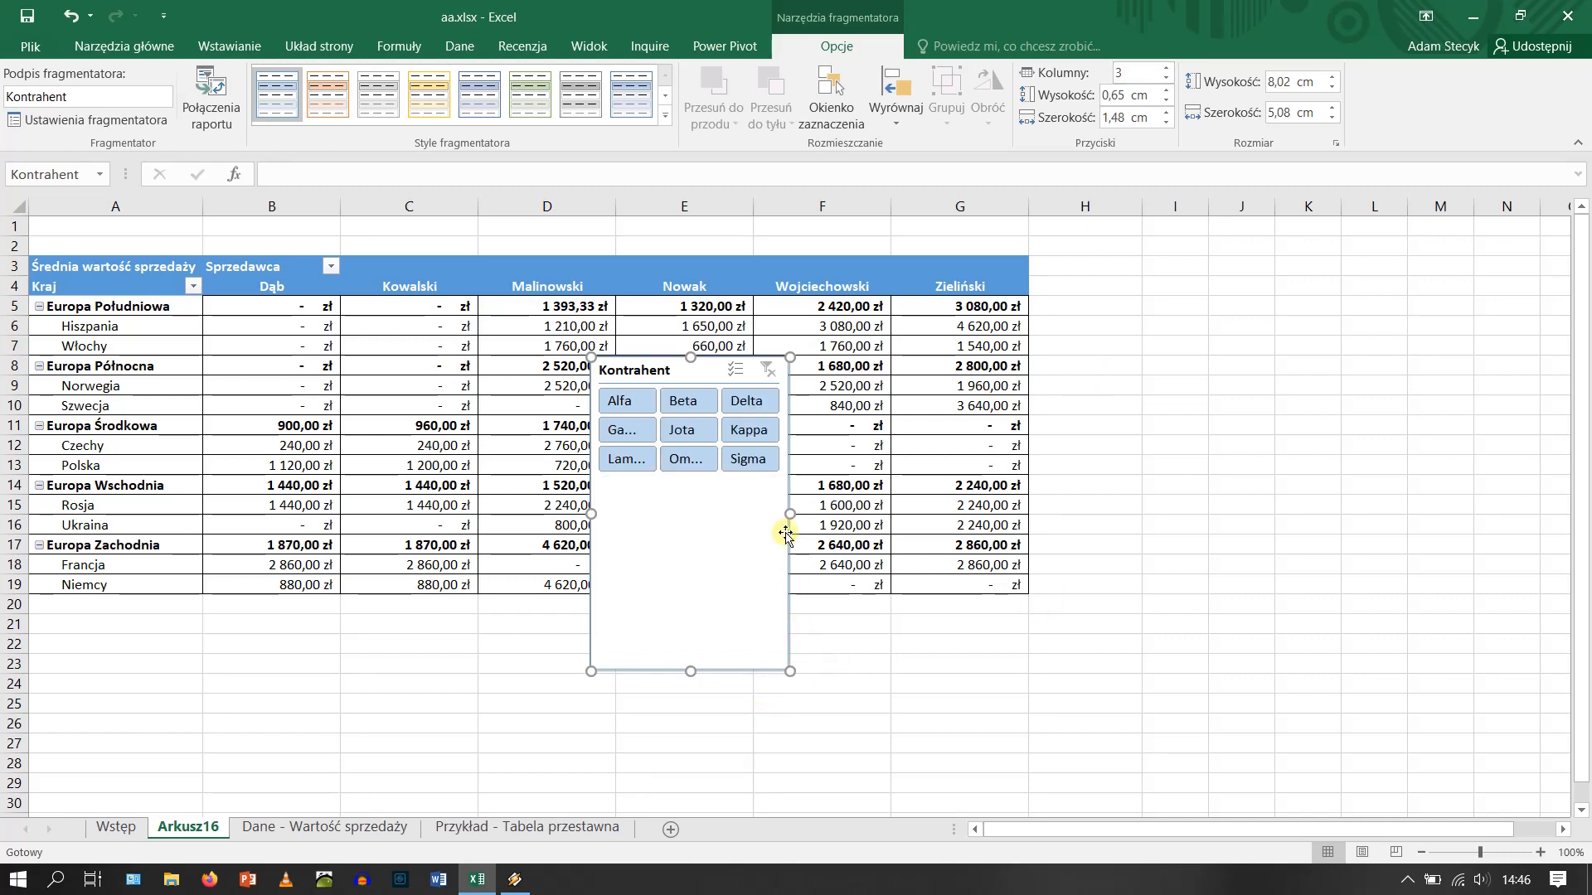
drag(788, 526, 975, 513)
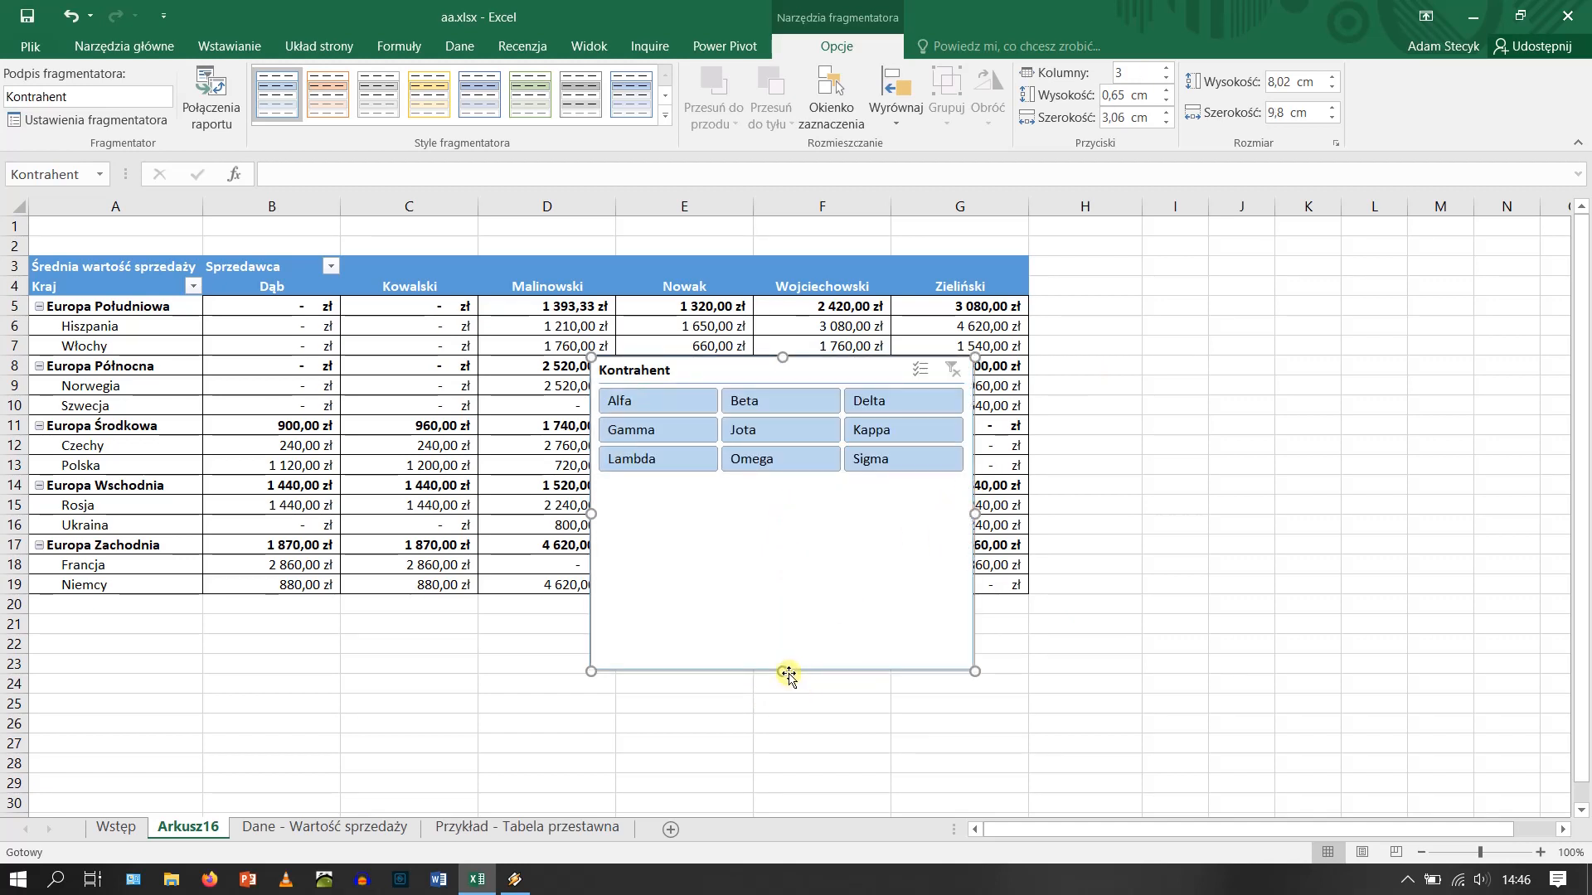
drag(788, 673, 769, 487)
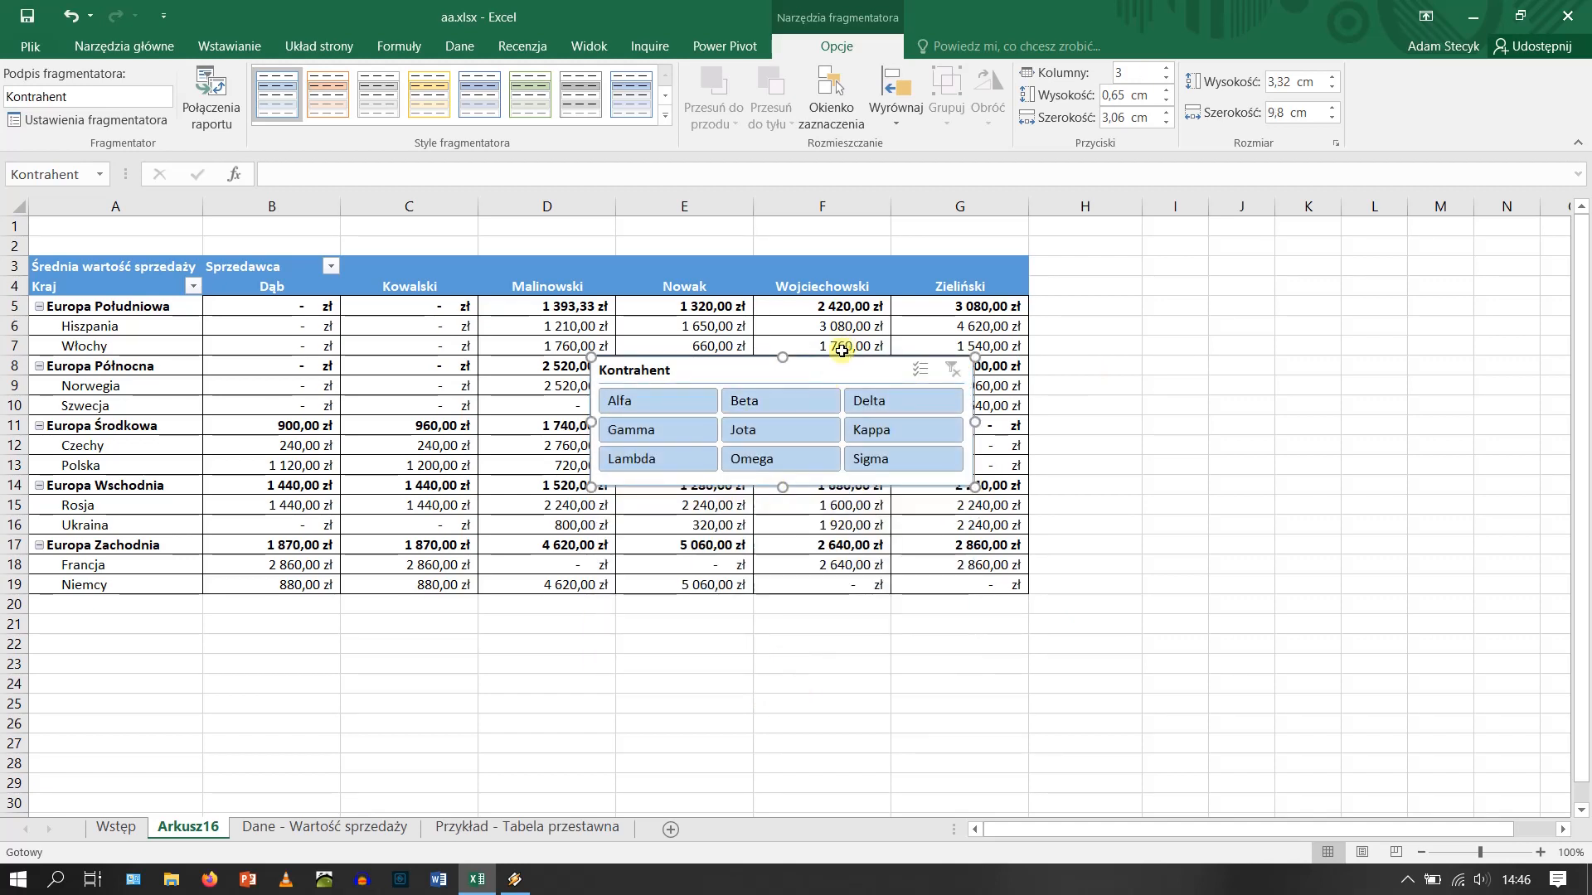
Place the Kontrahent slicer directly below the pivot table and apply the darker blue style from the Ciemny group.
drag(841, 350, 272, 608)
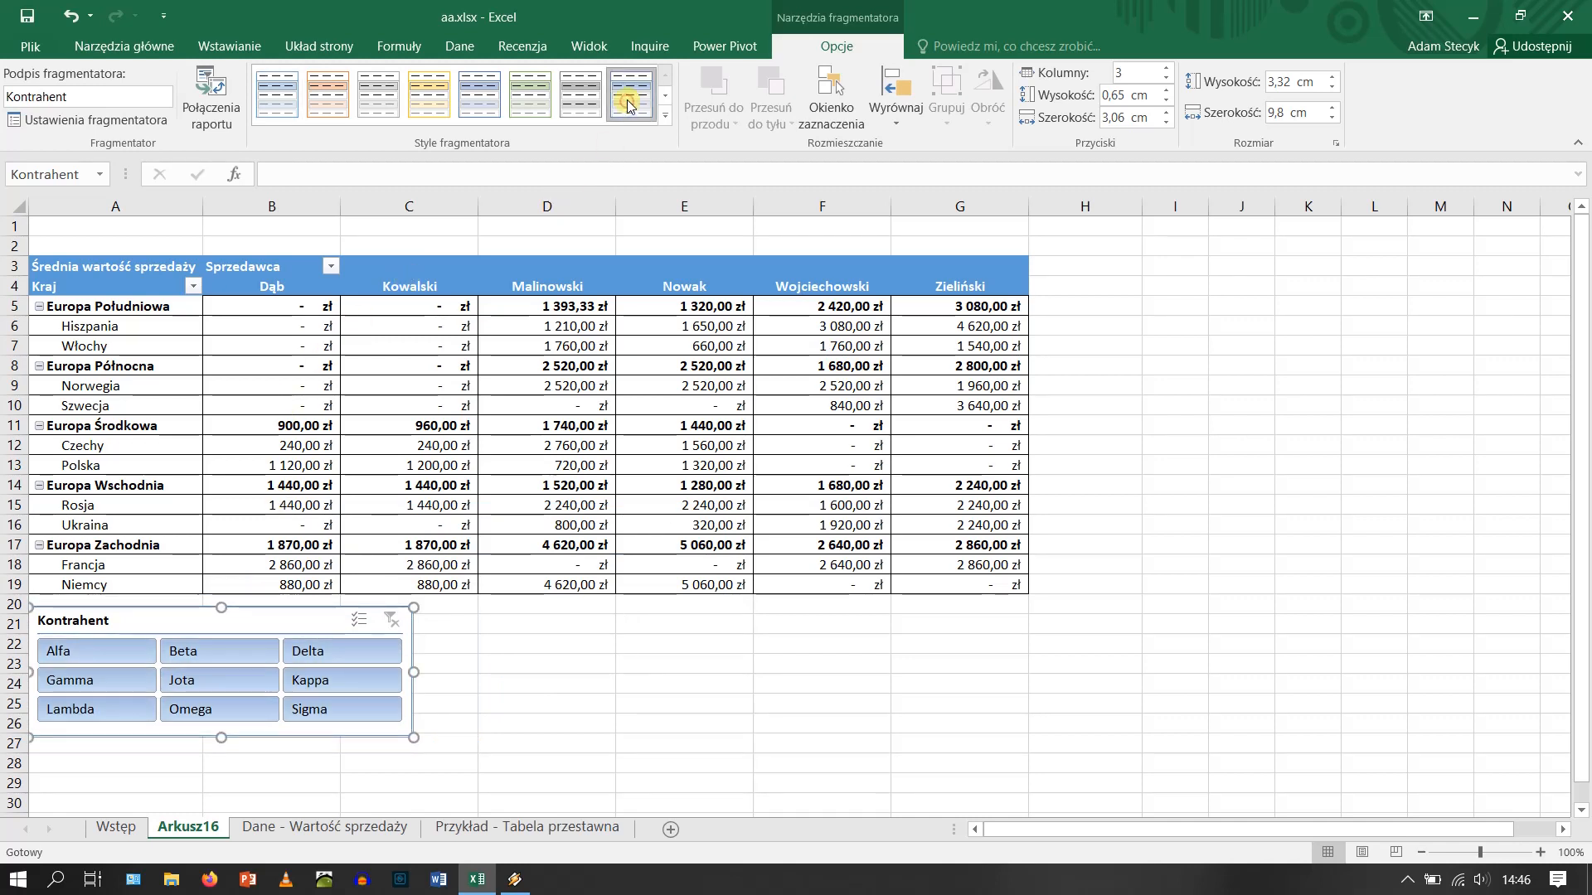
click(663, 115)
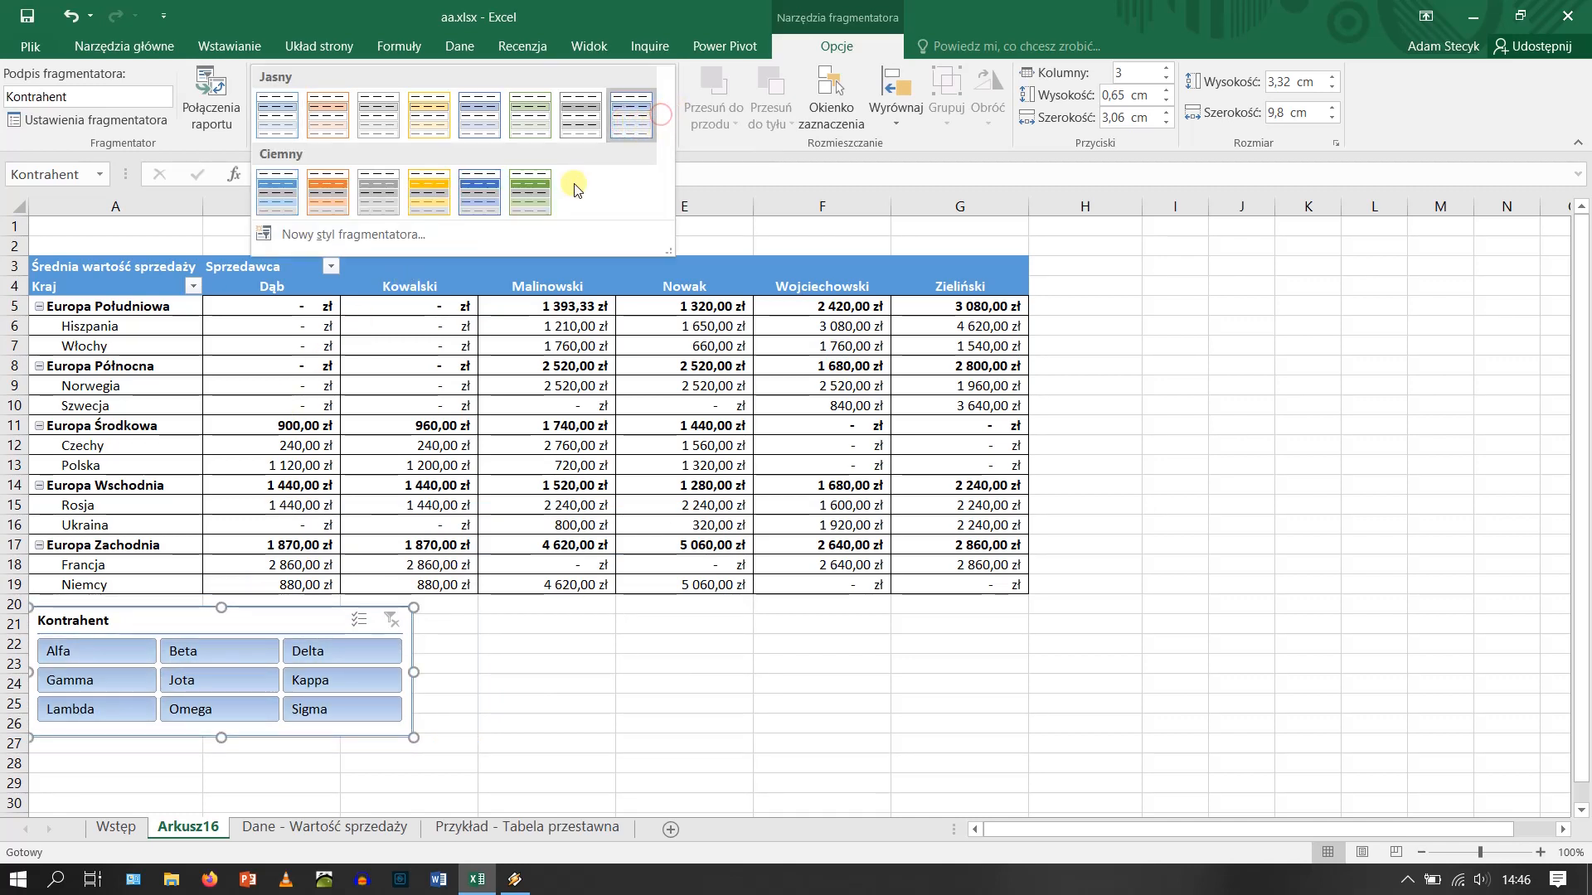
click(480, 191)
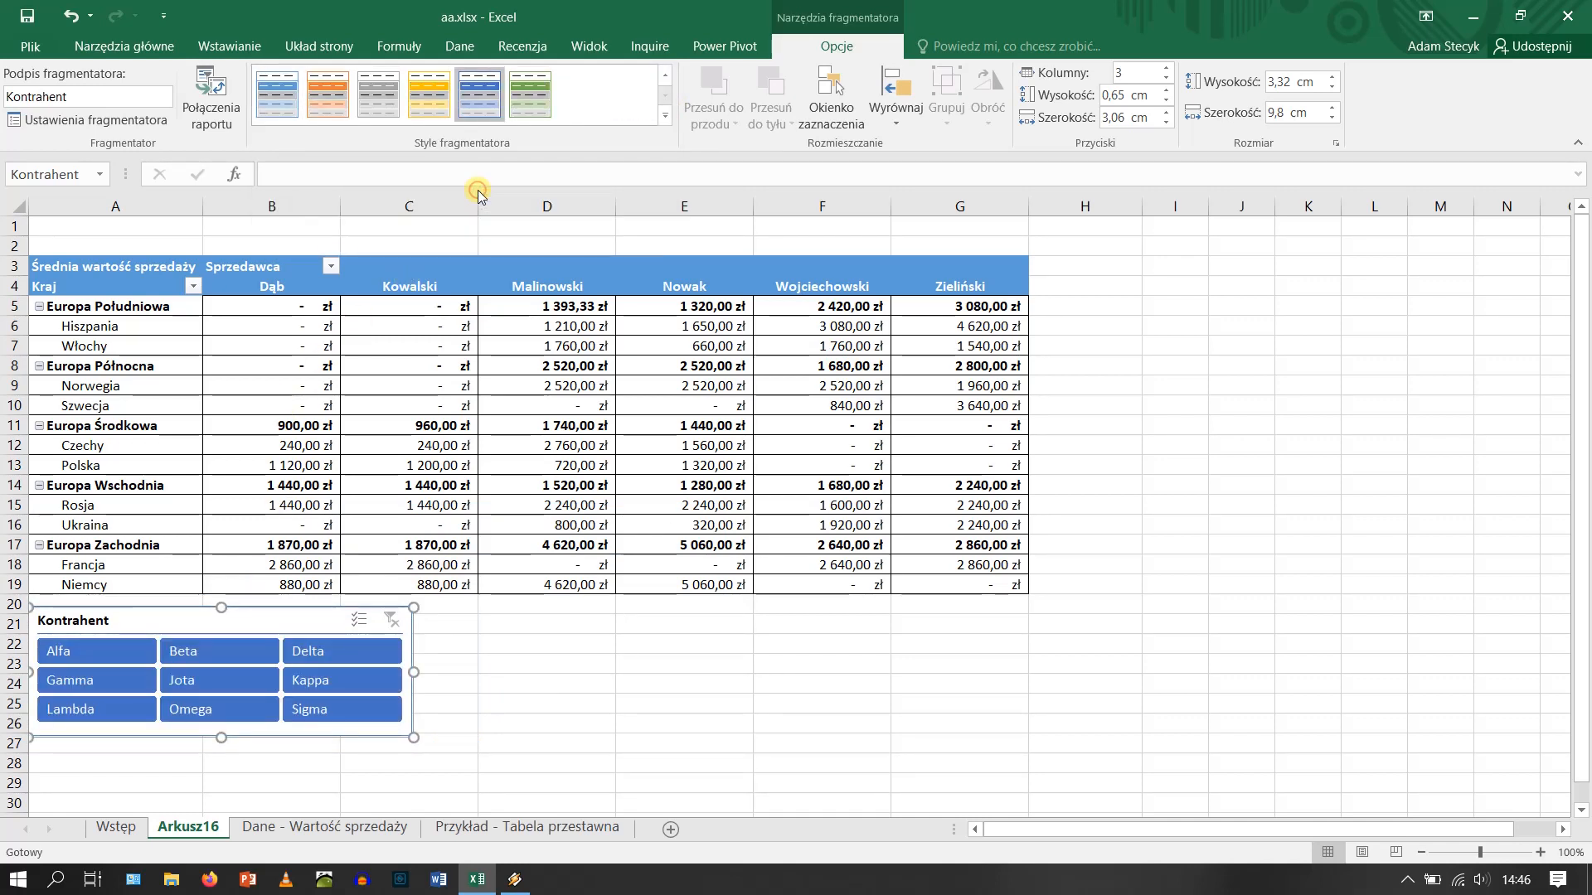
click(537, 707)
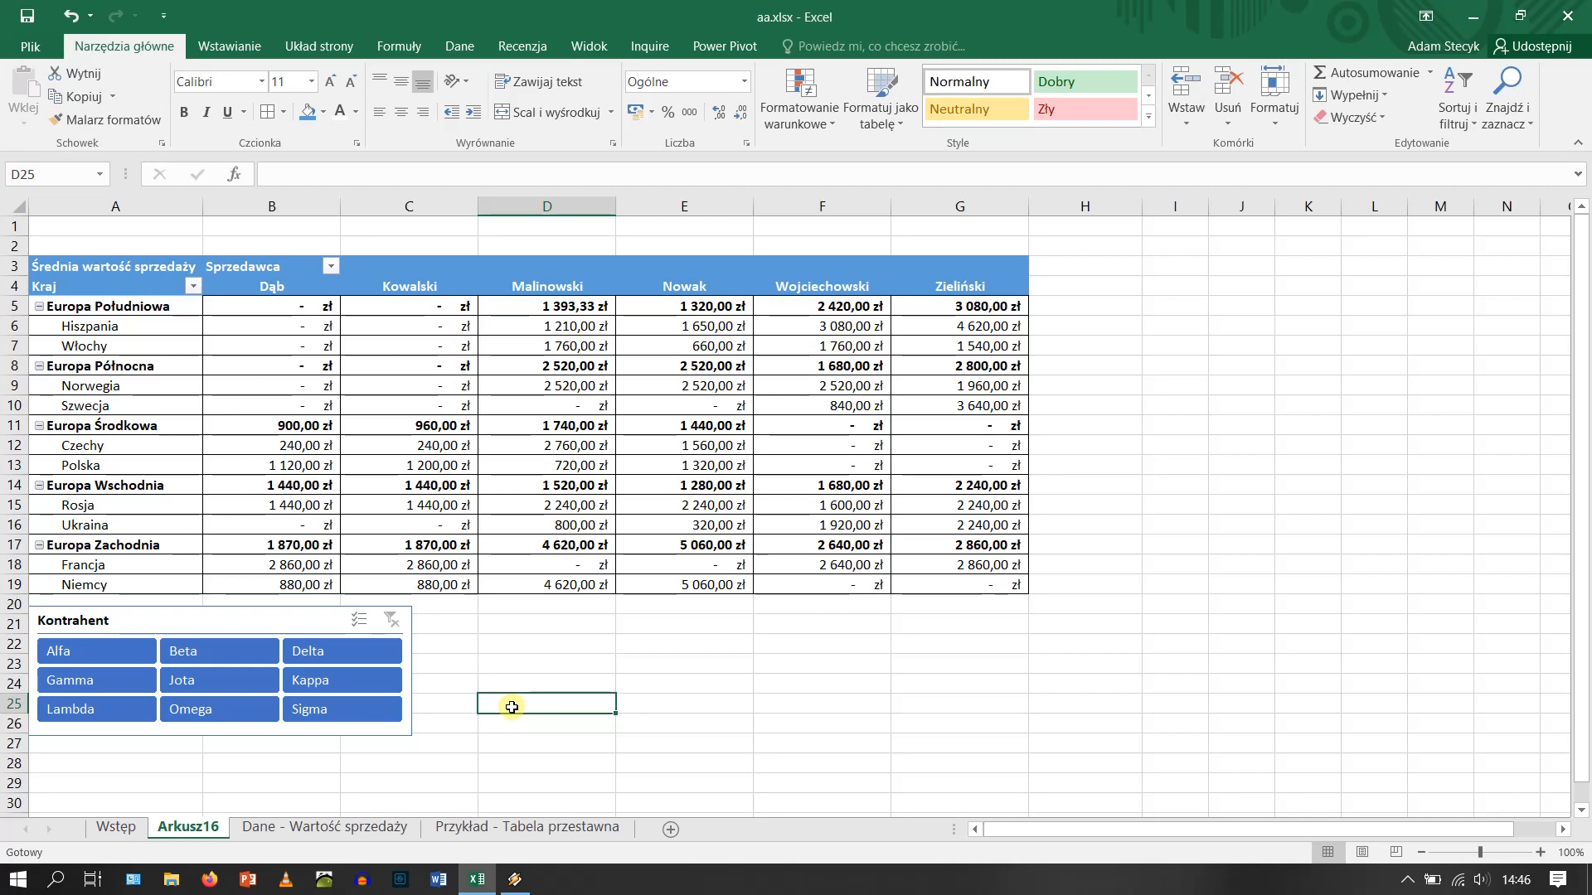
Filter the pivot table with the Kontrahent slicer by Alfa, Beta, Delta and Gamma, one contractor at a time.
click(113, 654)
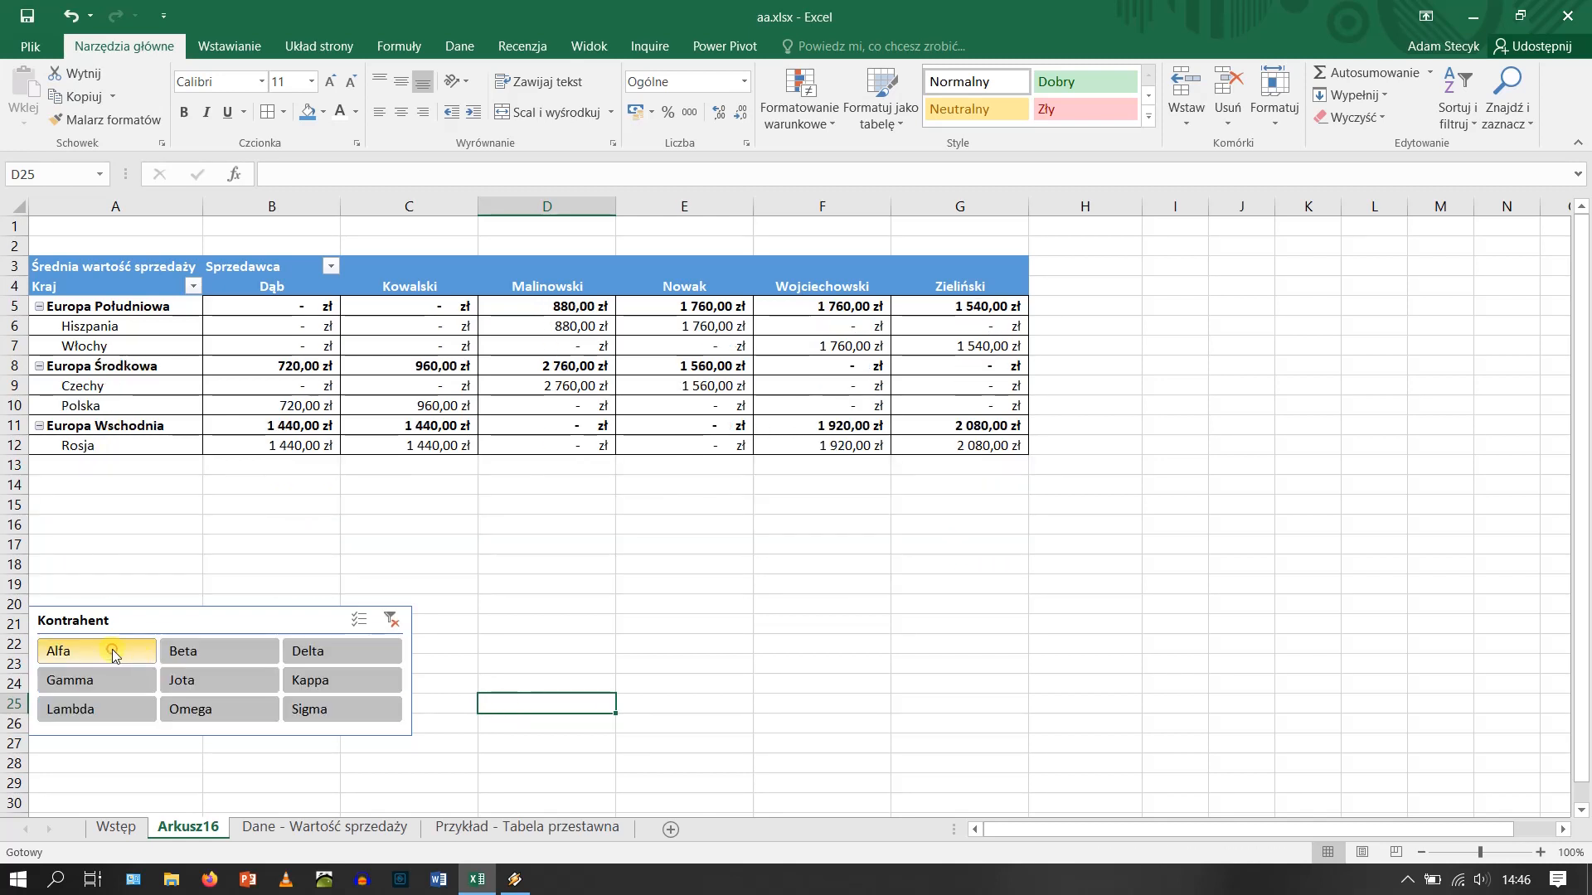
click(201, 655)
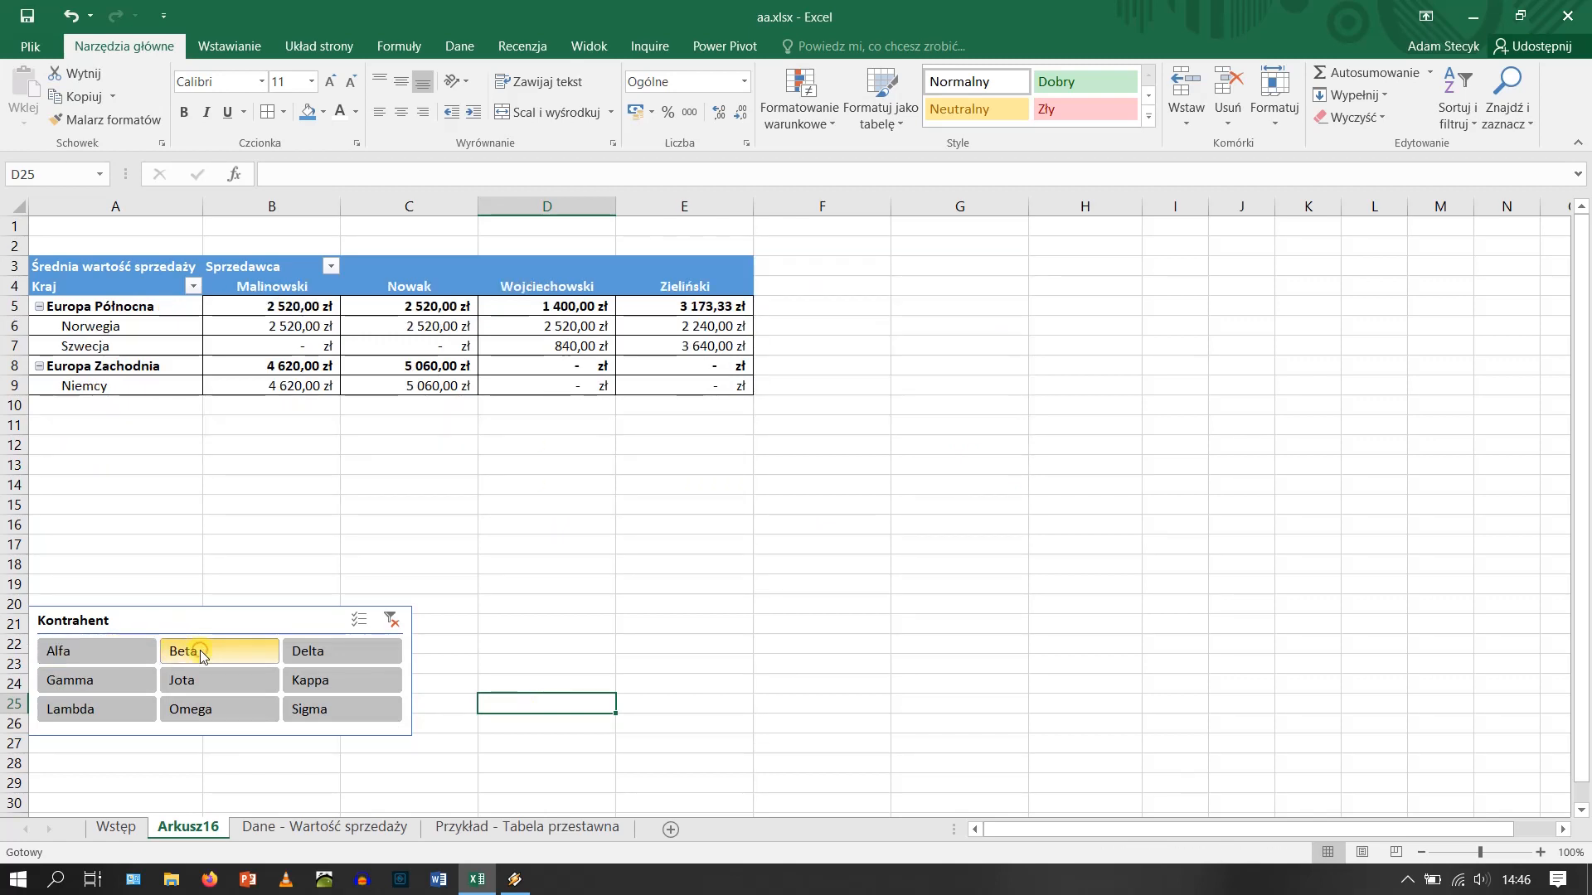
click(338, 658)
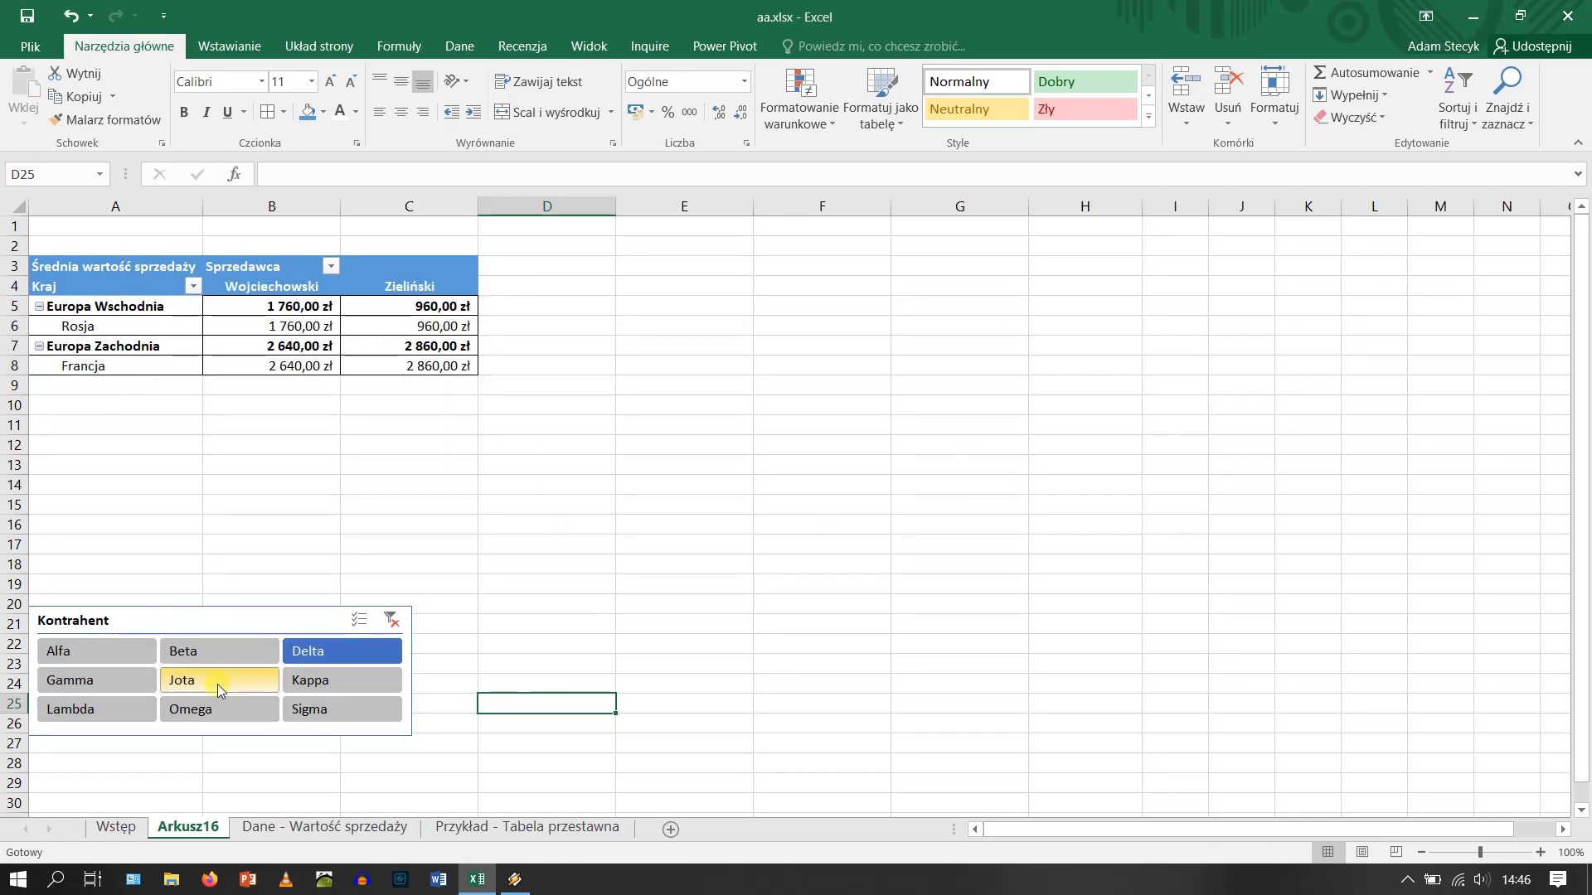
click(110, 683)
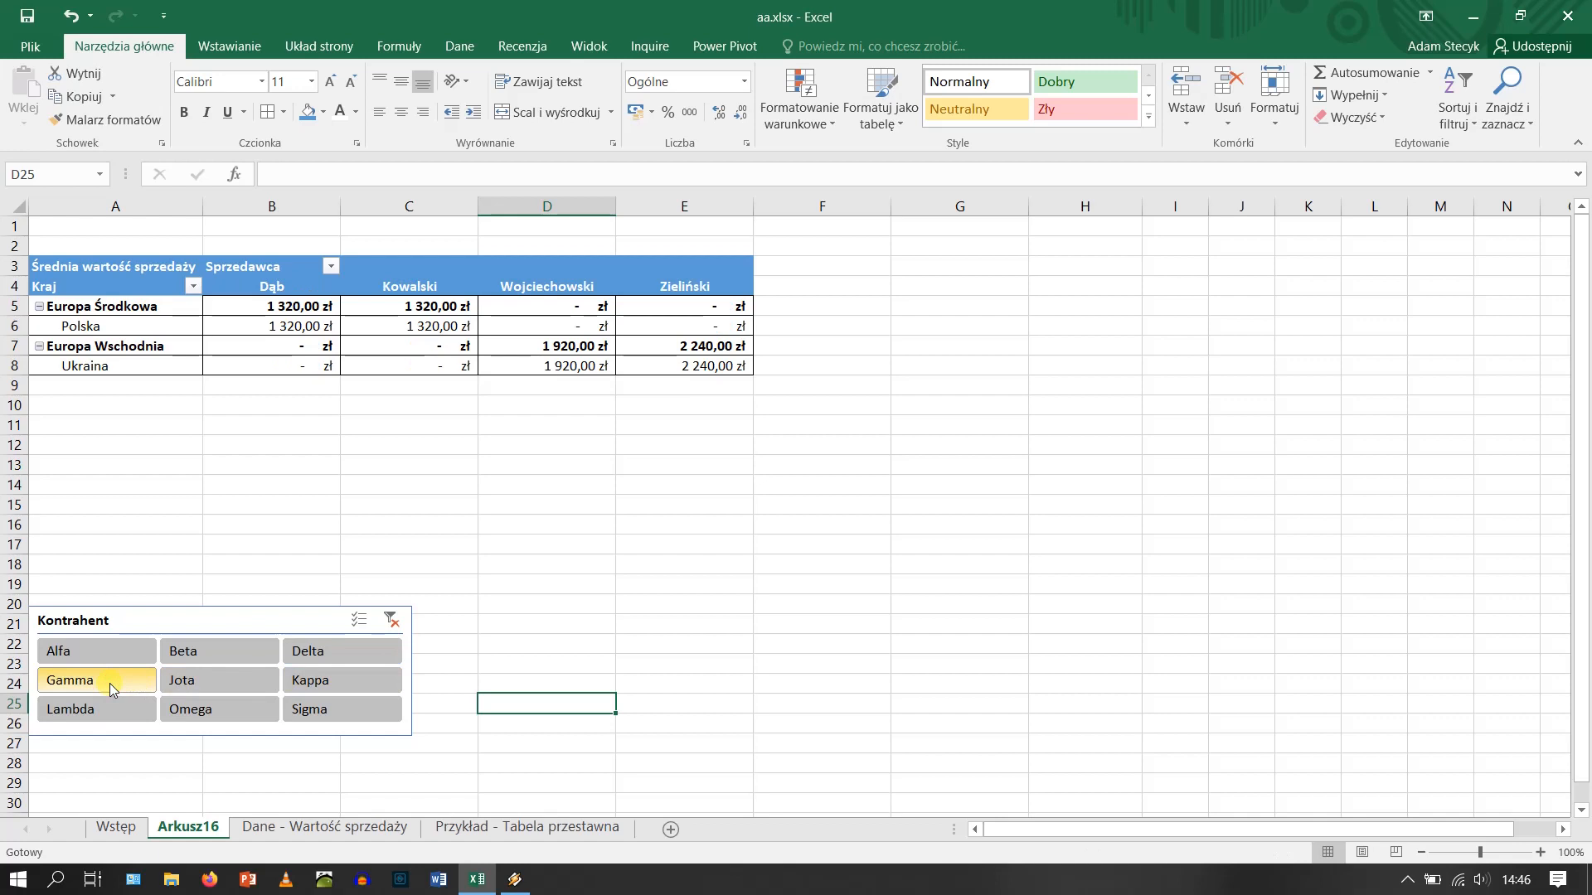
Add Alfa, Beta, Jota and Lambda to the Gamma selection in the Kontrahent slicer, and clear the slicer filter.
ctrl+click(207, 652)
ctrl+click(74, 651)
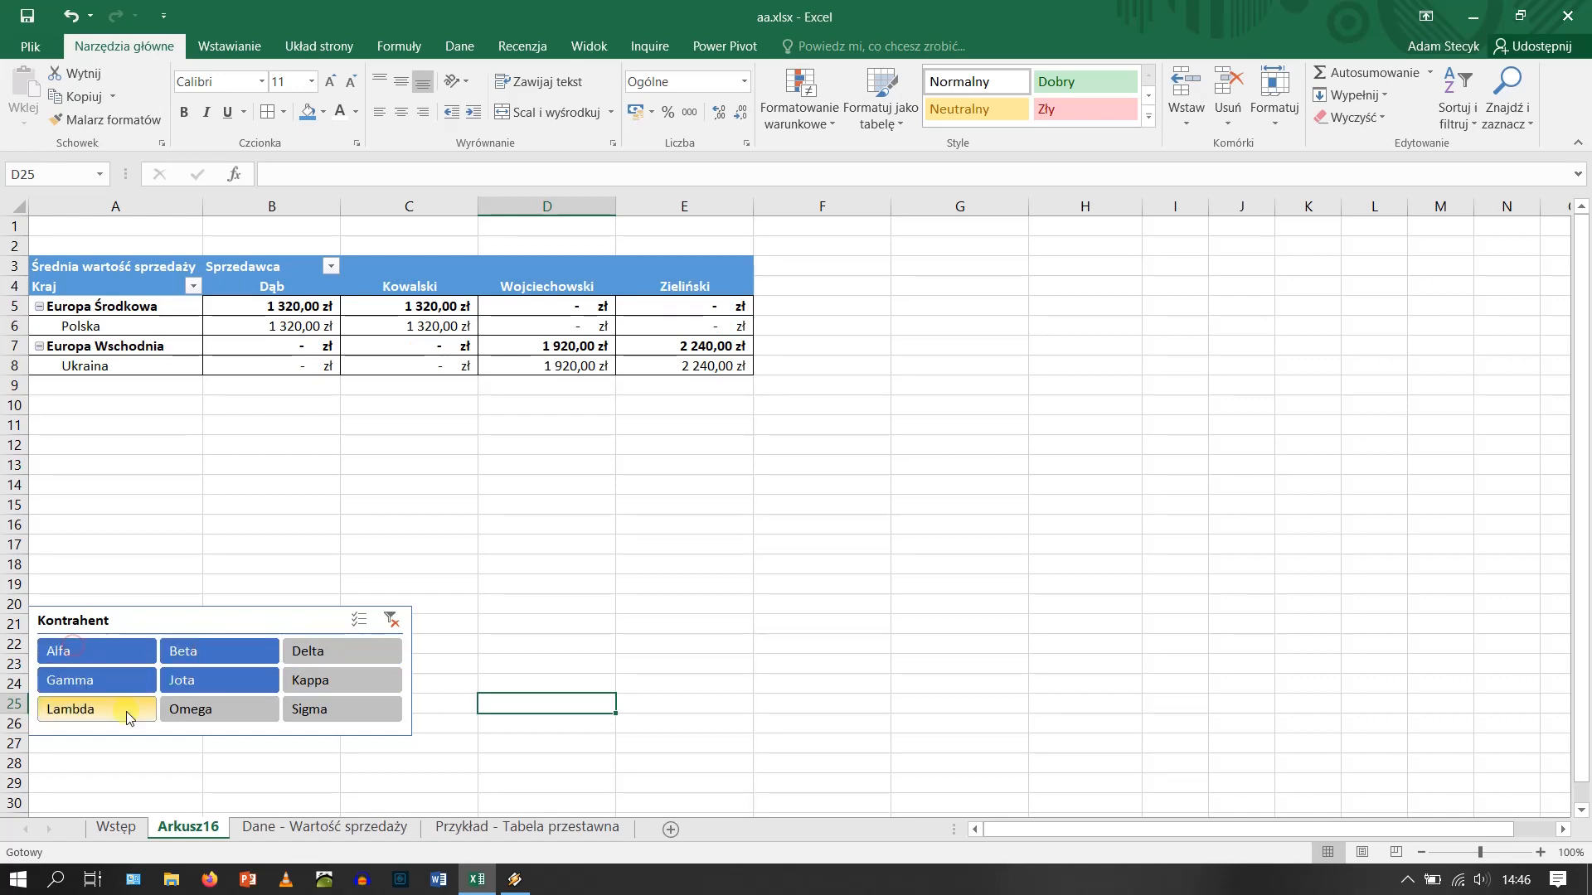
ctrl+click(124, 711)
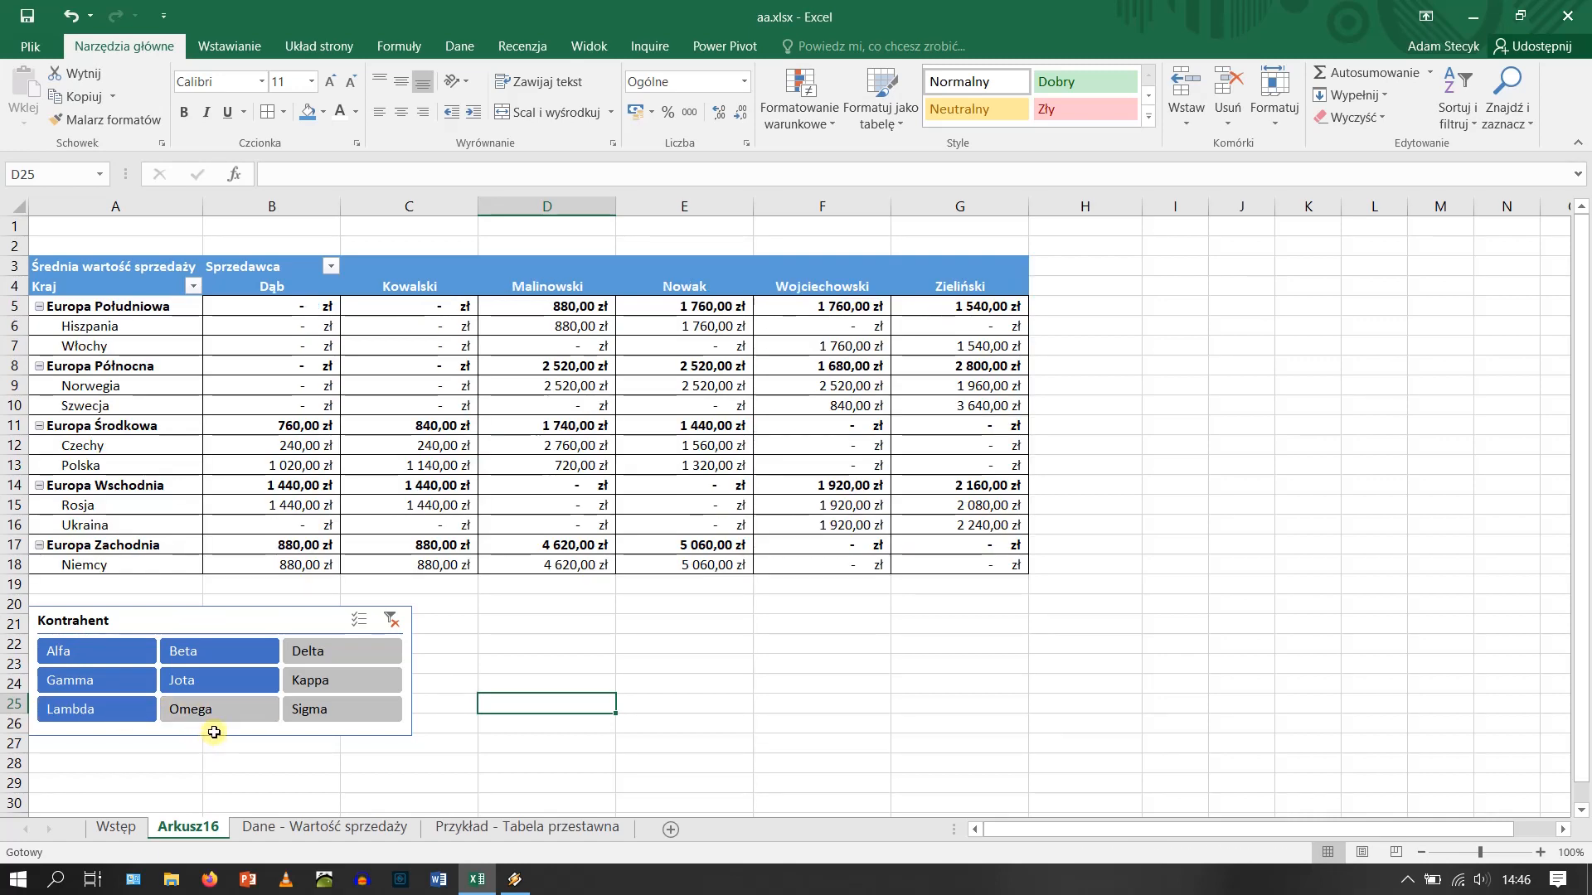
click(393, 621)
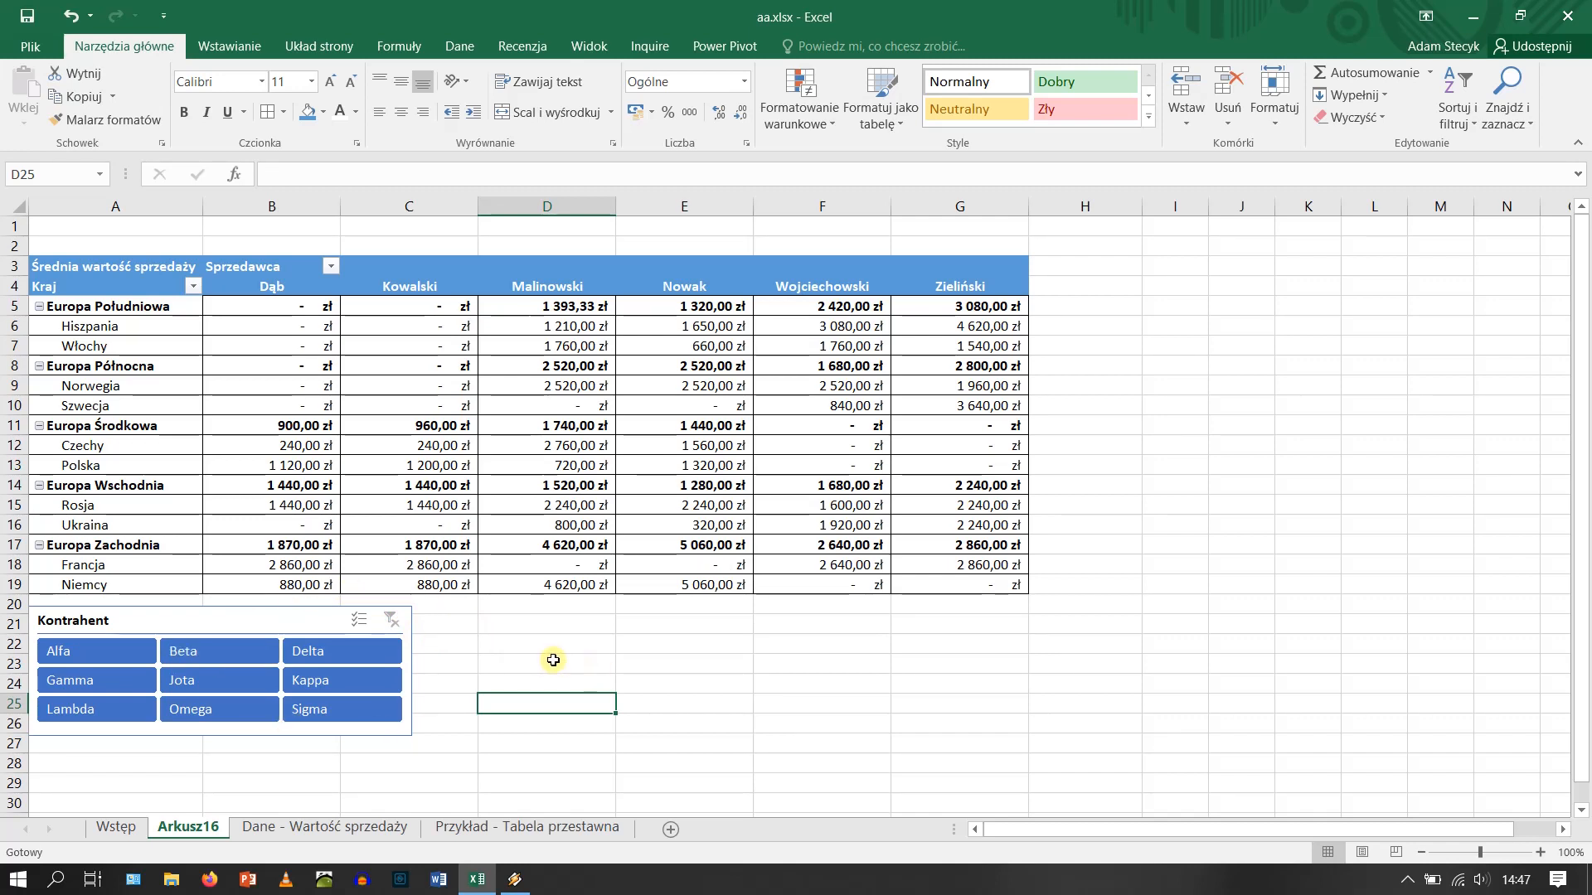
Insert a slicer for the Usługa field of the pivot table.
click(671, 404)
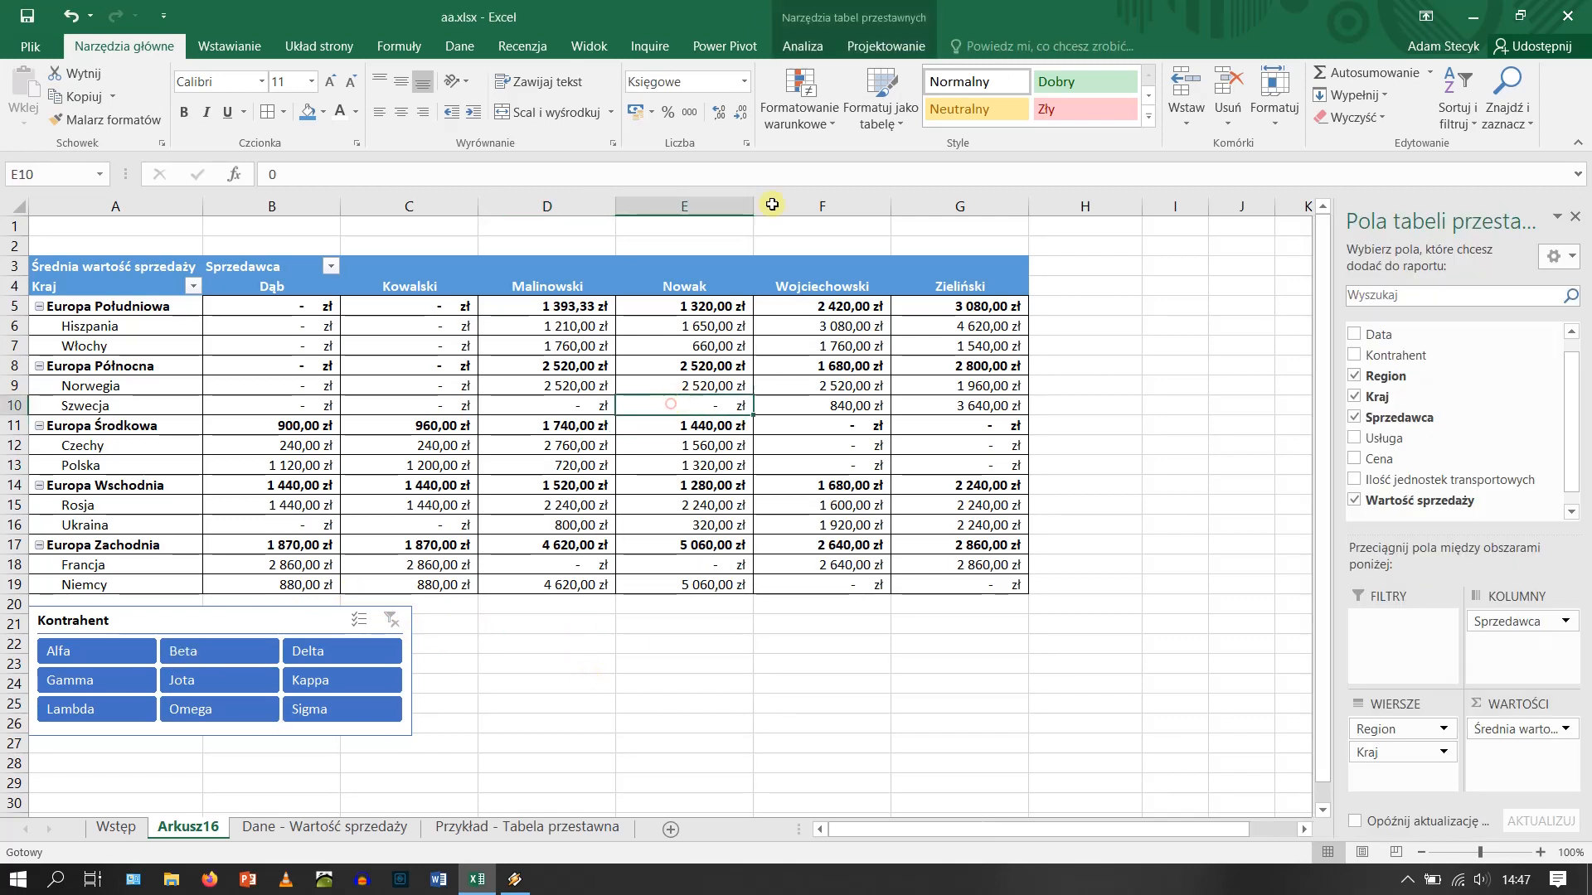
click(803, 45)
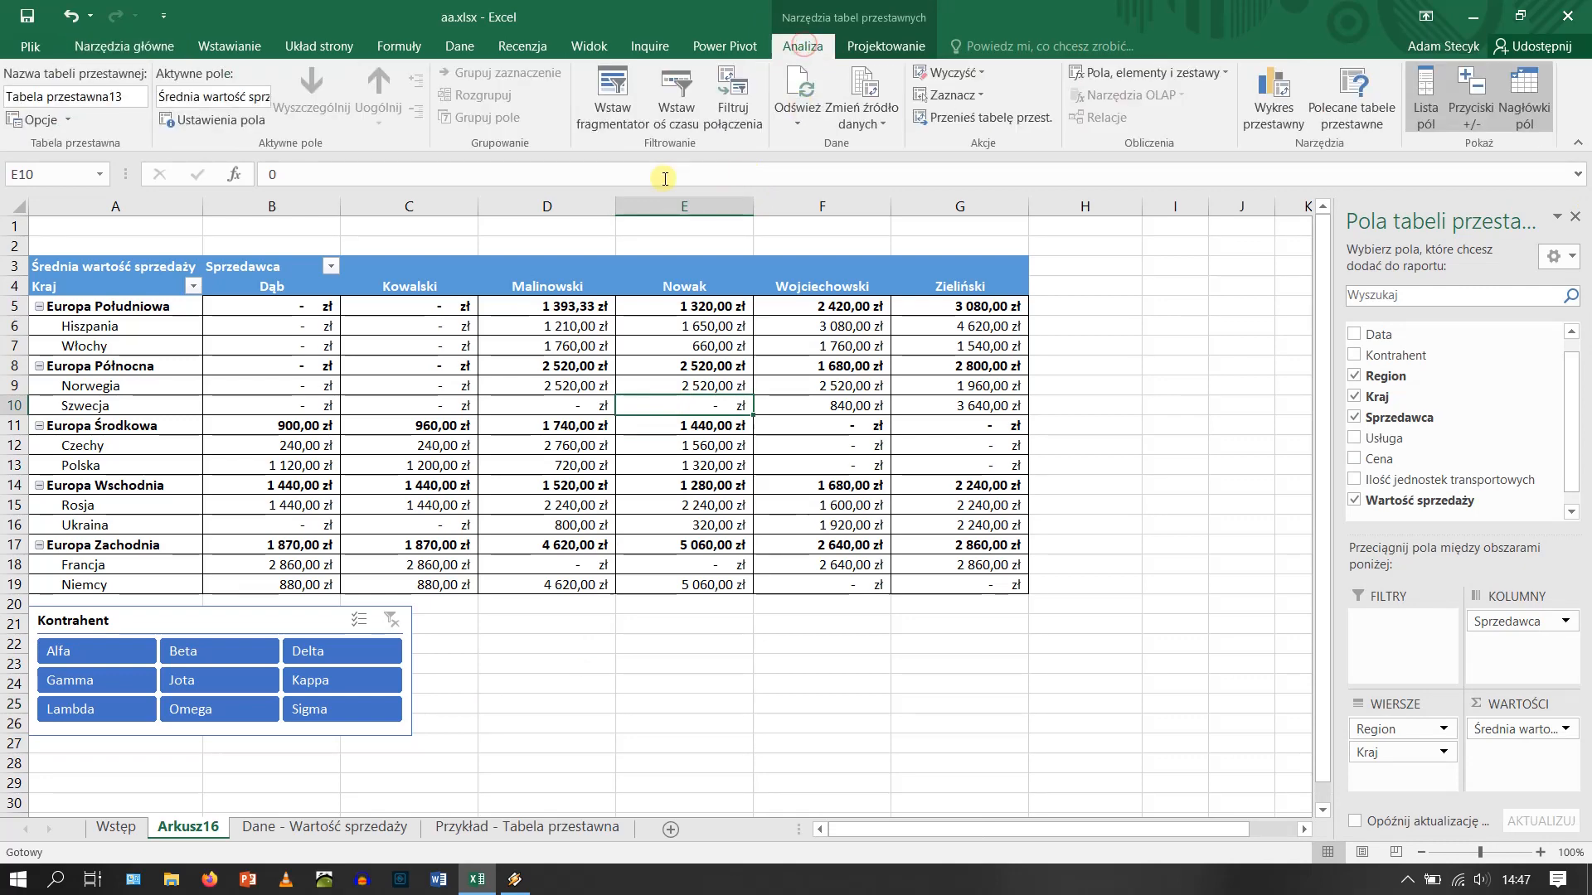
click(615, 115)
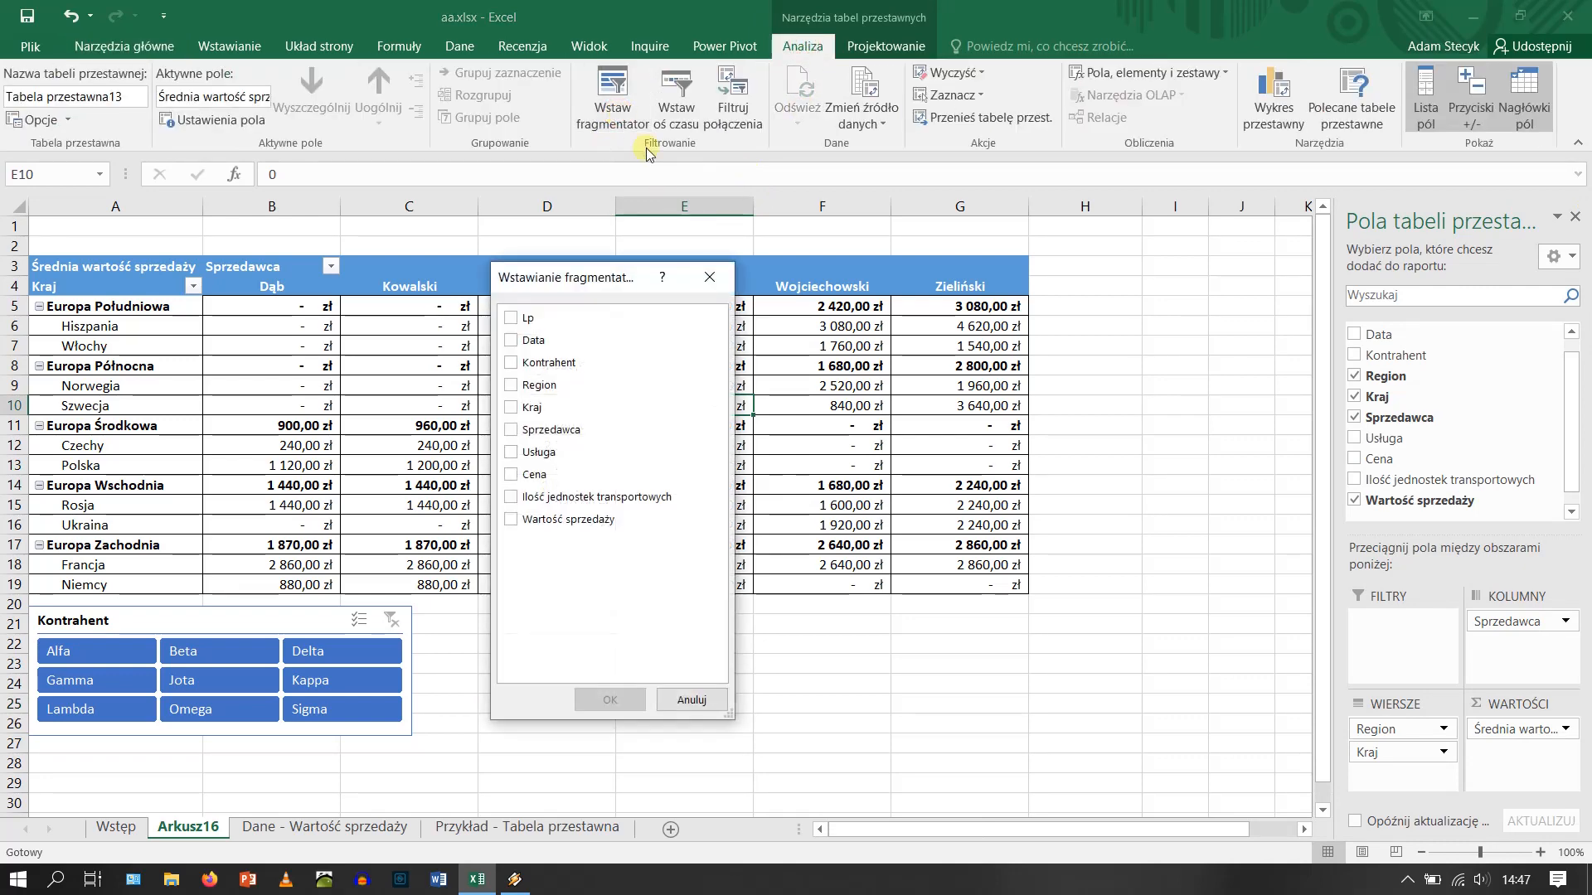
click(514, 455)
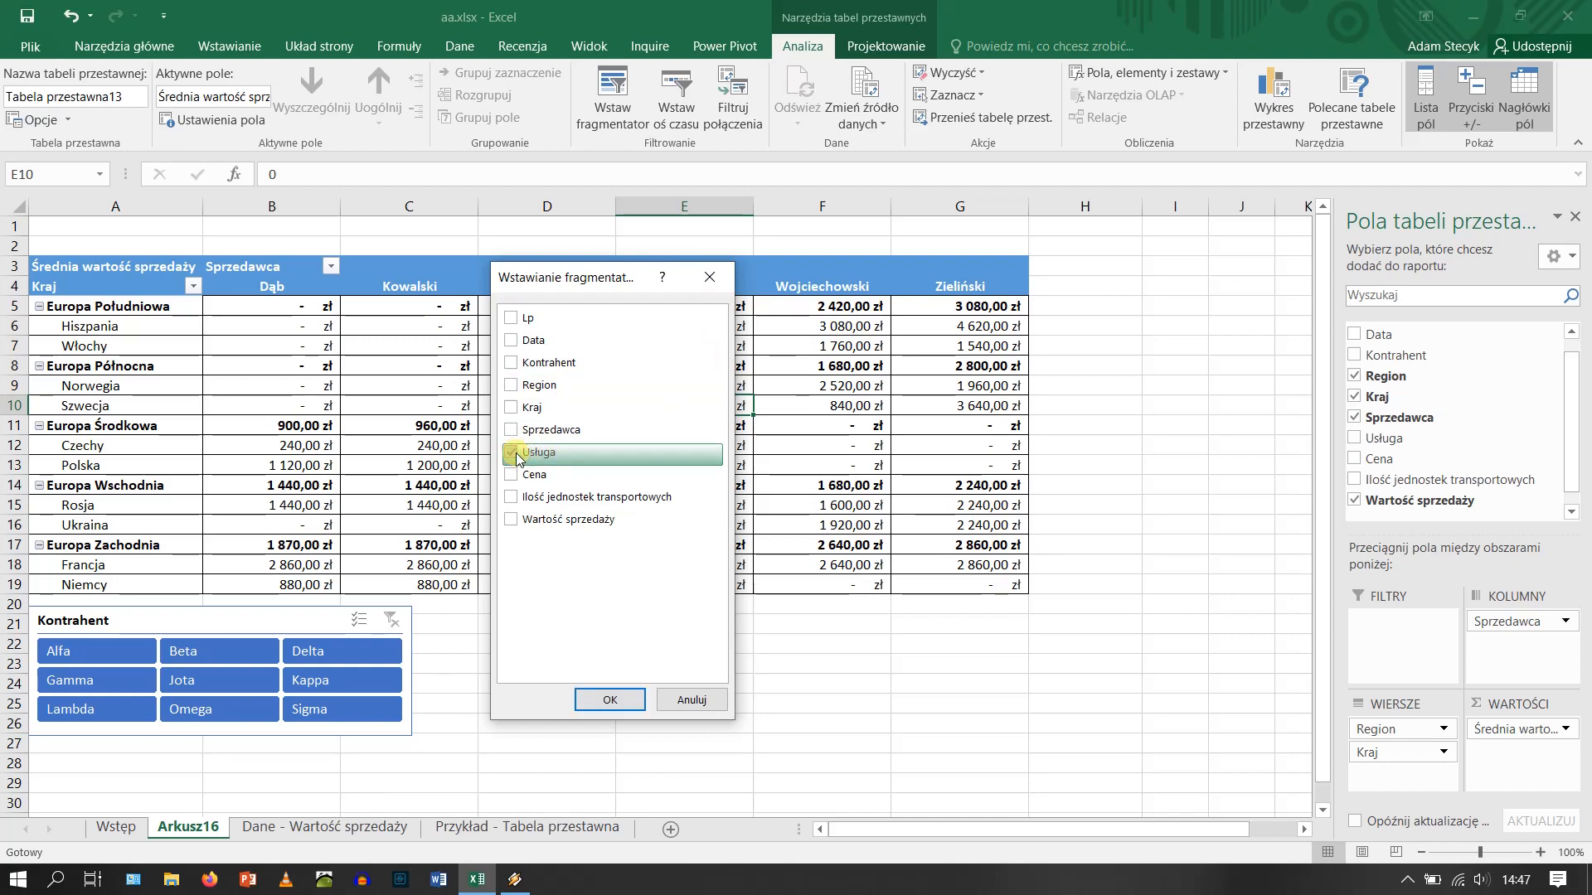
click(610, 701)
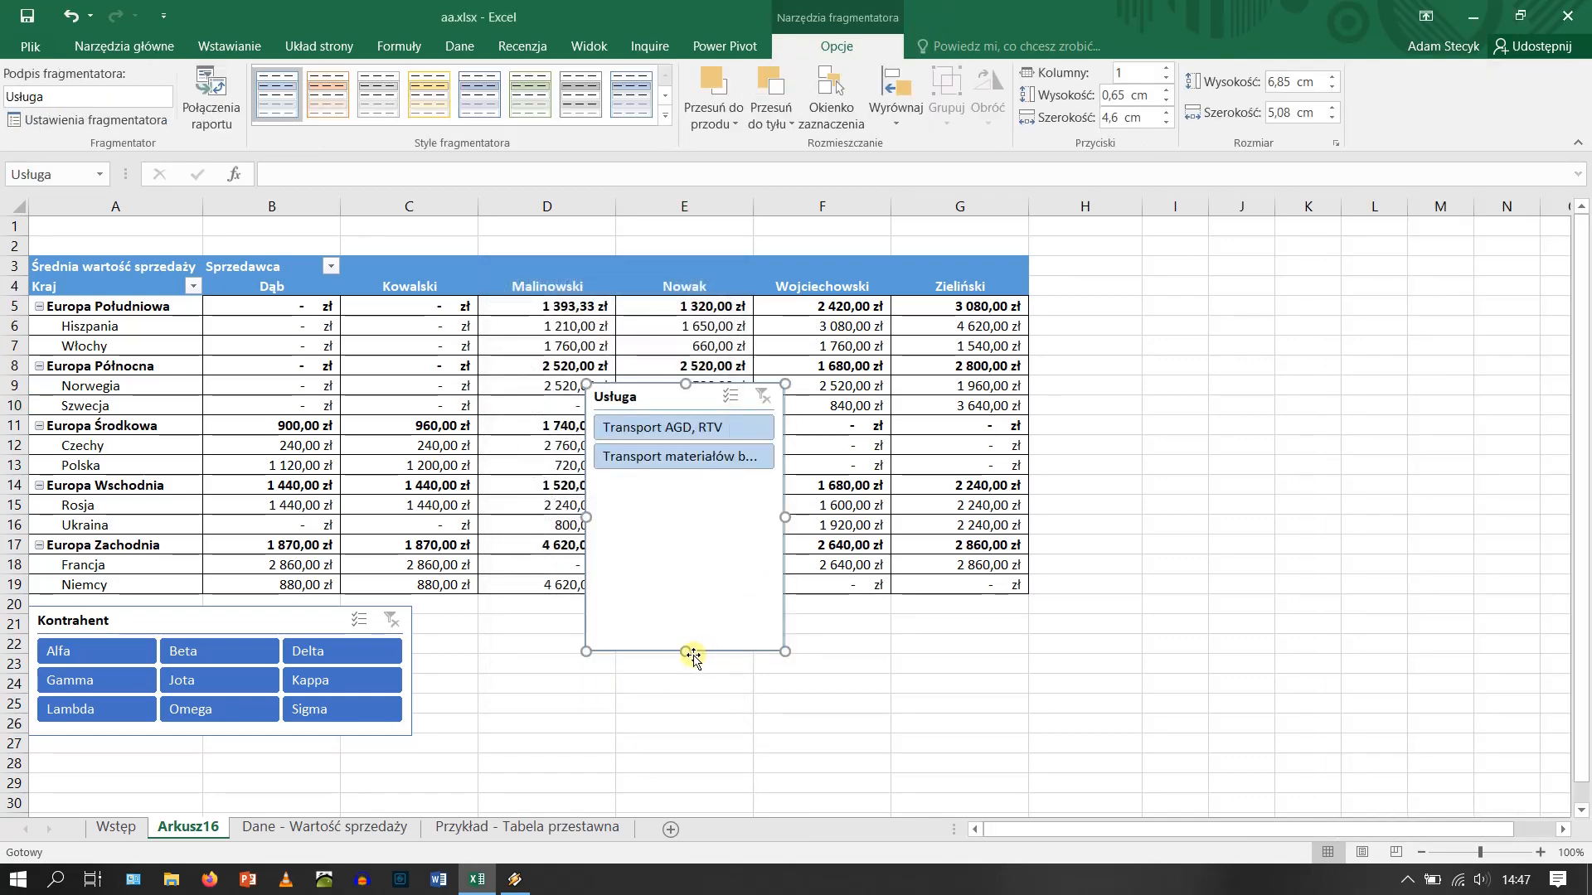
Resize the Usługa slicer to about 3 cm high and 7.9 cm wide, and place it below the pivot table beside the Kontrahent slicer.
drag(684, 651, 685, 501)
drag(787, 440, 898, 435)
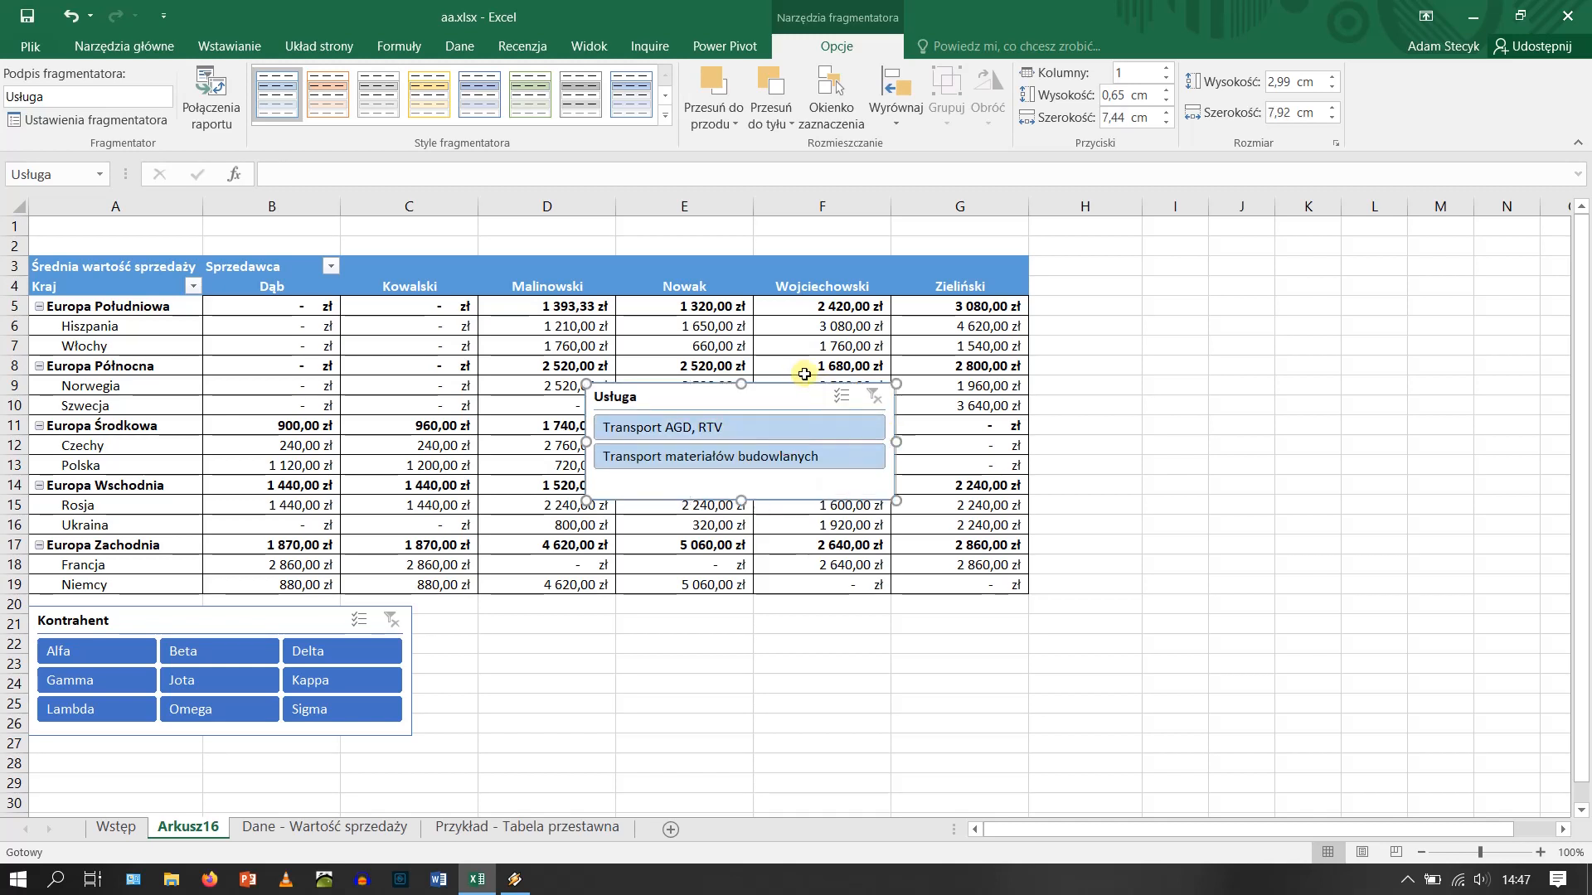
drag(793, 387, 629, 612)
Apply the light orange style to the Usługa slicer, and fine-tune its height and position so it sits slightly lower beside the Kontrahent slicer.
click(319, 109)
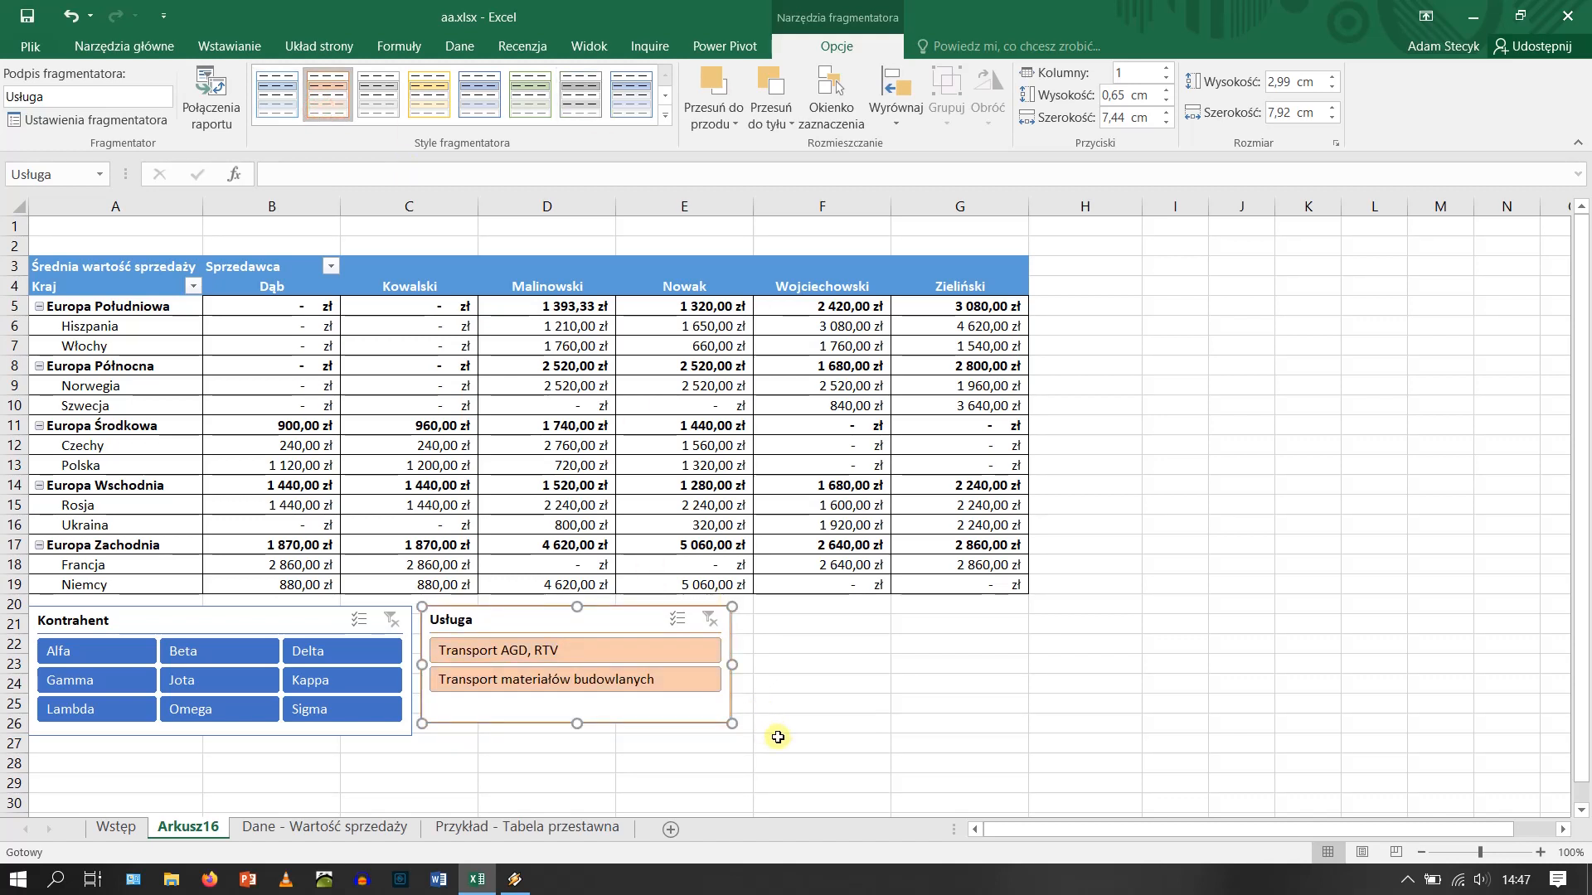
drag(589, 728, 589, 715)
drag(584, 624, 582, 640)
click(874, 689)
Filter the pivot table with the Usługa slicer, alternating between Transport AGD, RTV and Transport materiałów budowlanych.
click(623, 667)
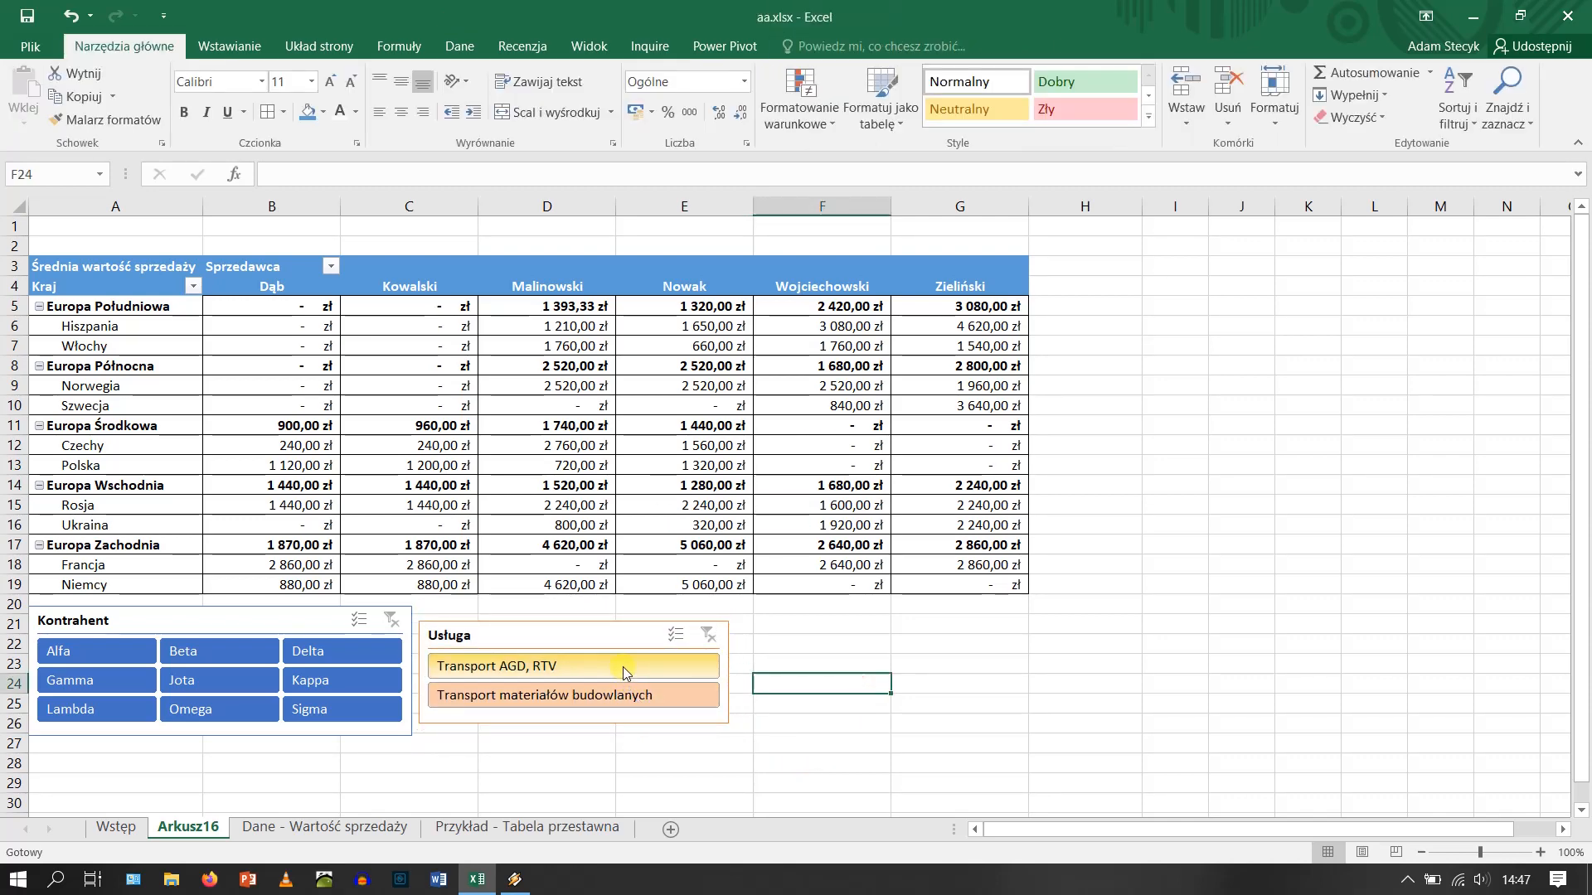
click(637, 697)
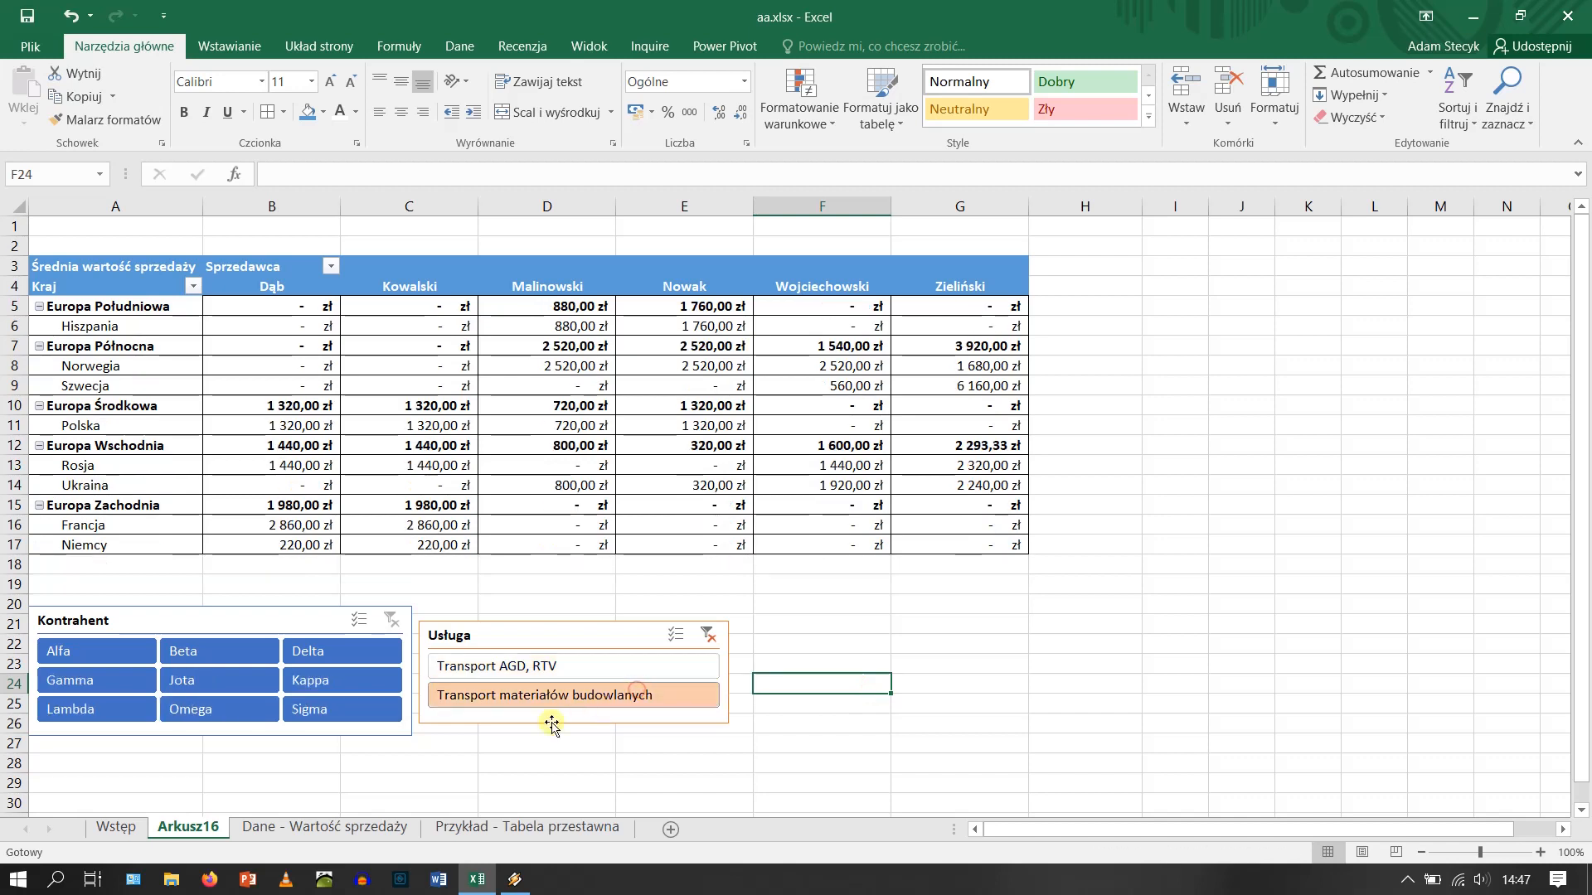
click(468, 667)
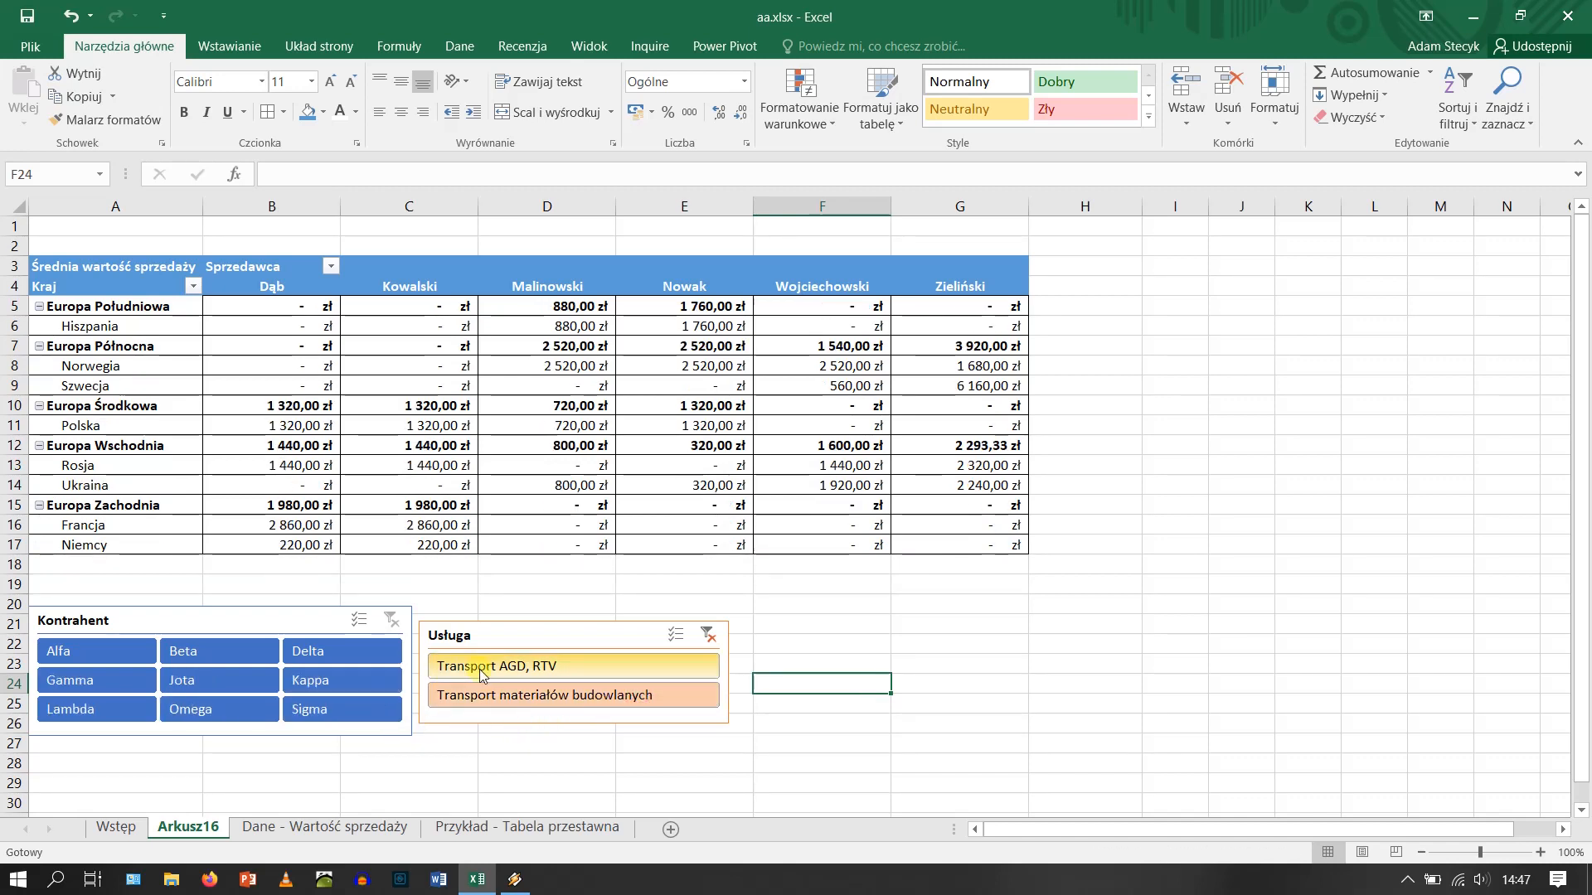